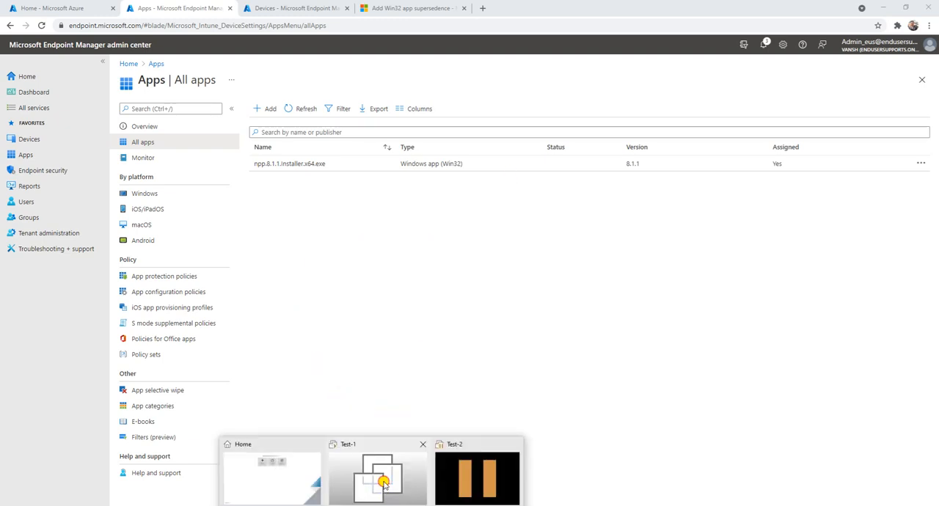
Step: Switch to the Test-1 virtual machine in VMware Workstation and check the app's version and install status in Company Portal
{"action": "left_click", "coordinate": [383, 484]}
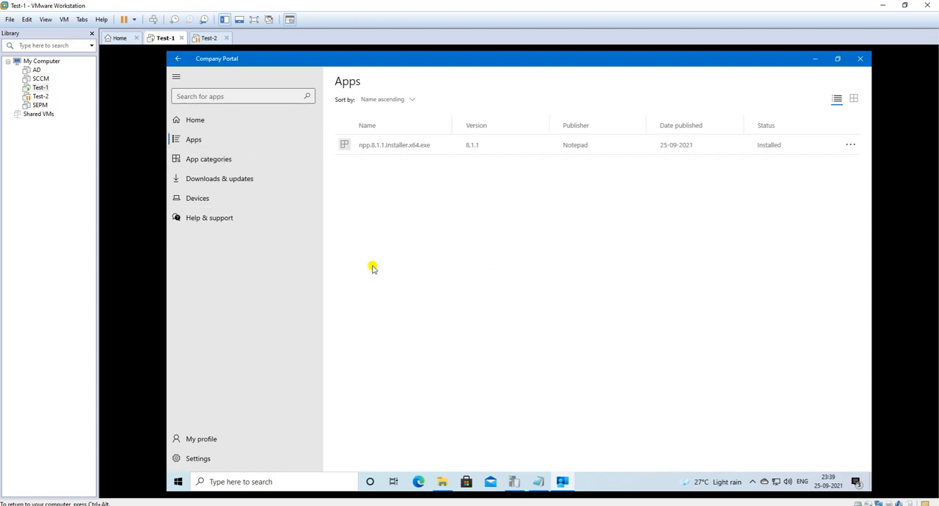
{"action": "left_click", "coordinate": [351, 504]}
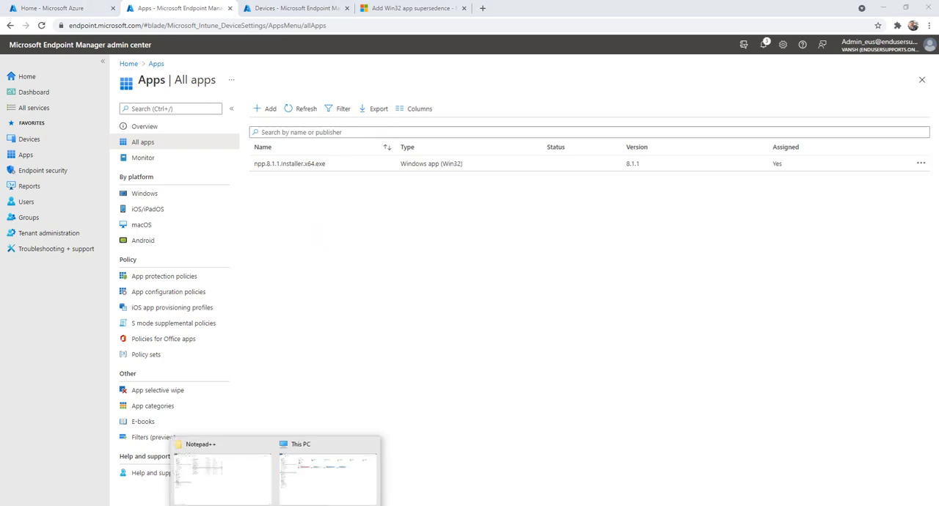
Step: Switch to File Explorer and delete the existing npp.8.1.2.Installer.x64.intunewin file from D:\Intune Apps\npp.8.1.2.Installer
{"action": "left_click", "coordinate": [237, 481]}
{"action": "left_click", "coordinate": [329, 269]}
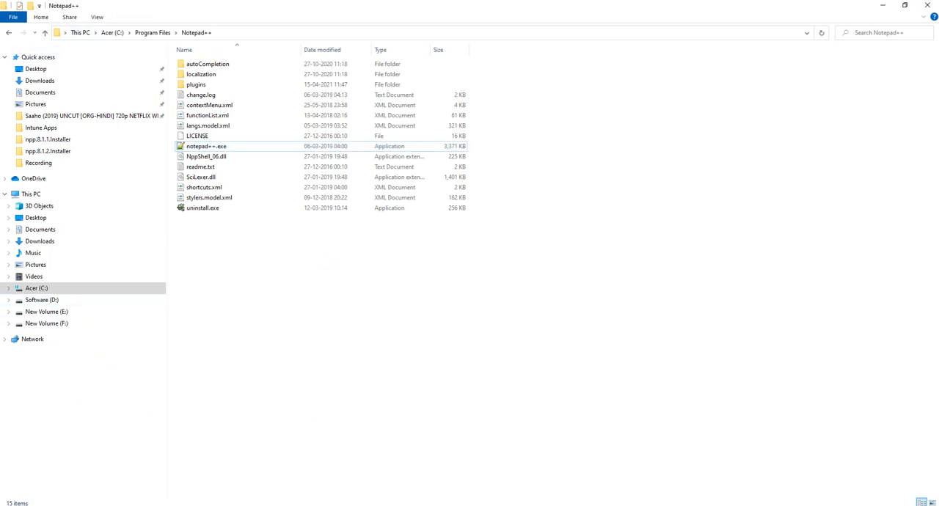
{"action": "left_click", "coordinate": [307, 481]}
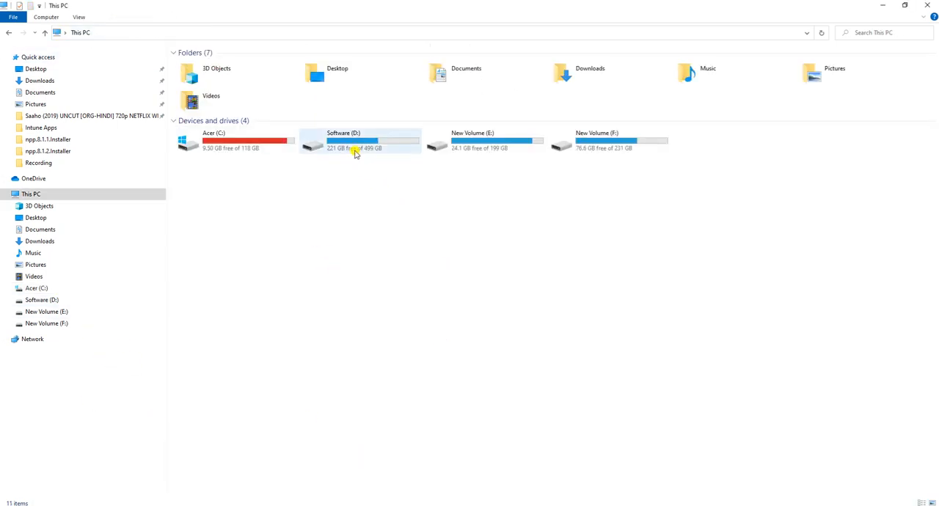
{"action": "double_click", "coordinate": [356, 151]}
{"action": "double_click", "coordinate": [205, 117]}
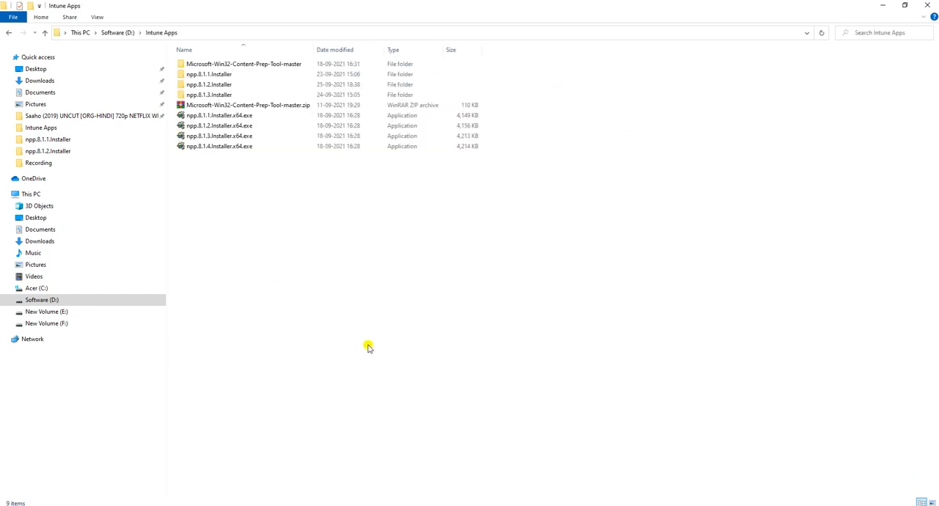
{"action": "double_click", "coordinate": [216, 84]}
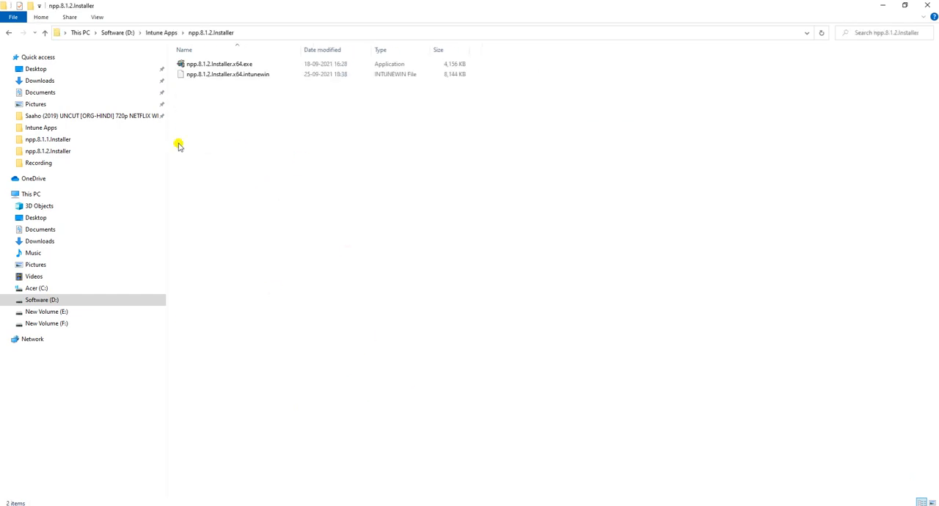
{"action": "left_click", "coordinate": [239, 75]}
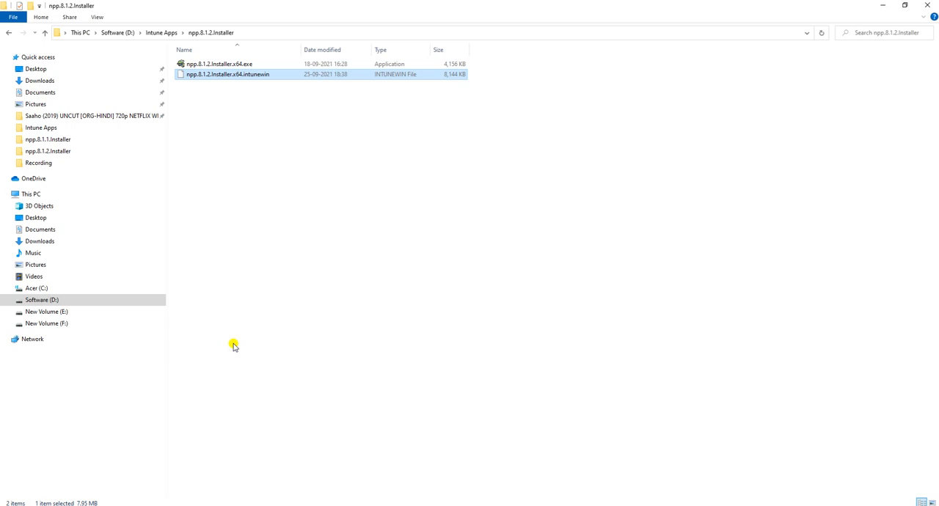
{"action": "key", "text": "Delete"}
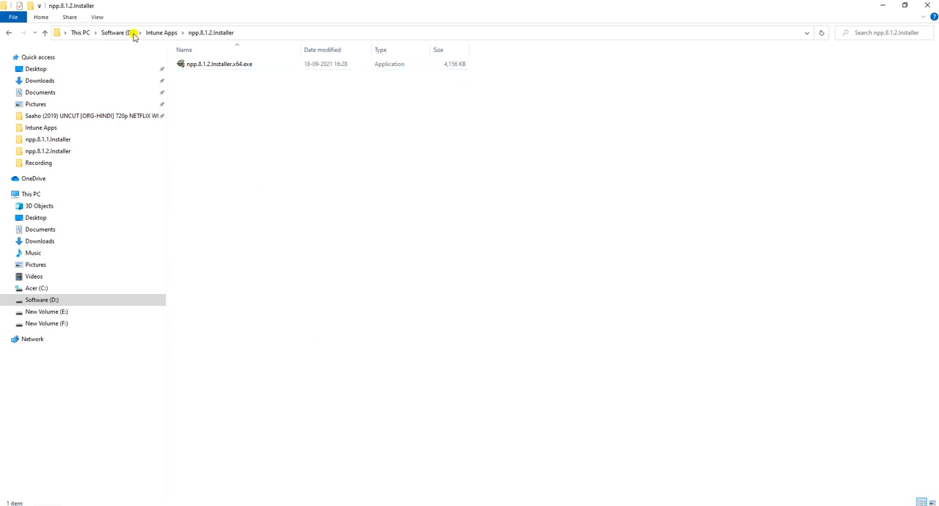
Step: Run IntuneWinAppUtil.exe from the inner Microsoft-Win32-Content-Prep-Tool-master folder in Intune Apps and move its console clear of the file list
{"action": "left_click", "coordinate": [163, 32]}
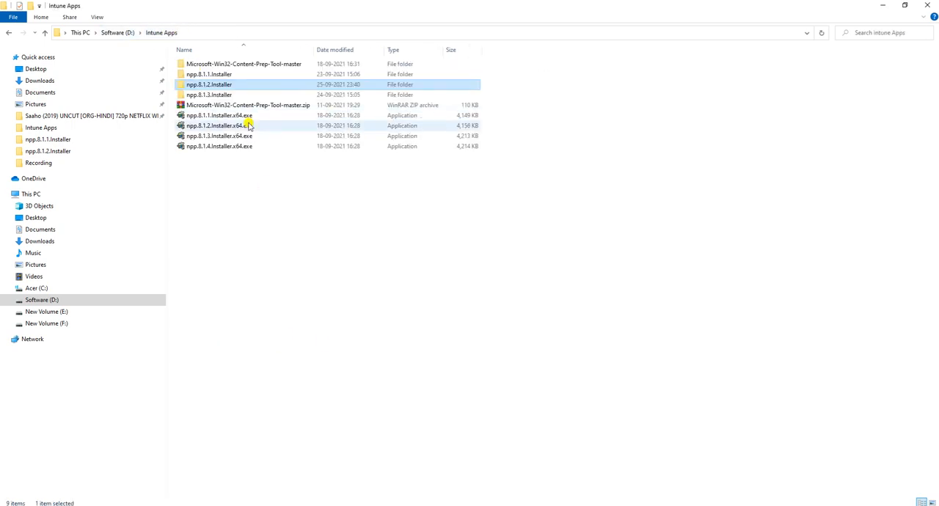
{"action": "double_click", "coordinate": [208, 64]}
{"action": "double_click", "coordinate": [217, 65]}
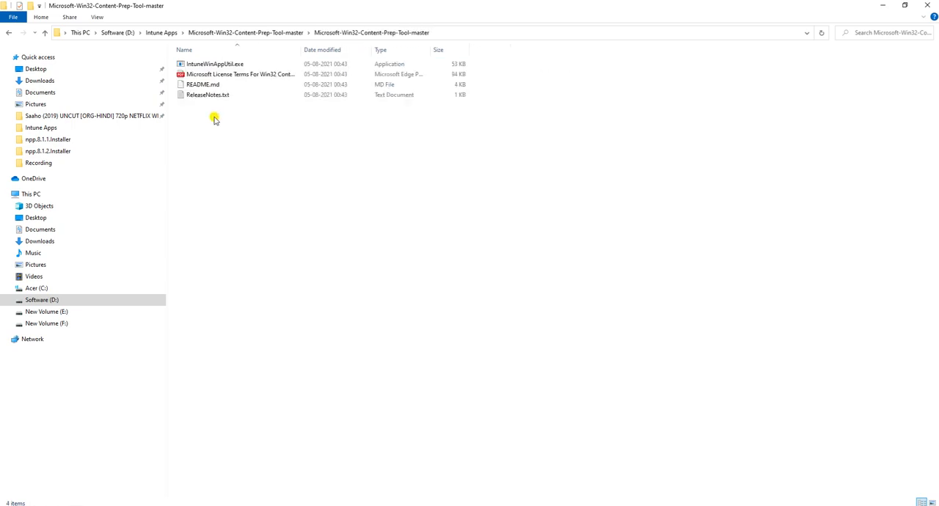
{"action": "left_click", "coordinate": [220, 66]}
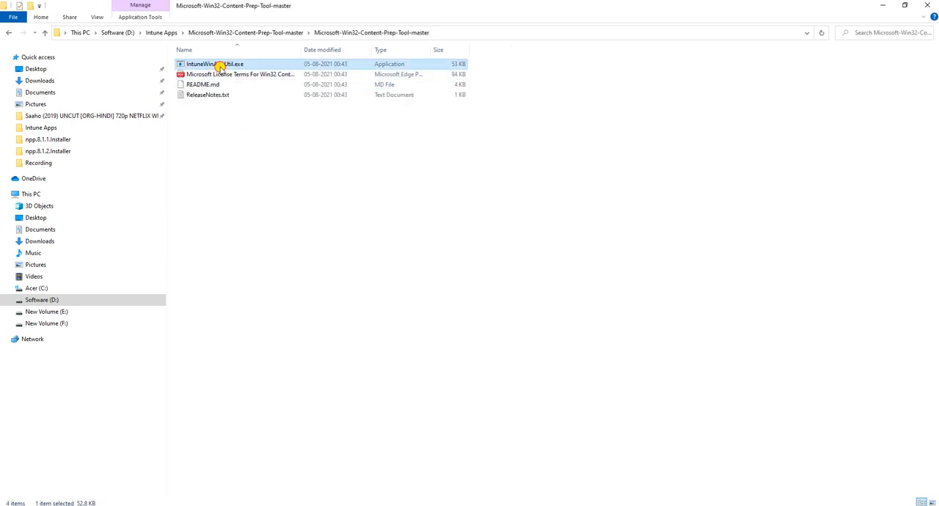
{"action": "key", "text": "F2"}
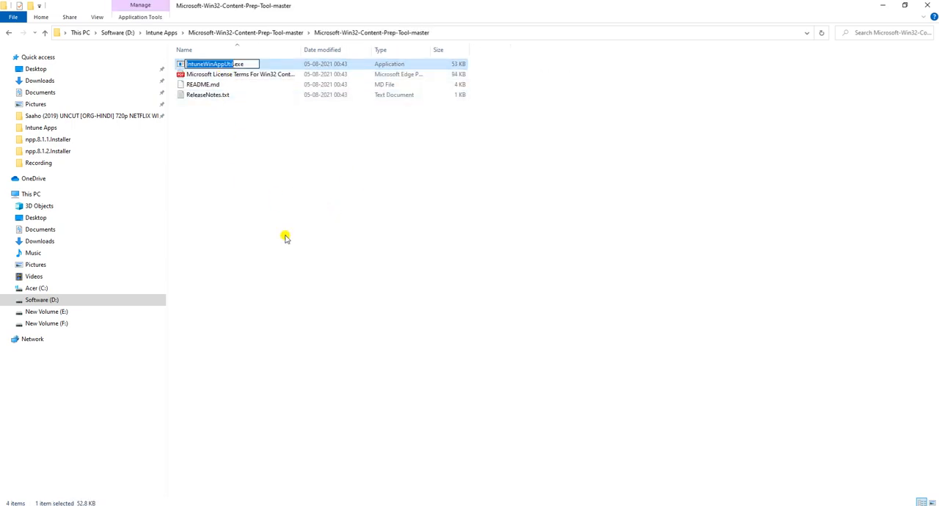
{"action": "left_click", "coordinate": [267, 174]}
{"action": "left_click", "coordinate": [205, 66]}
{"action": "double_click", "coordinate": [206, 66]}
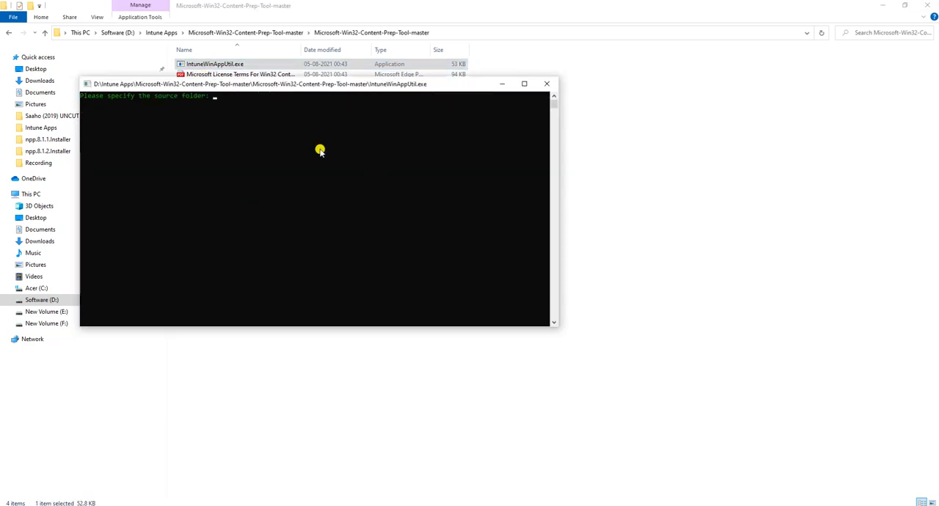
{"action": "left_click_drag", "start_coordinate": [272, 93], "coordinate": [347, 174]}
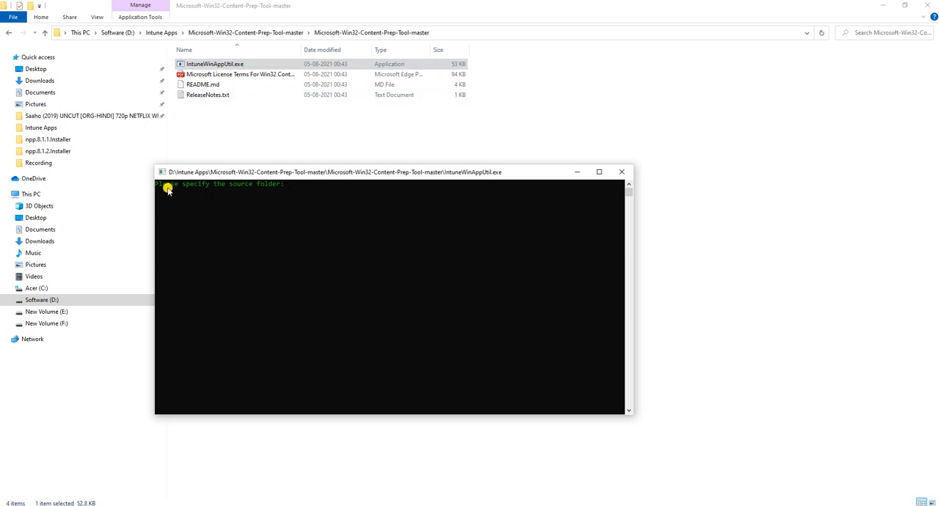
Step: Copy the npp.8.1.2.Installer folder path and submit D:\Intune Apps\npp.8.1.2.Installer as the packaging tool's source folder
{"action": "left_click", "coordinate": [151, 33]}
{"action": "left_click", "coordinate": [220, 84]}
{"action": "double_click", "coordinate": [220, 84]}
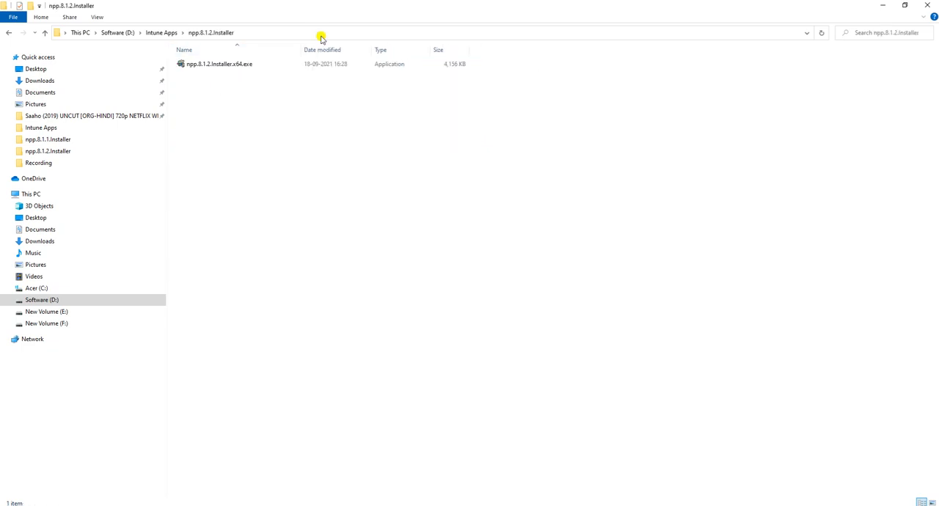
{"action": "left_click", "coordinate": [321, 35]}
{"action": "key", "text": "ctrl+c"}
{"action": "key", "text": "alt+Tab"}
{"action": "right_click", "coordinate": [355, 226]}
{"action": "key", "text": "Return"}
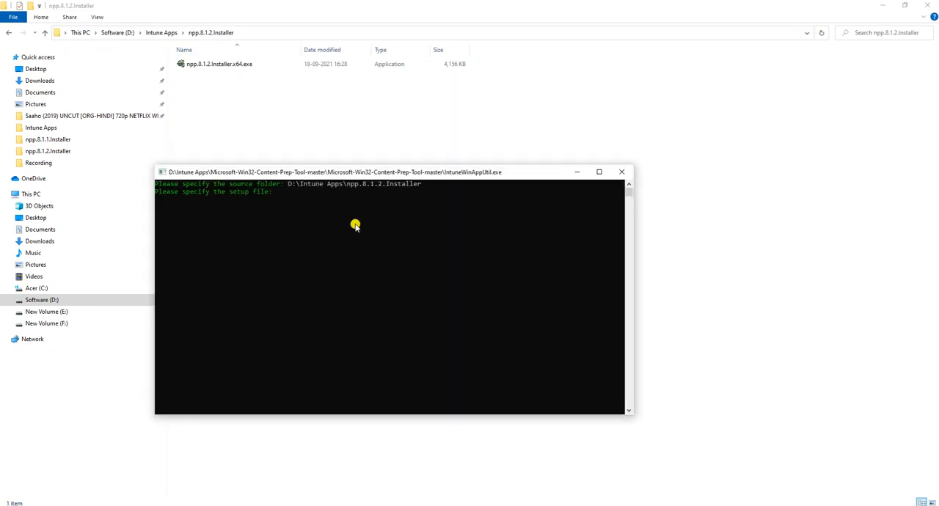
Step: Copy the installer's full file name and submit npp.8.1.2.Installer.x64.exe as the setup file in the packaging tool
{"action": "left_click", "coordinate": [204, 66]}
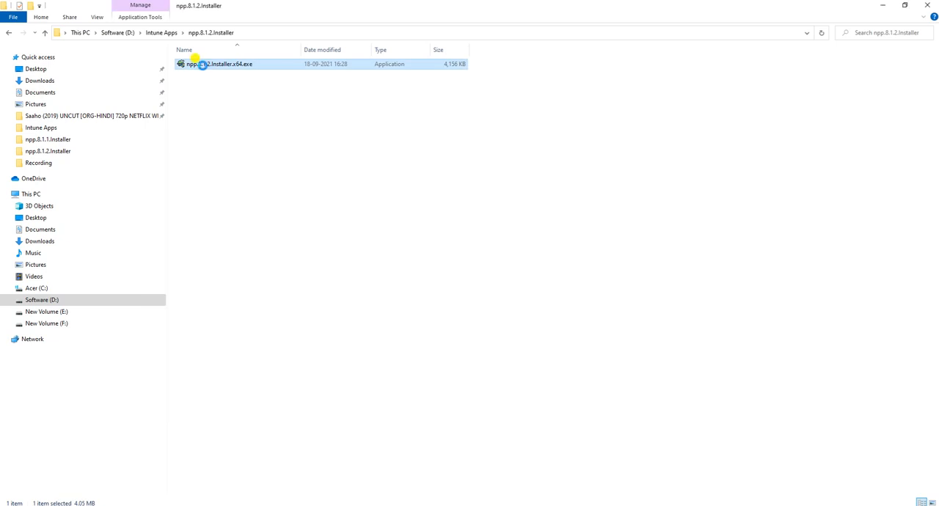
{"action": "right_click", "coordinate": [204, 68]}
{"action": "left_click", "coordinate": [258, 320]}
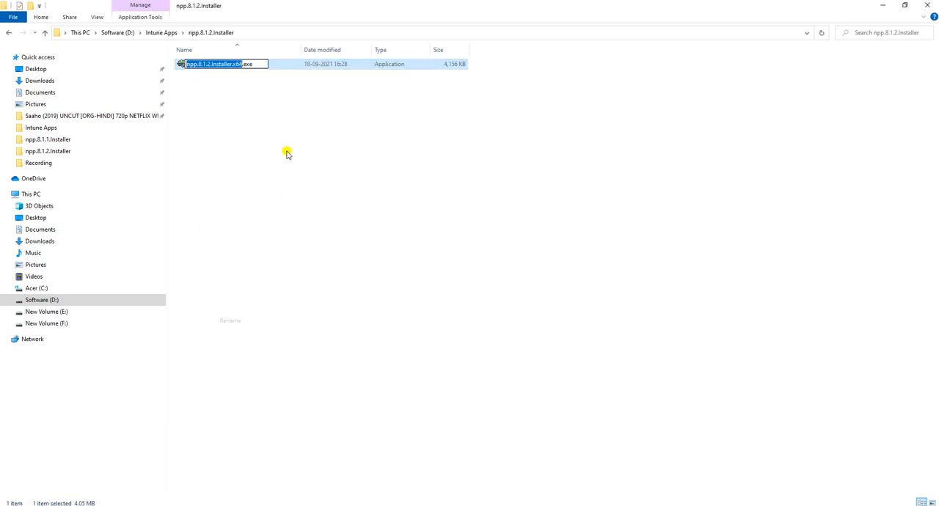
{"action": "key", "text": "alt+Tab"}
{"action": "key", "text": "alt+Tab"}
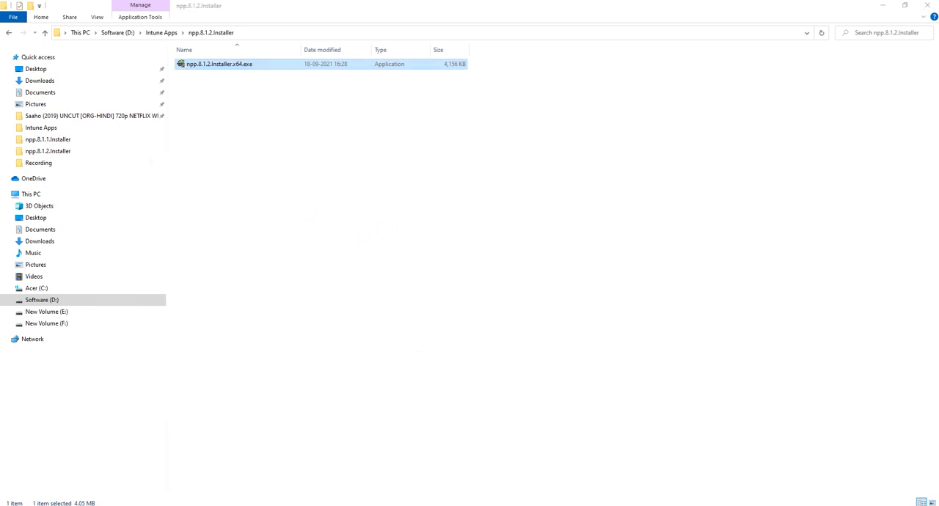
{"action": "left_click", "coordinate": [467, 505]}
{"action": "key", "text": "ctrl+v"}
{"action": "key", "text": "Return"}
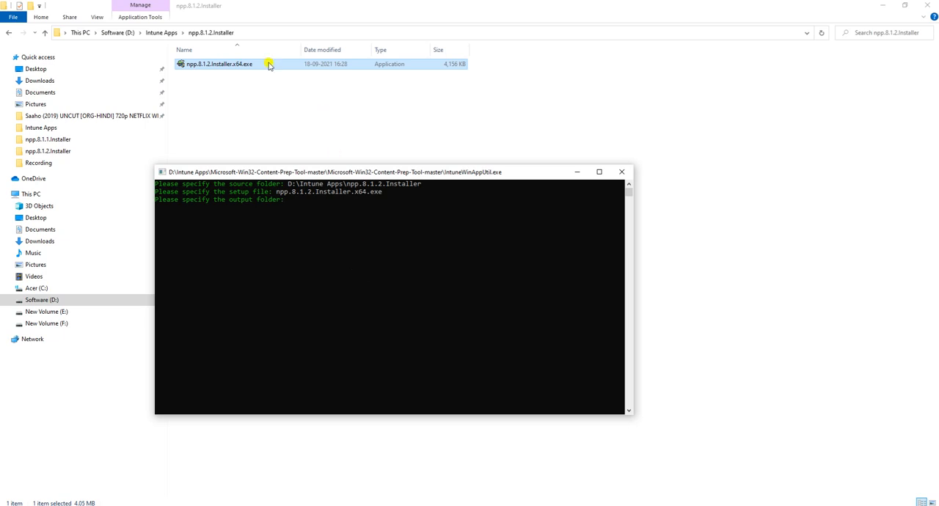
Step: Set the packaging tool's output folder to D:\Intune Apps\npp.8.1.2.Installer
{"action": "left_click", "coordinate": [251, 35]}
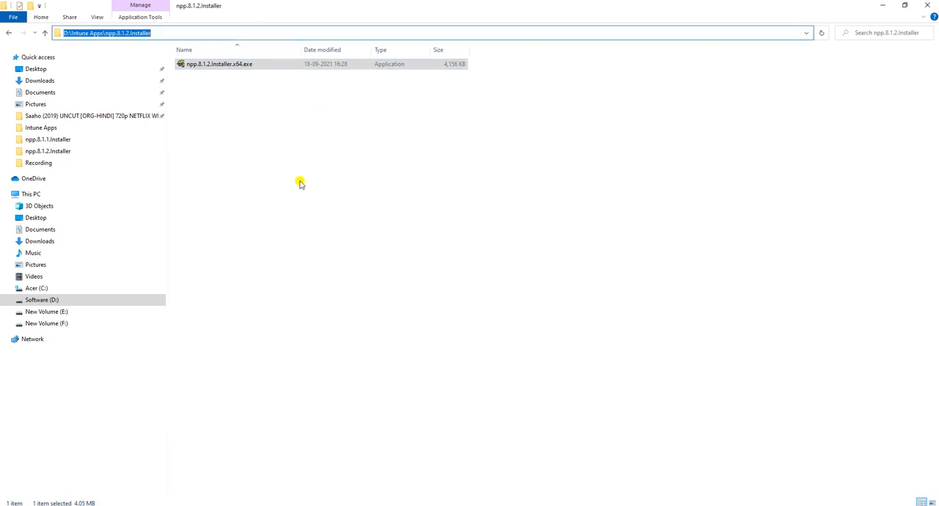
{"action": "key", "text": "alt+Tab"}
{"action": "key", "text": "ctrl+v"}
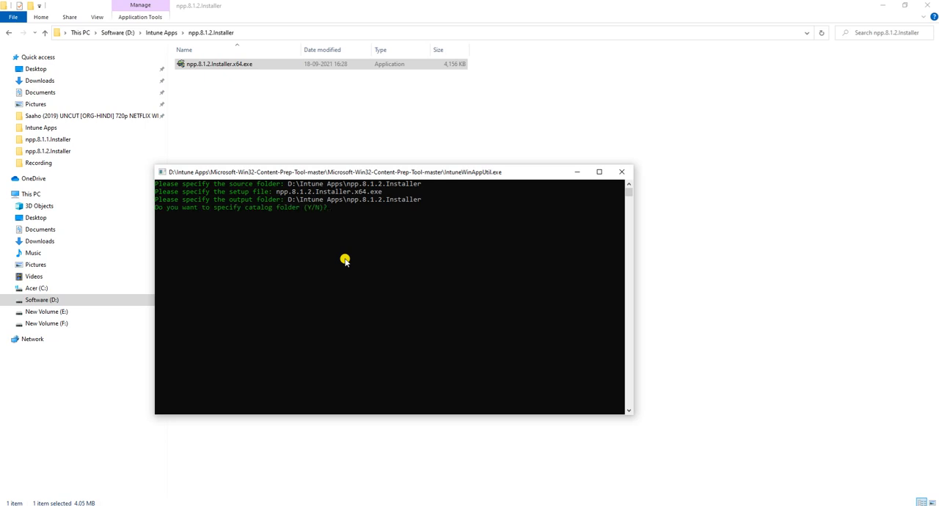
Step: Answer y to specifying a catalog folder, supply D:\Intune Apps\npp.8.1.2.Installer, and select the generated .intunewin file in File Explorer
{"action": "type", "text": "y"}
{"action": "key", "text": "Return"}
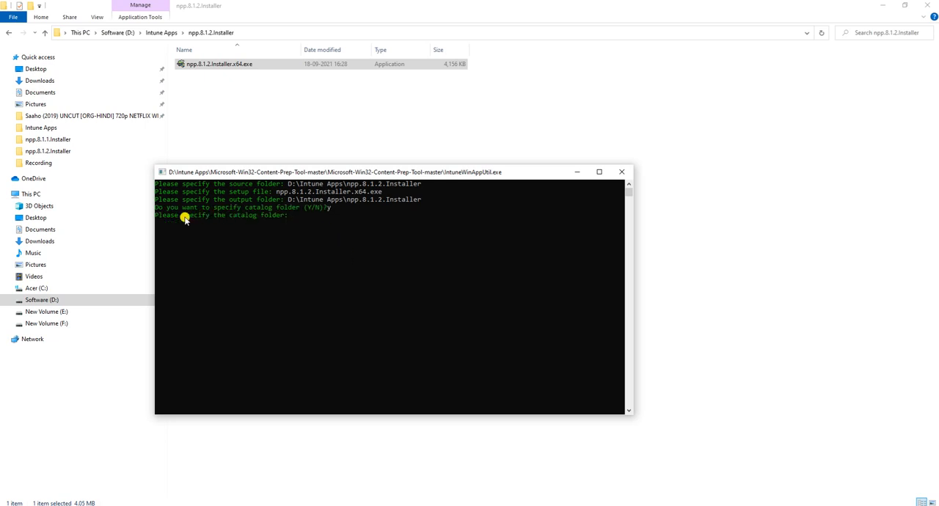
{"action": "right_click", "coordinate": [331, 236]}
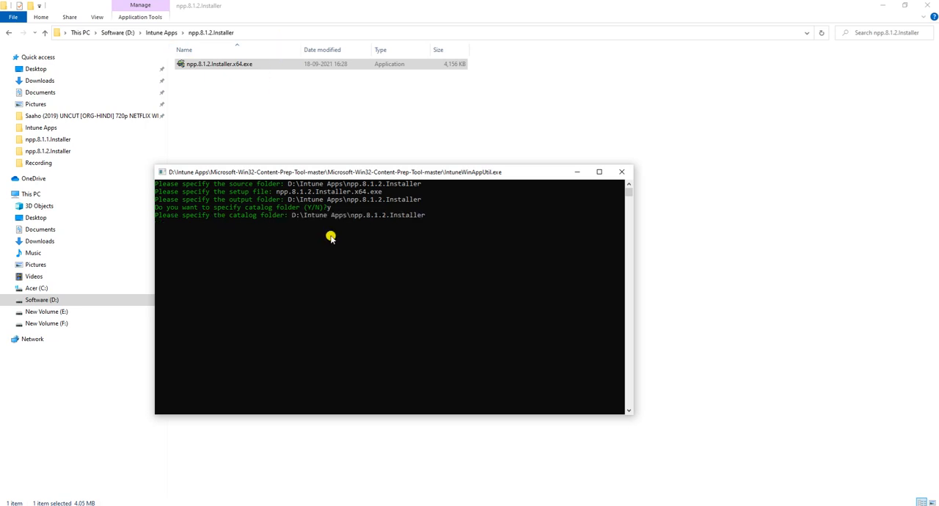
{"action": "key", "text": "Return"}
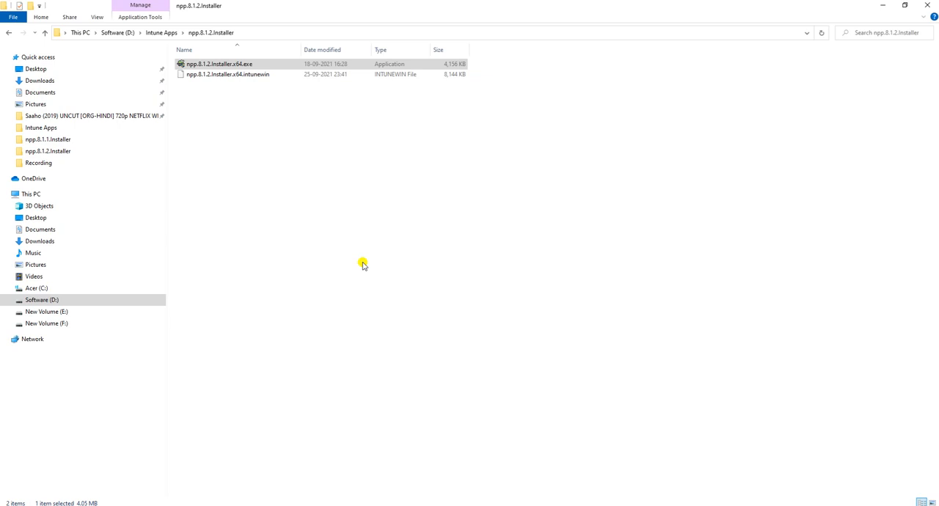
{"action": "left_click", "coordinate": [190, 66]}
{"action": "left_click", "coordinate": [219, 76]}
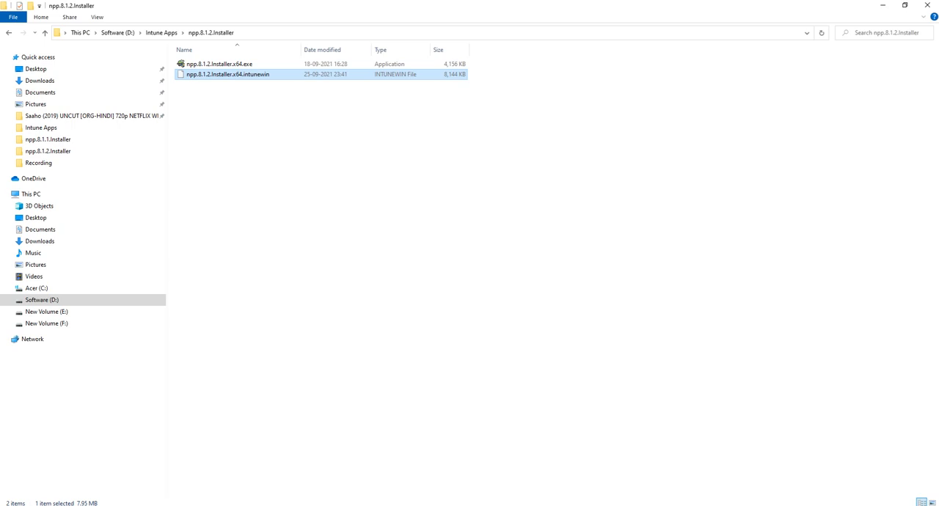
Step: Switch to the Microsoft Endpoint Manager admin center and start adding an app of type Windows app (Win32)
{"action": "left_click", "coordinate": [370, 505]}
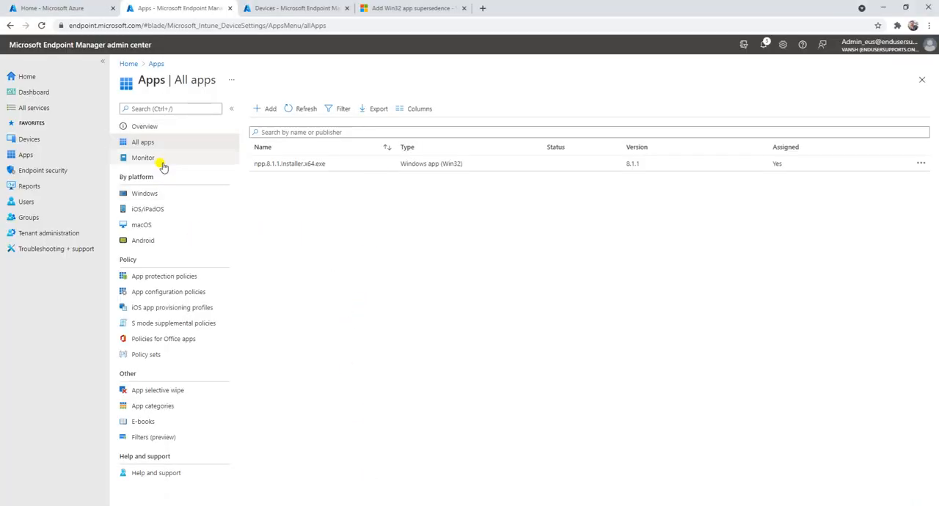
{"action": "left_click", "coordinate": [264, 109]}
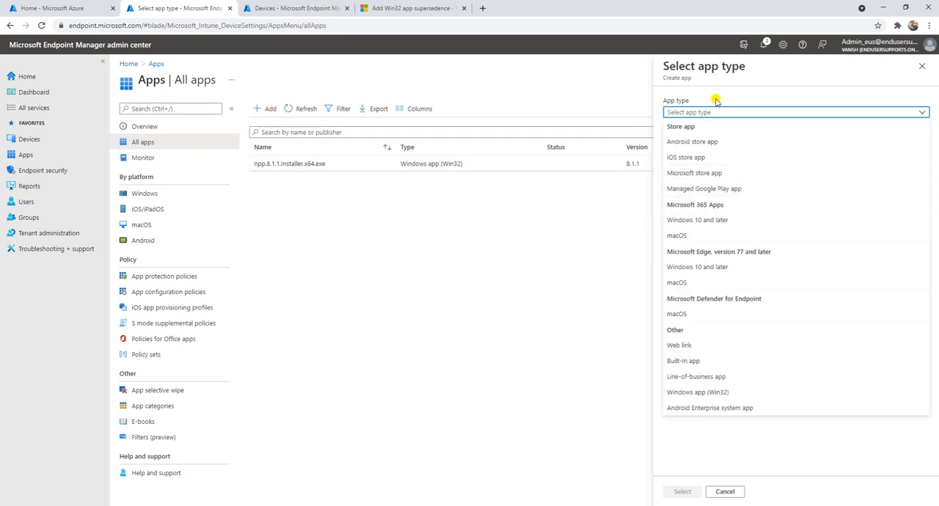
{"action": "left_click", "coordinate": [699, 393]}
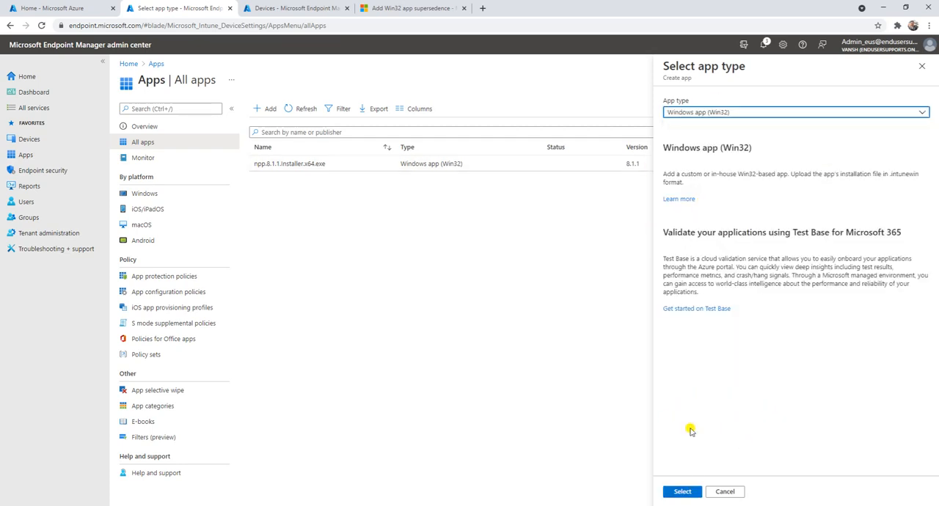
{"action": "left_click", "coordinate": [683, 492]}
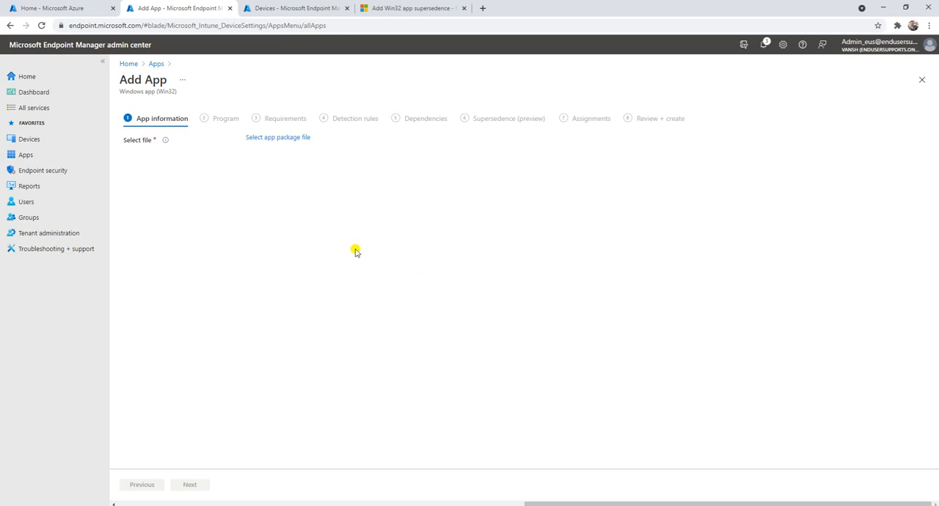
Step: Choose npp.8.1.2.Installer.x64.intunewin from Intune Apps\npp.8.1.2.Installer as the app package file and accept it
{"action": "left_click", "coordinate": [270, 138]}
{"action": "left_click", "coordinate": [738, 107]}
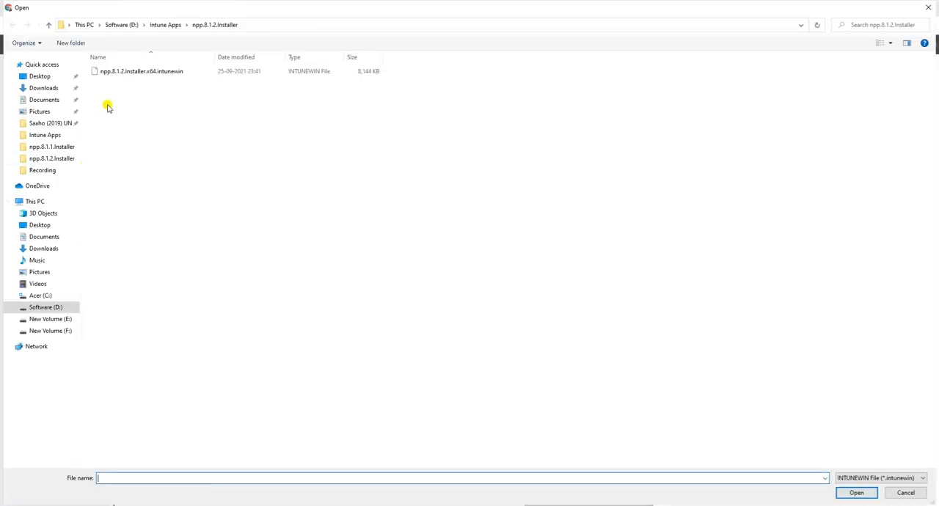
{"action": "left_click", "coordinate": [169, 25]}
{"action": "left_click", "coordinate": [114, 93]}
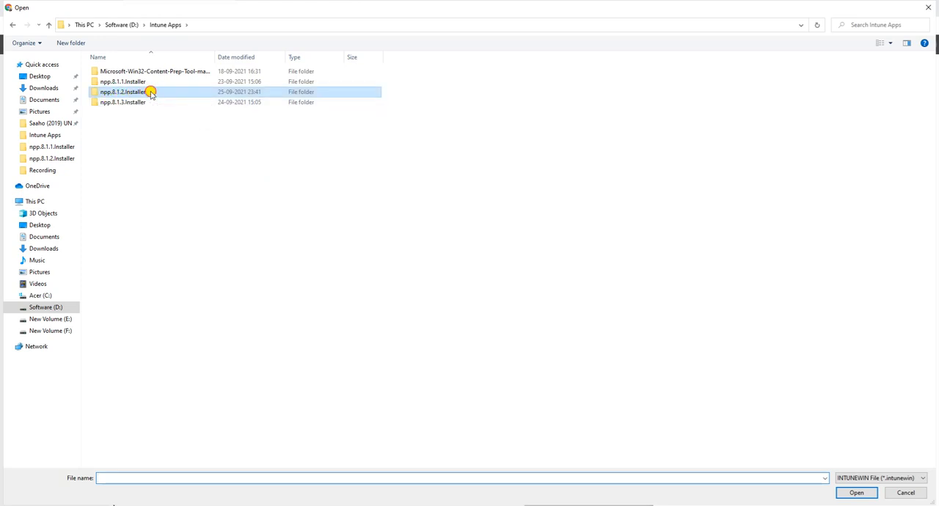
{"action": "double_click", "coordinate": [152, 92]}
{"action": "left_click", "coordinate": [176, 73]}
{"action": "left_click", "coordinate": [857, 494]}
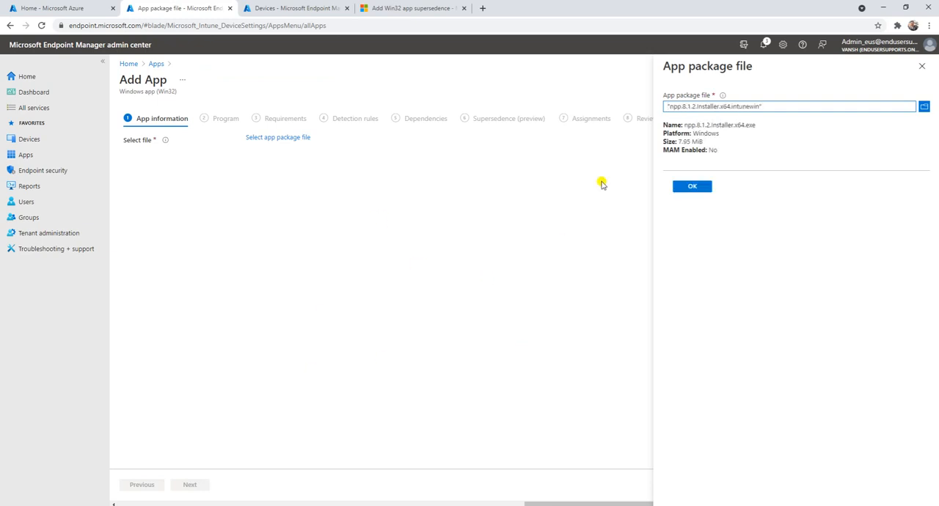
{"action": "left_click", "coordinate": [692, 186]}
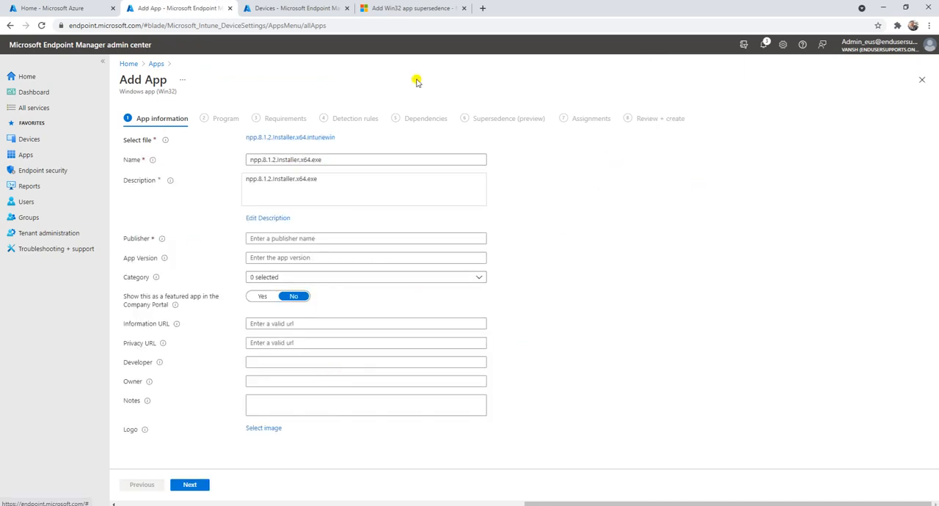
Step: Set the app's publisher to Notepad and its app version to 8.1.2
{"action": "left_click", "coordinate": [303, 238]}
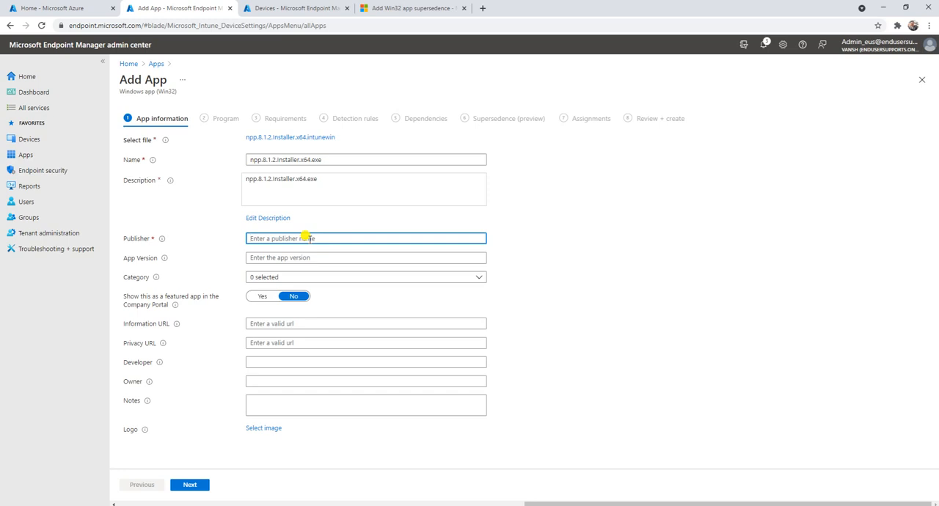
{"action": "type", "text": "Notepad"}
{"action": "key", "text": "Tab"}
{"action": "type", "text": "8.1.2"}
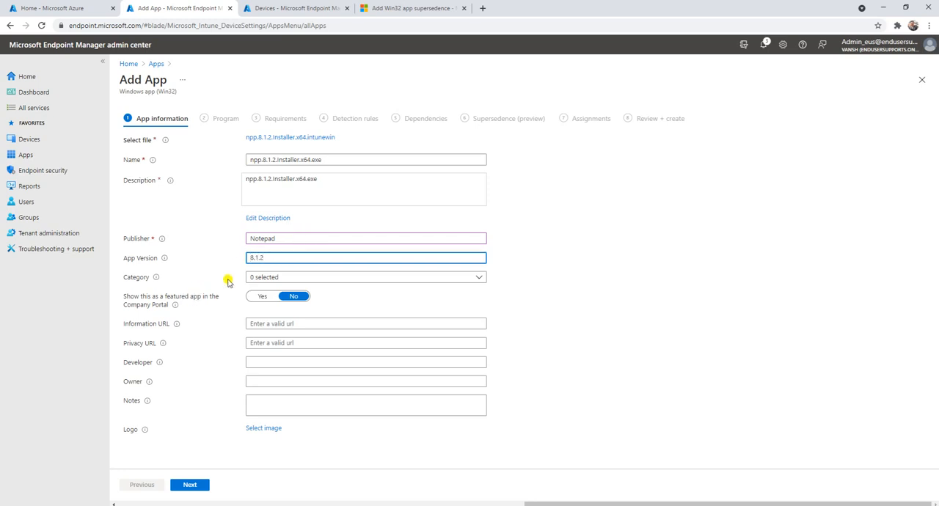
Step: Assign the app to the Productivity category
{"action": "left_click", "coordinate": [273, 277]}
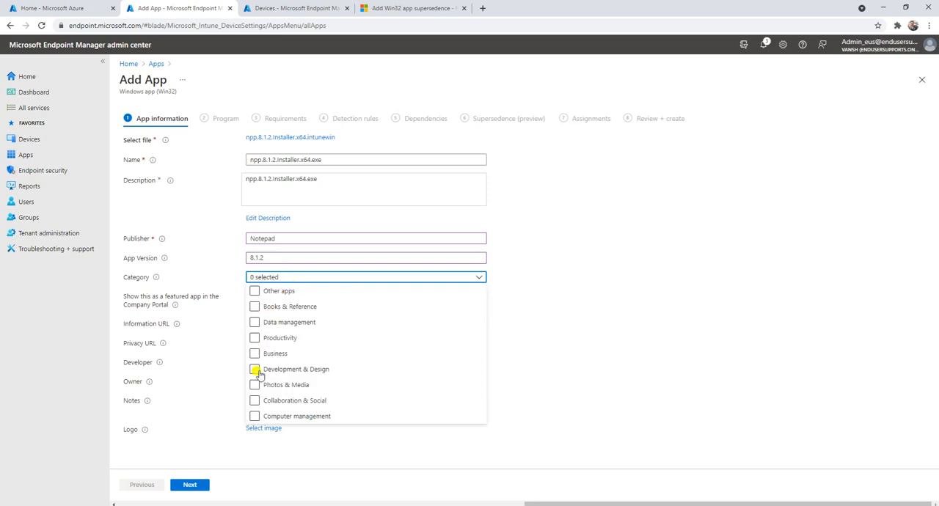
{"action": "left_click", "coordinate": [254, 338]}
{"action": "left_click", "coordinate": [224, 270]}
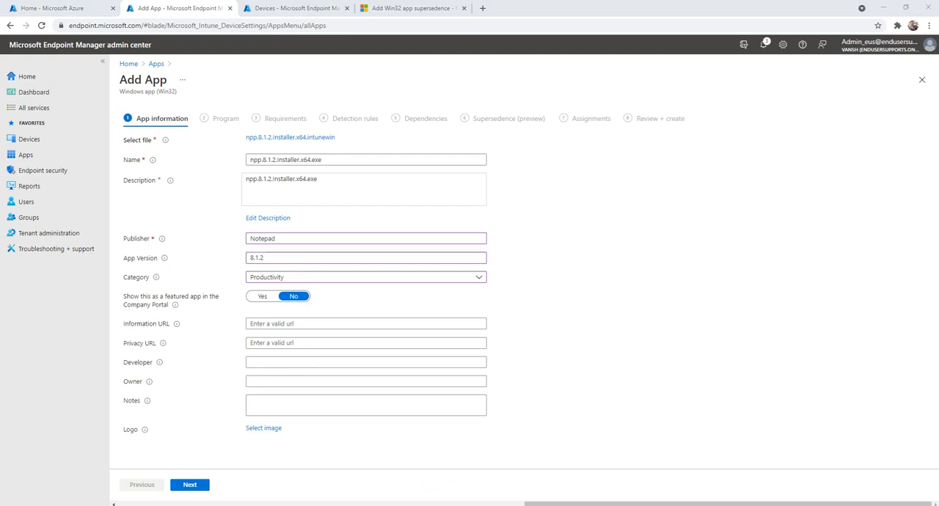
Step: View the Company Portal on the Test-1 virtual machine, return to the admin center, and enable showing the app as featured in the portal
{"action": "left_click", "coordinate": [382, 475]}
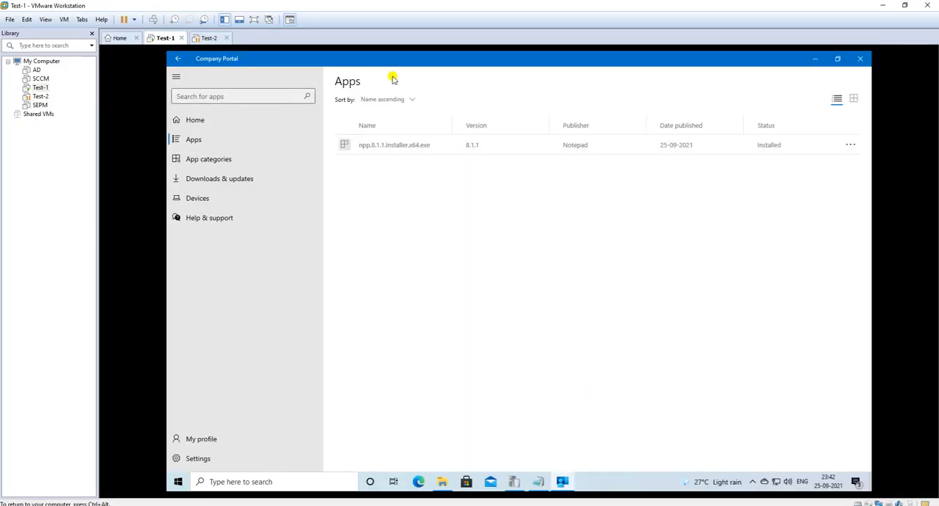
{"action": "left_click", "coordinate": [227, 123]}
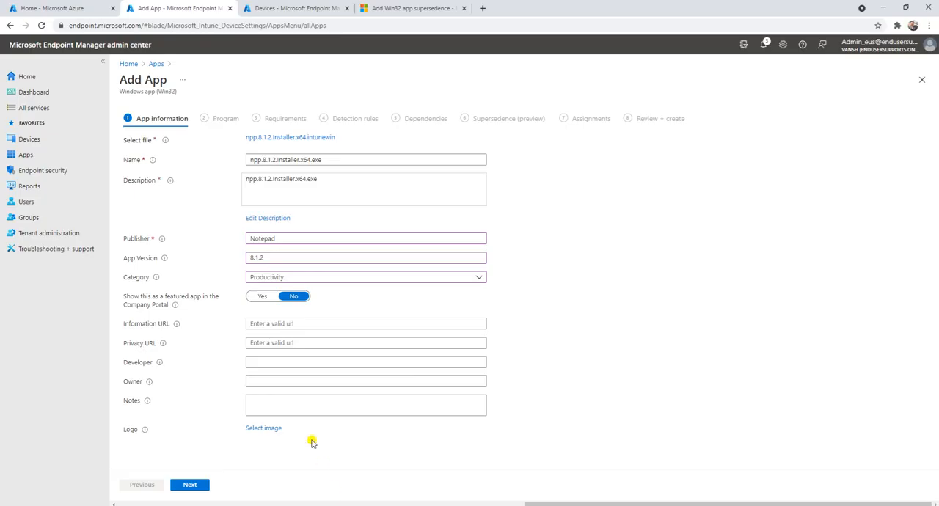
{"action": "left_click", "coordinate": [261, 297]}
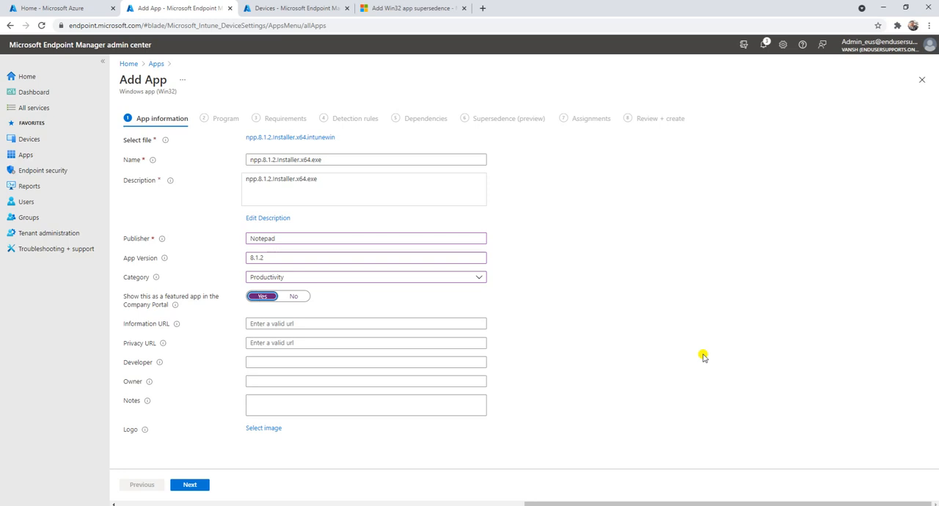
{"action": "left_click", "coordinate": [350, 322]}
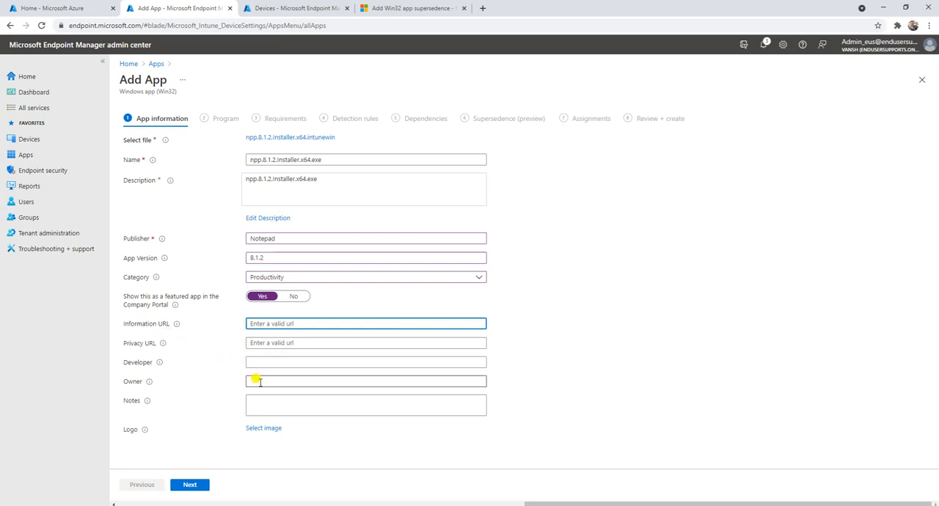
{"action": "left_click", "coordinate": [269, 344]}
{"action": "left_click", "coordinate": [193, 385]}
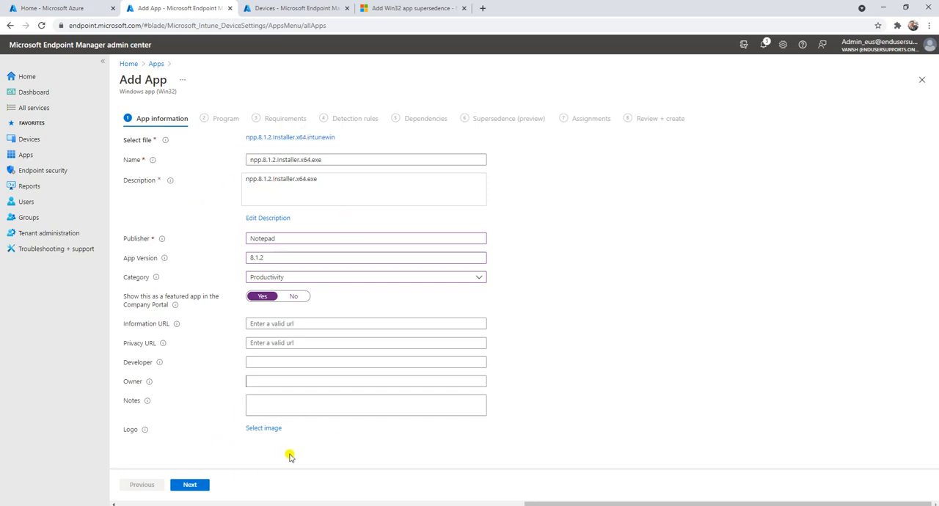
Step: Continue to the program settings and set the install command to npp.8.1.2.Installer.x64.exe /S, copied from the Notepad notes
{"action": "left_click", "coordinate": [192, 485]}
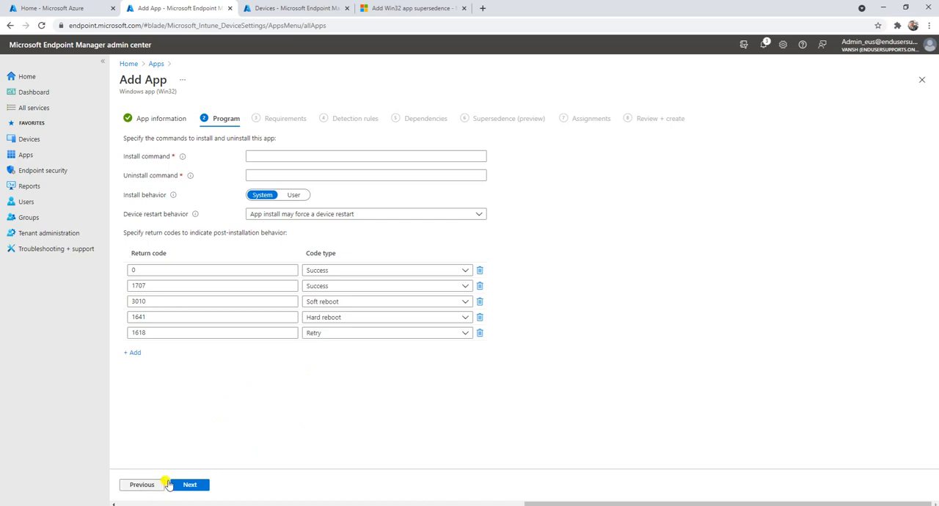
{"action": "left_click", "coordinate": [279, 154]}
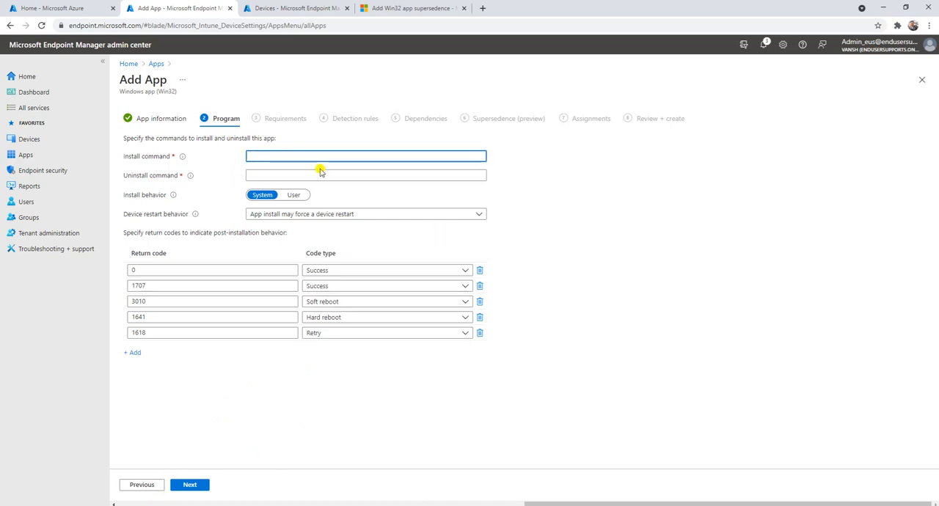
{"action": "left_click", "coordinate": [422, 505]}
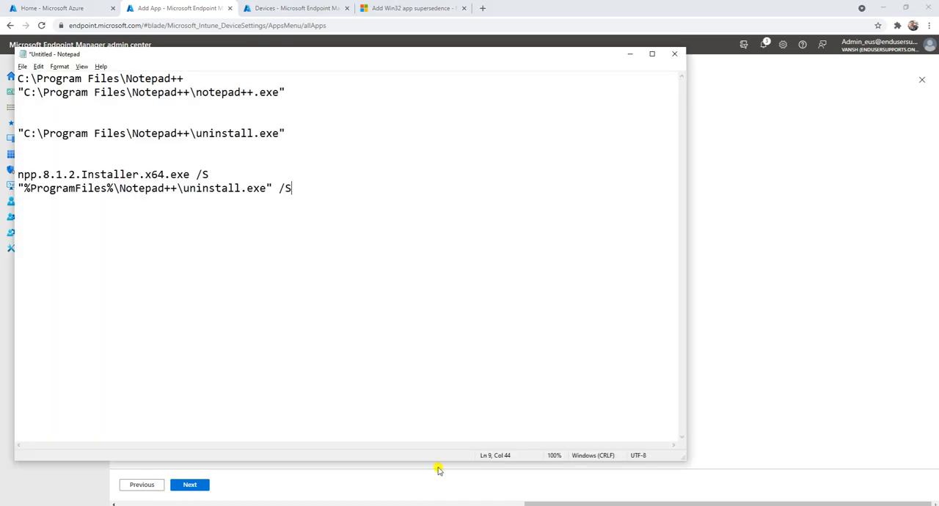
{"action": "left_click_drag", "start_coordinate": [220, 175], "coordinate": [8, 168]}
{"action": "key", "text": "ctrl+c"}
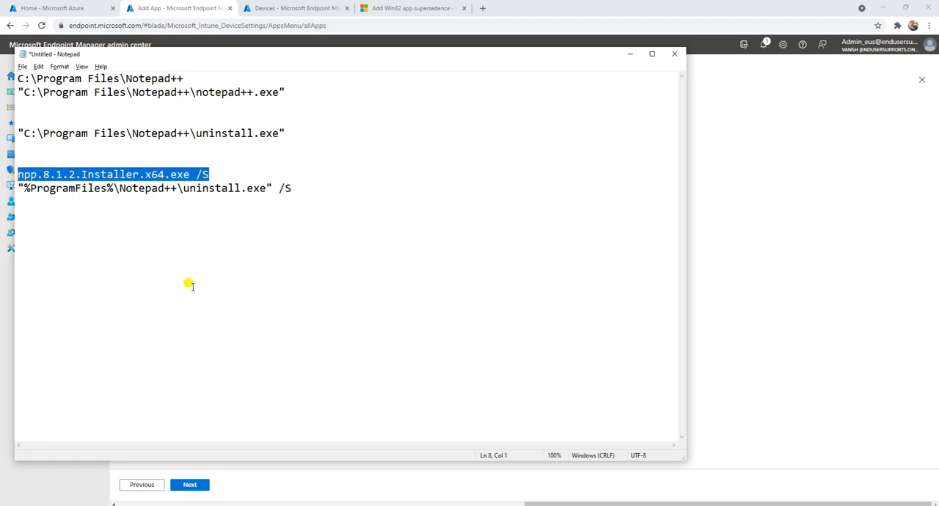
{"action": "key", "text": "alt+Tab"}
{"action": "key", "text": "ctrl+v"}
Step: Set the uninstall command to "%ProgramFiles%\Notepad++\uninstall.exe" /S, copied from the Notepad notes
{"action": "left_click", "coordinate": [314, 175]}
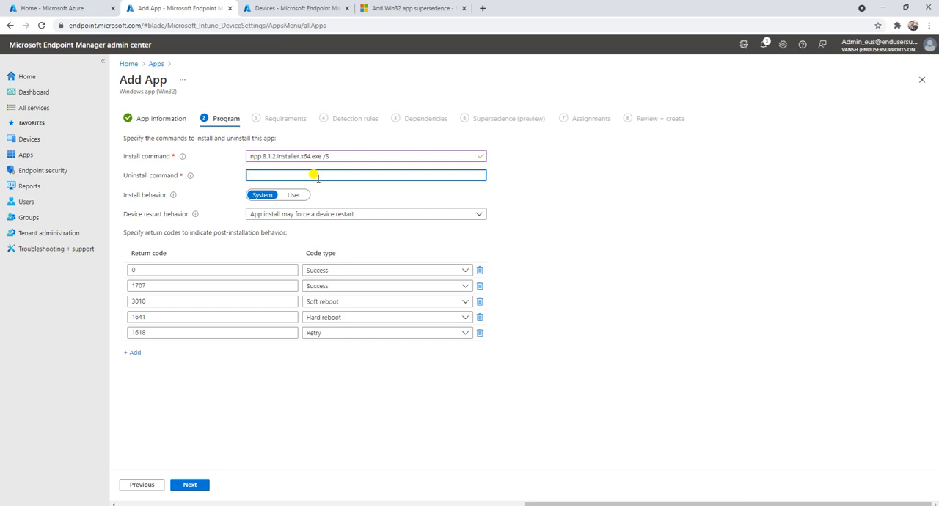
{"action": "key", "text": "alt+Tab"}
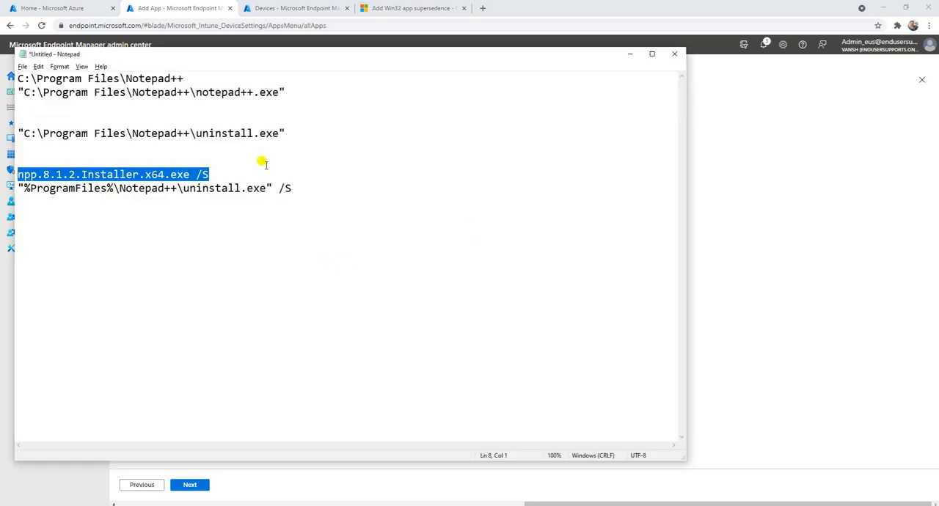
{"action": "left_click_drag", "start_coordinate": [289, 190], "coordinate": [14, 184]}
{"action": "key", "text": "ctrl+c"}
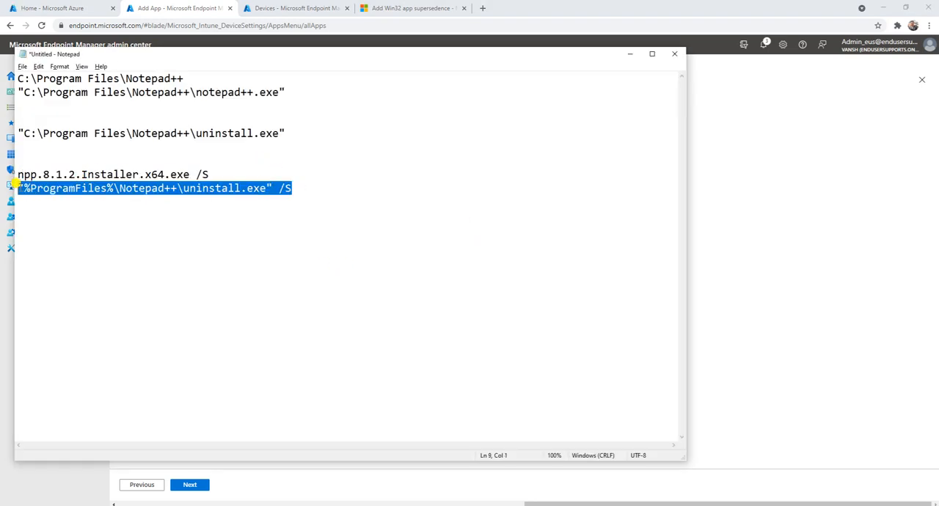
{"action": "key", "text": "alt+Tab"}
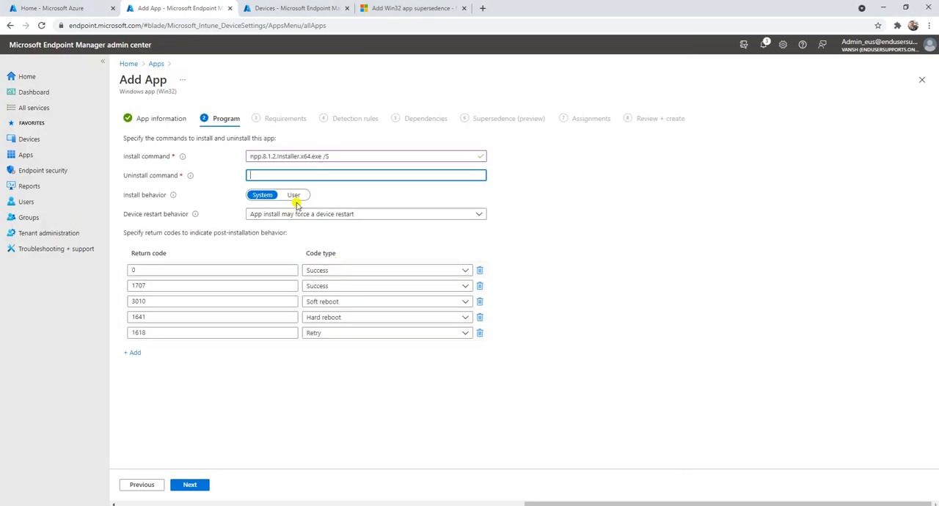
{"action": "key", "text": "ctrl+v"}
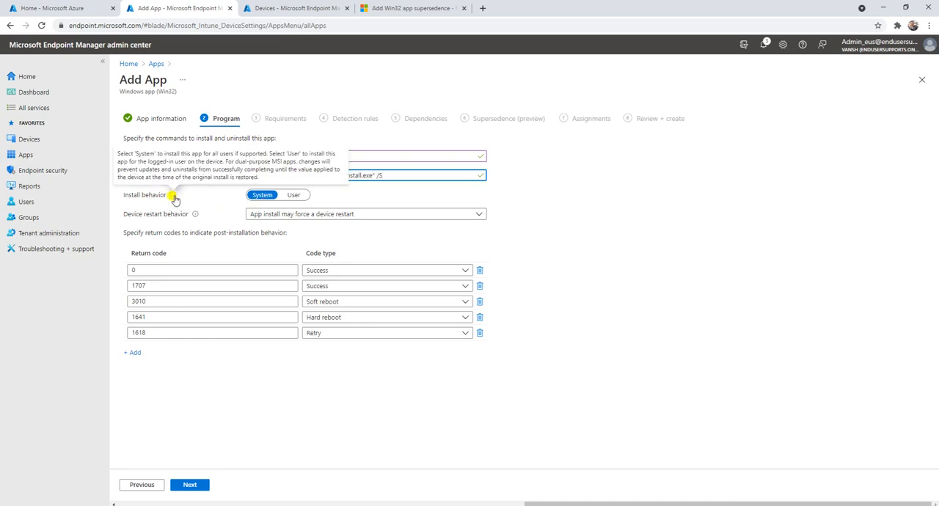
Step: Review the install behavior information and set the device restart behavior to No specific action
{"action": "mouse_move", "coordinate": [173, 196]}
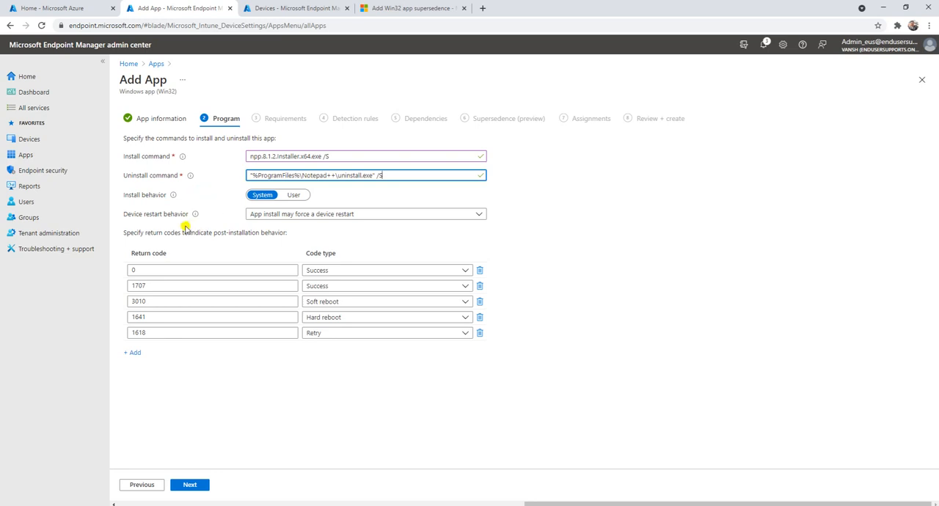
{"action": "left_click", "coordinate": [271, 214]}
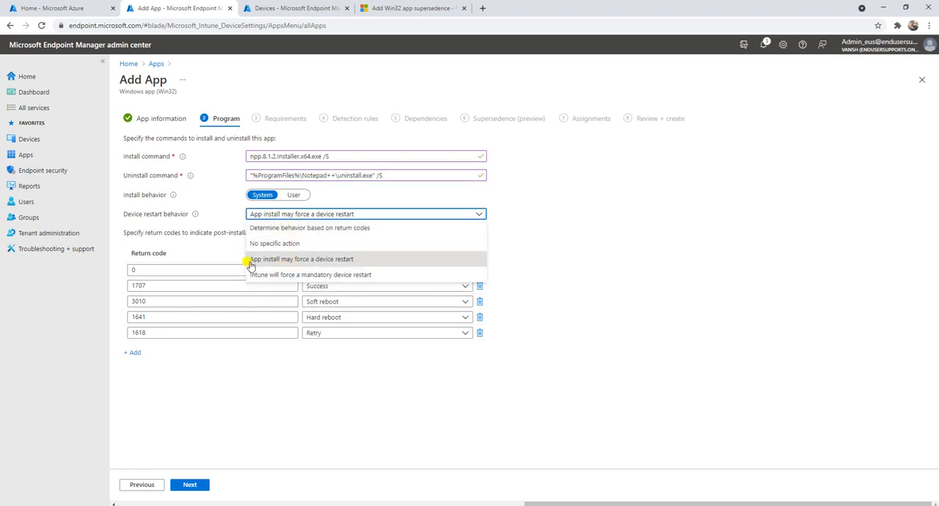
{"action": "left_click", "coordinate": [329, 261]}
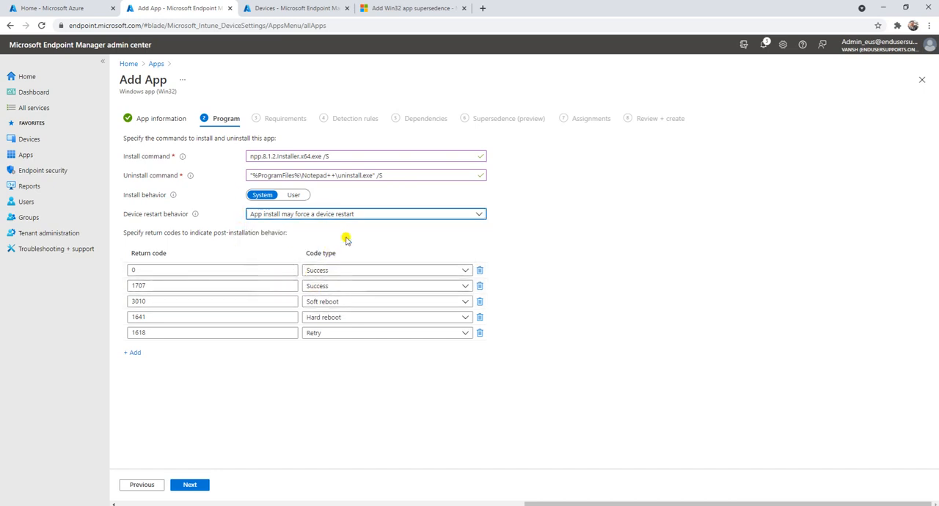
{"action": "left_click", "coordinate": [296, 216]}
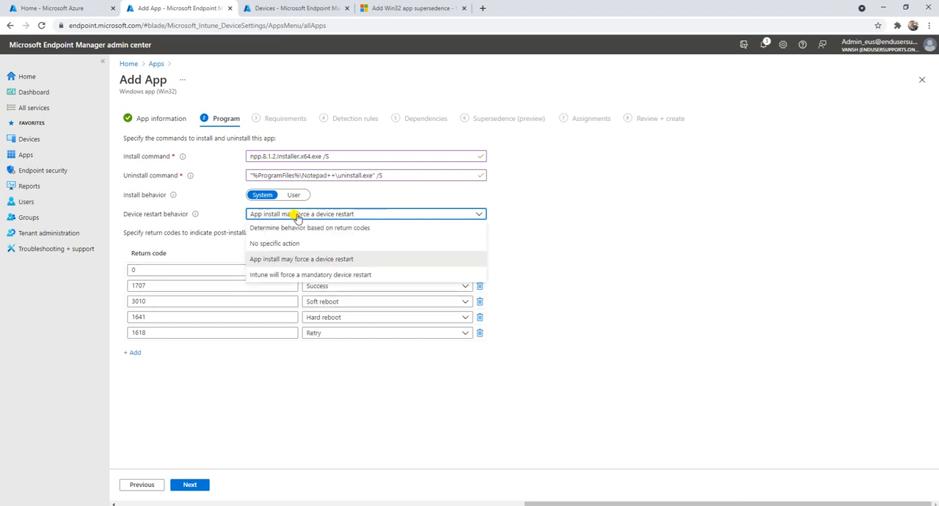
{"action": "left_click", "coordinate": [276, 245]}
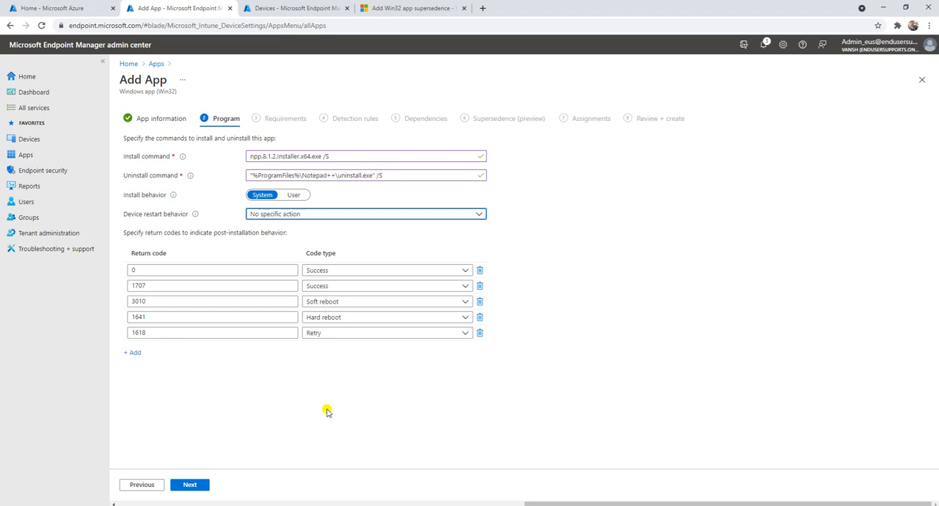
Step: Add an extra return code row, delete it again, and continue to the app's requirements
{"action": "left_click", "coordinate": [132, 353]}
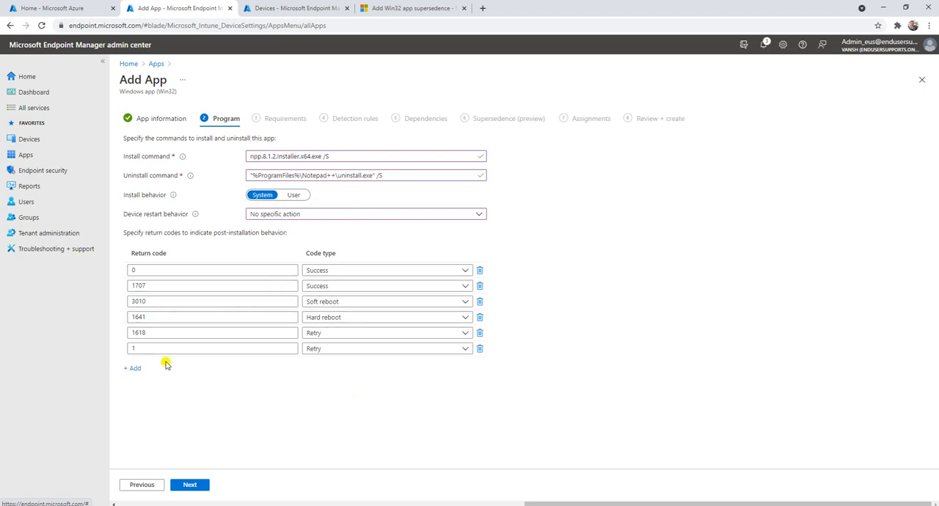
{"action": "left_click", "coordinate": [479, 350]}
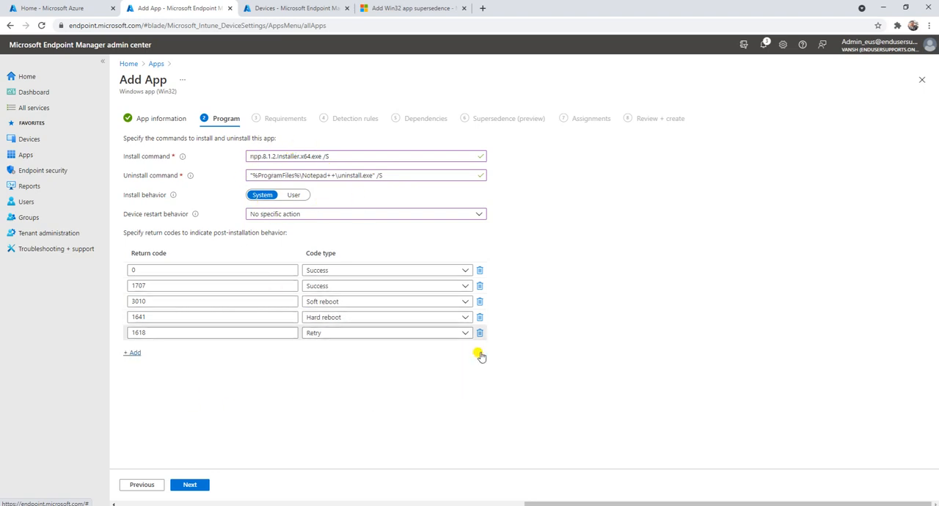
{"action": "left_click", "coordinate": [194, 488]}
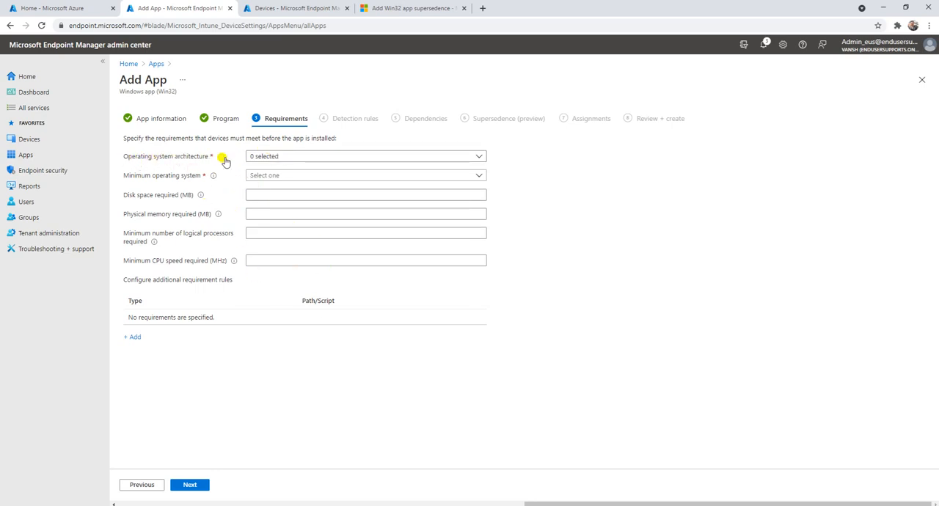
Step: Set the required operating system architecture to 64-bit only
{"action": "mouse_move", "coordinate": [221, 158]}
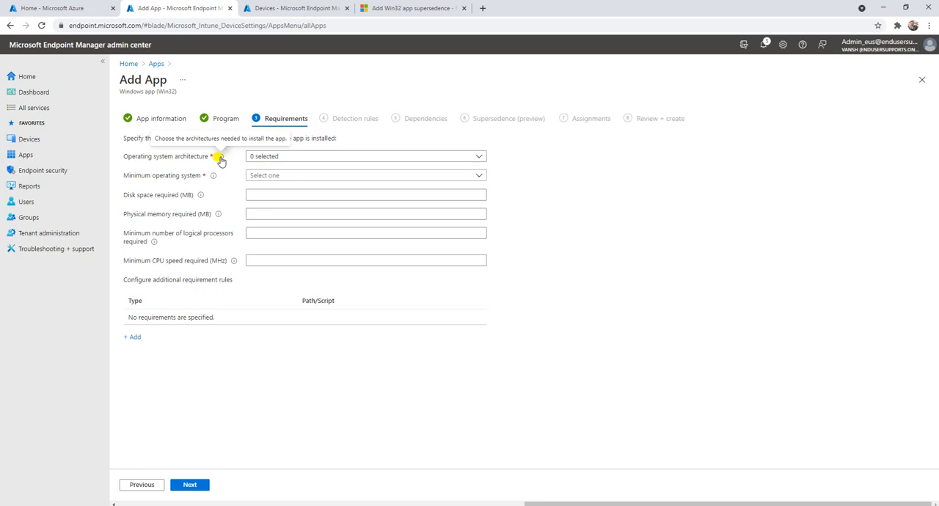
{"action": "left_click", "coordinate": [272, 156]}
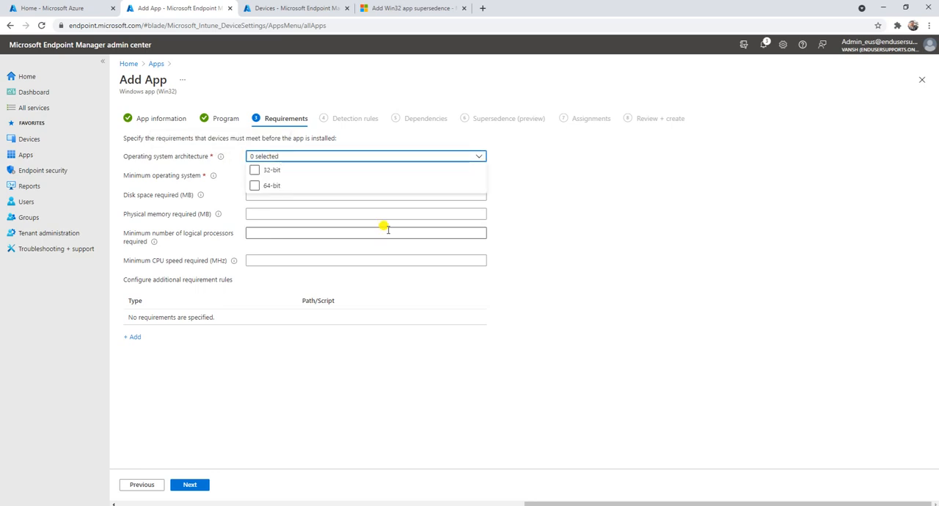
{"action": "left_click", "coordinate": [256, 188]}
{"action": "left_click", "coordinate": [255, 170]}
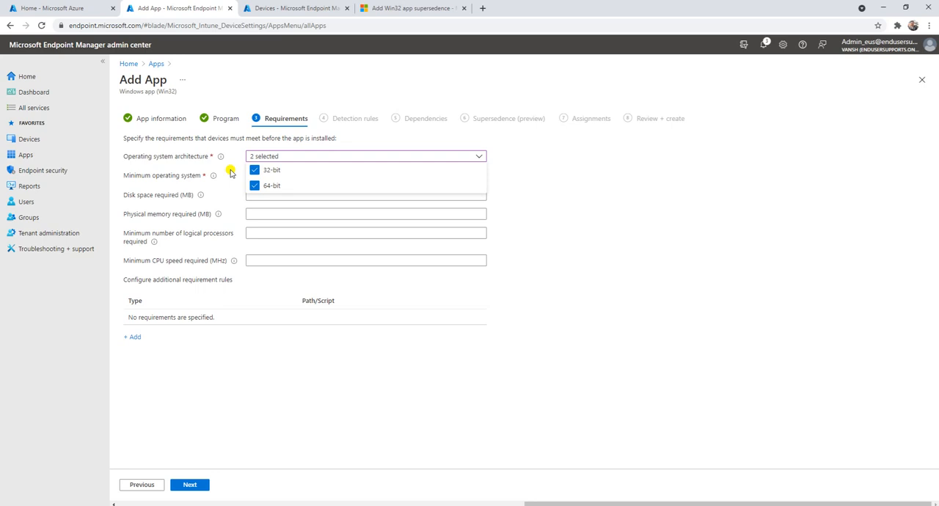
{"action": "left_click", "coordinate": [230, 172]}
{"action": "left_click", "coordinate": [257, 155]}
{"action": "left_click", "coordinate": [257, 172]}
{"action": "left_click", "coordinate": [591, 250]}
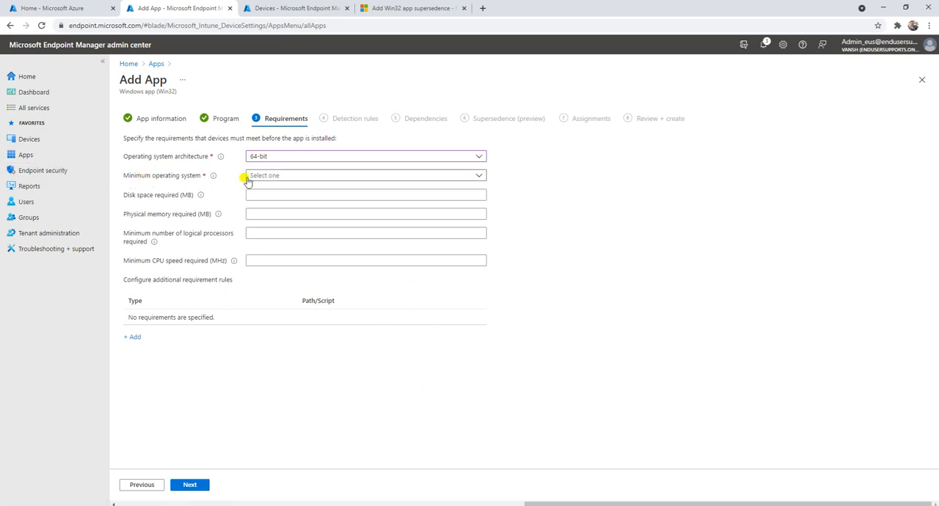
Step: Set the minimum operating system to Windows 10 1607
{"action": "left_click", "coordinate": [272, 177]}
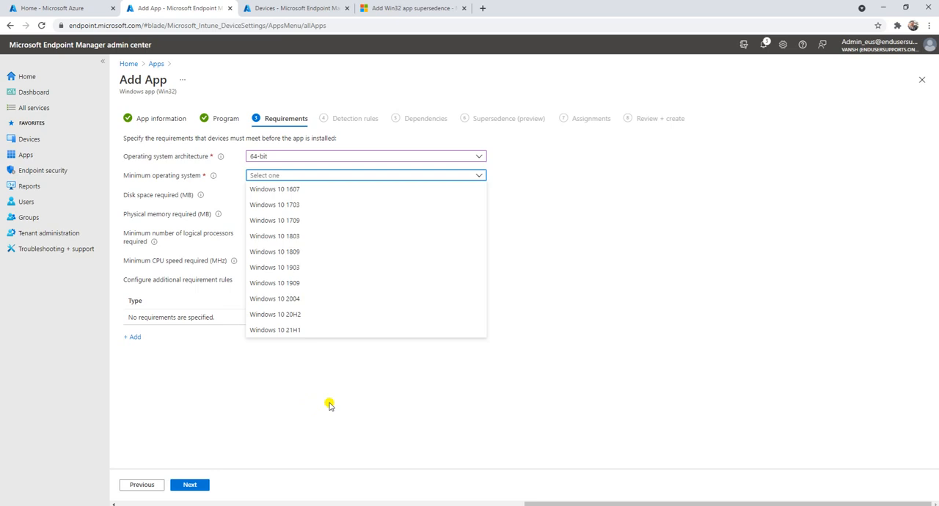
{"action": "mouse_move", "coordinate": [214, 179]}
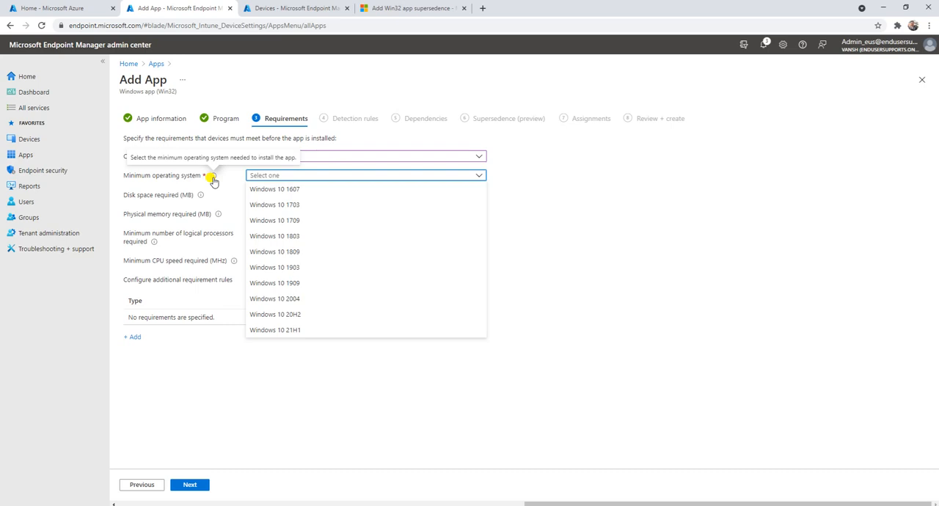
{"action": "left_click", "coordinate": [294, 253]}
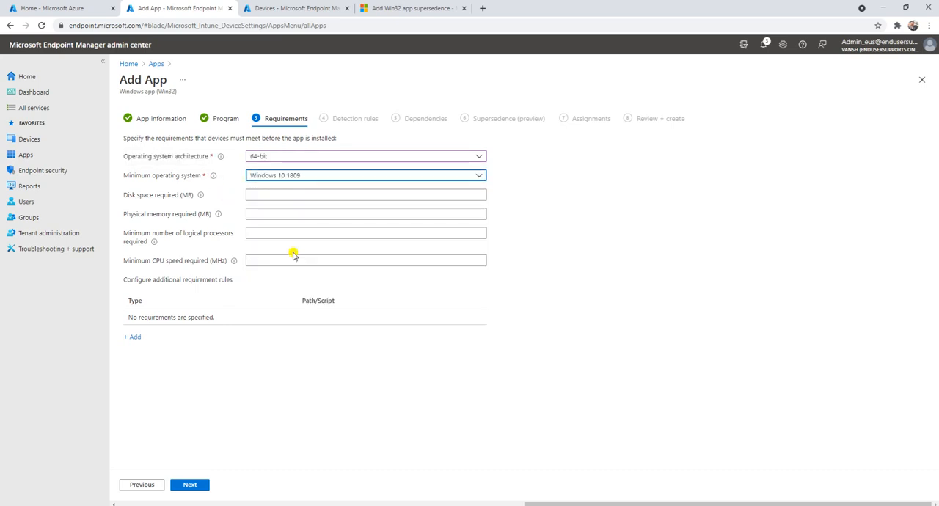
{"action": "left_click", "coordinate": [318, 177]}
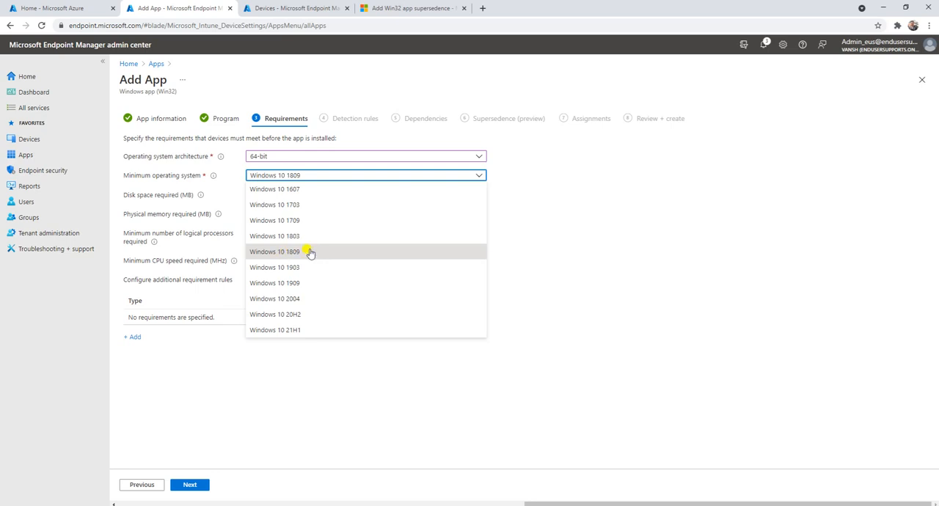
{"action": "left_click", "coordinate": [294, 189]}
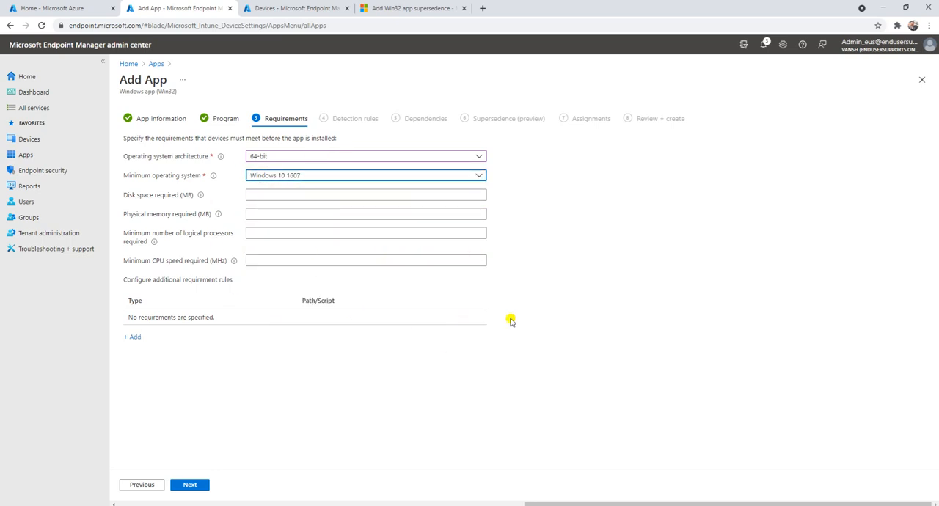
Step: Require 200 MB of disk space and 100 MB of physical memory, and continue to the detection rules
{"action": "left_click", "coordinate": [271, 195]}
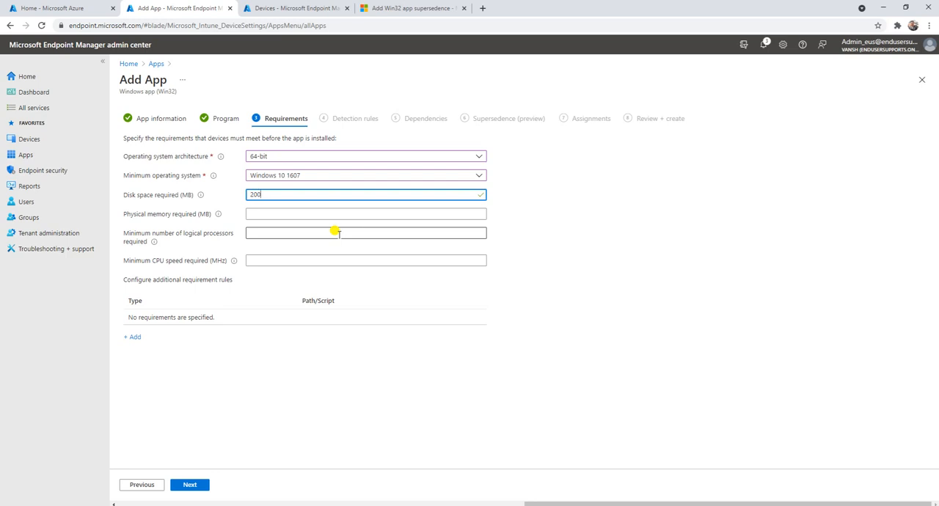
{"action": "key", "text": "Tab"}
{"action": "type", "text": "1"}
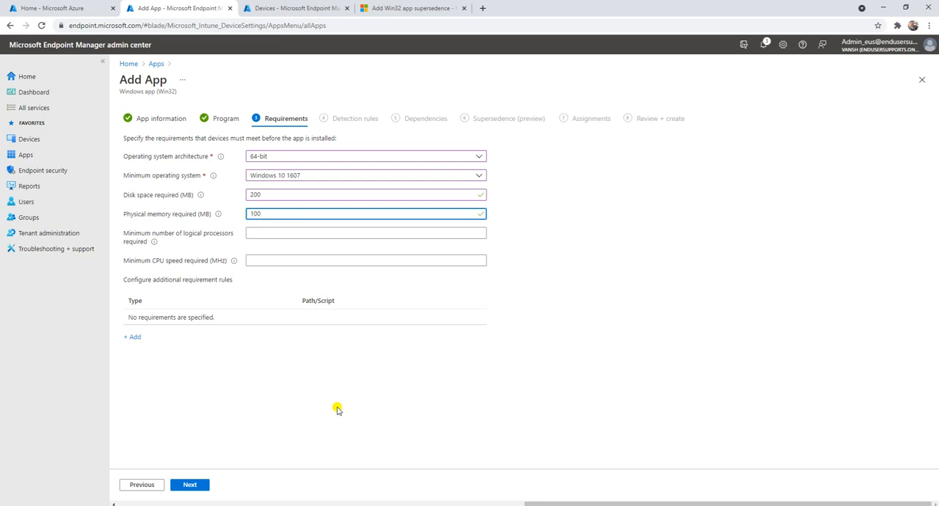
{"action": "left_click", "coordinate": [192, 486]}
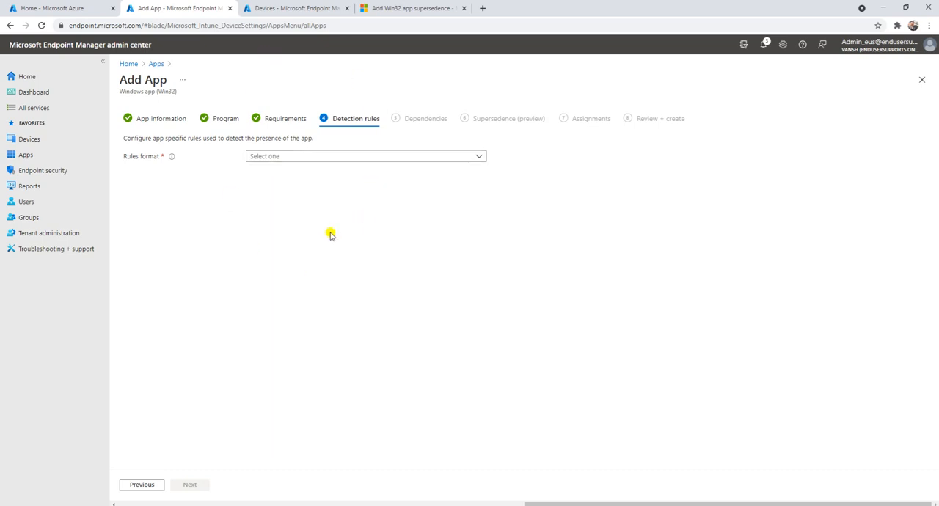
Step: Set the detection rules format to Manually configure detection rules
{"action": "left_click", "coordinate": [284, 161]}
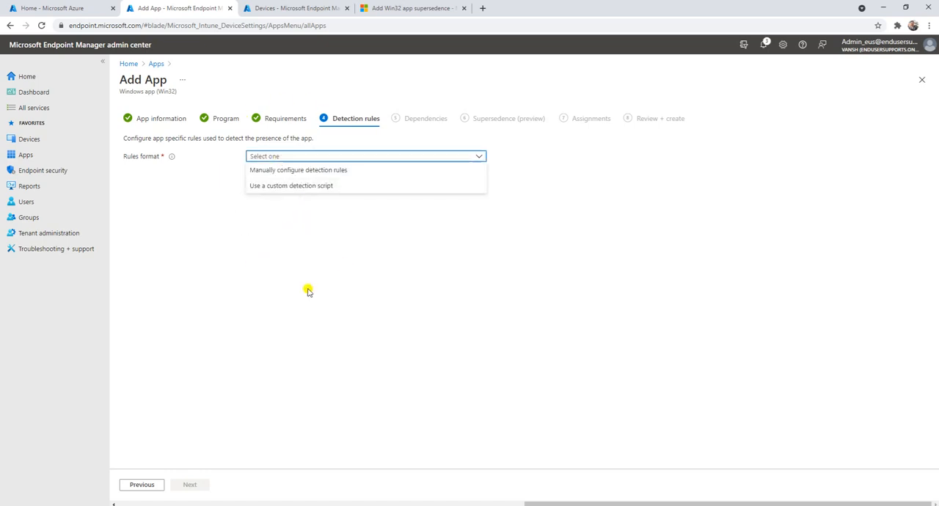
{"action": "left_click", "coordinate": [279, 175]}
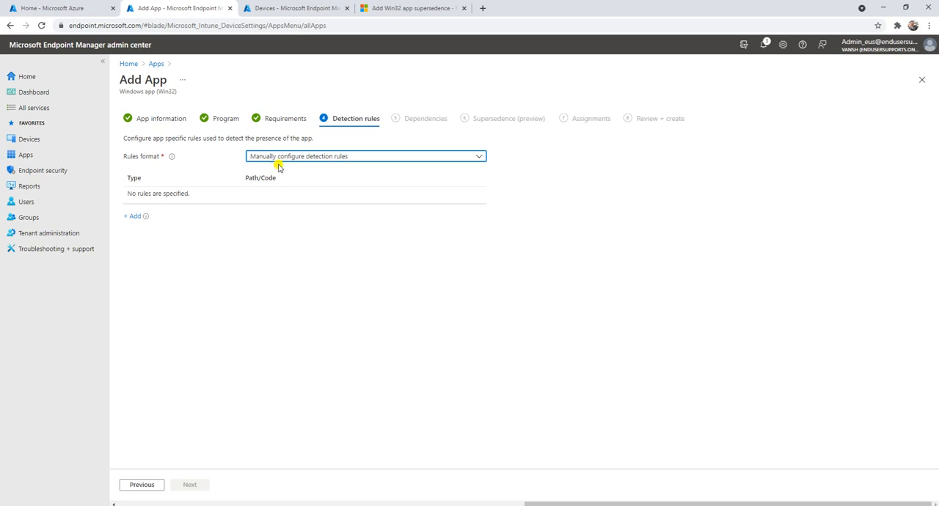
{"action": "left_click", "coordinate": [276, 158]}
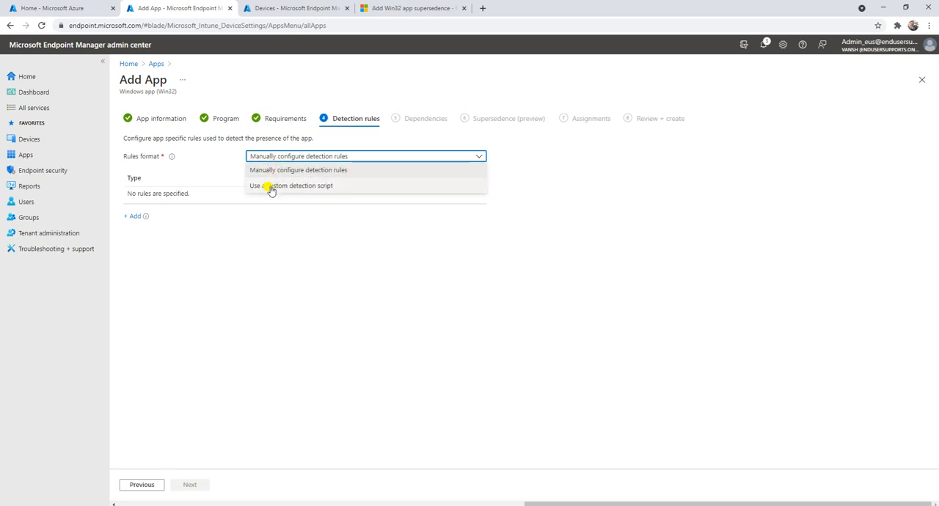
{"action": "left_click", "coordinate": [271, 188]}
{"action": "left_click", "coordinate": [284, 157]}
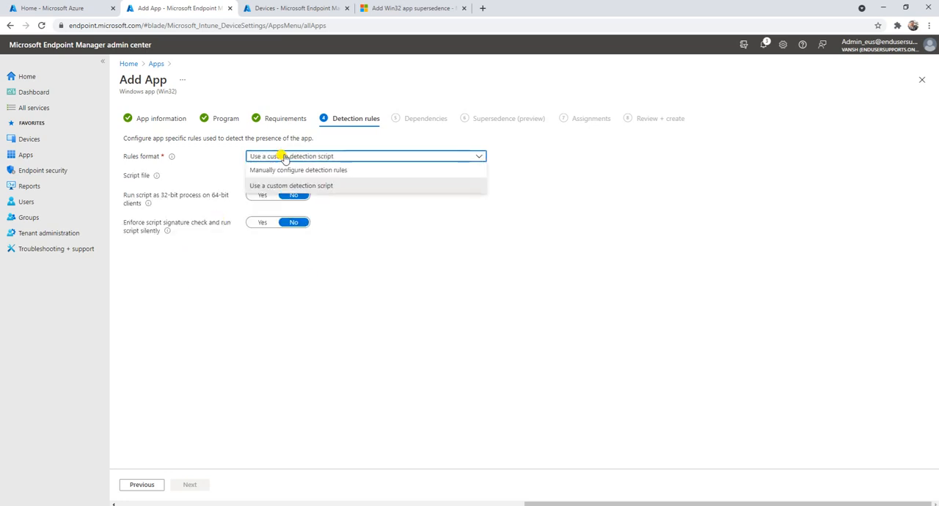
{"action": "left_click", "coordinate": [287, 171]}
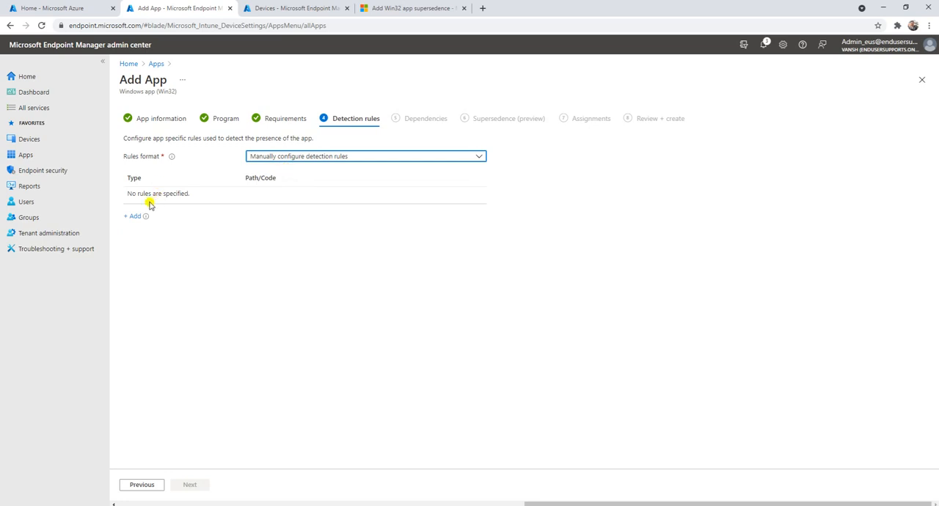
Step: Try the custom detection script format and its script file selection, and return to manually configured rules
{"action": "left_click", "coordinate": [135, 217]}
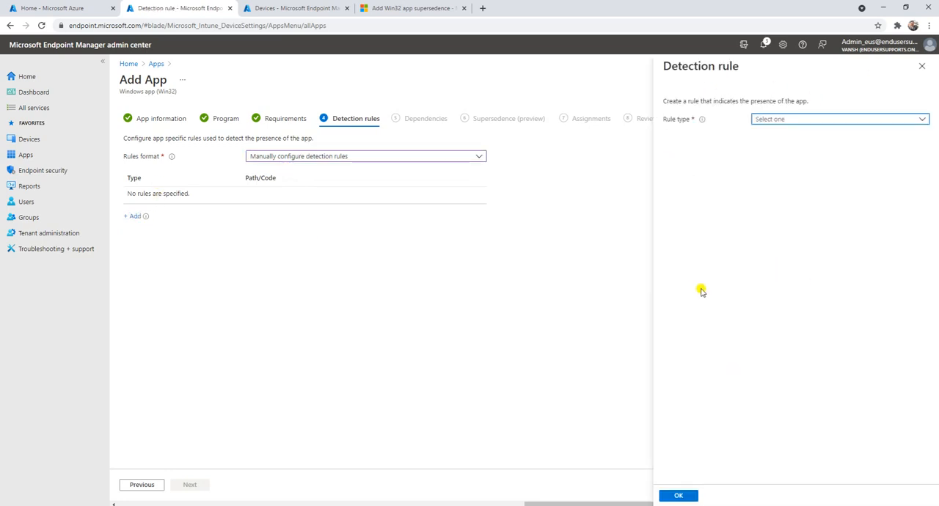
{"action": "left_click", "coordinate": [306, 162]}
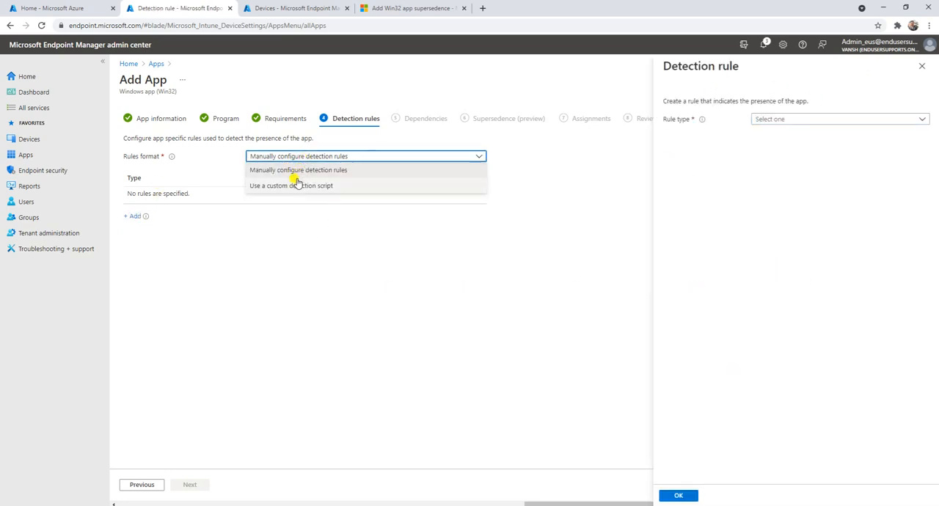
{"action": "left_click", "coordinate": [297, 185]}
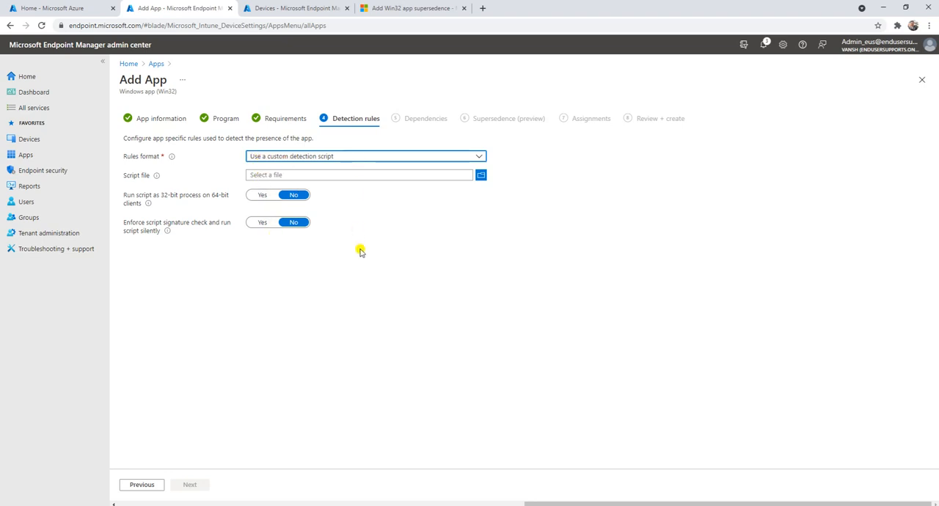
{"action": "left_click", "coordinate": [480, 175]}
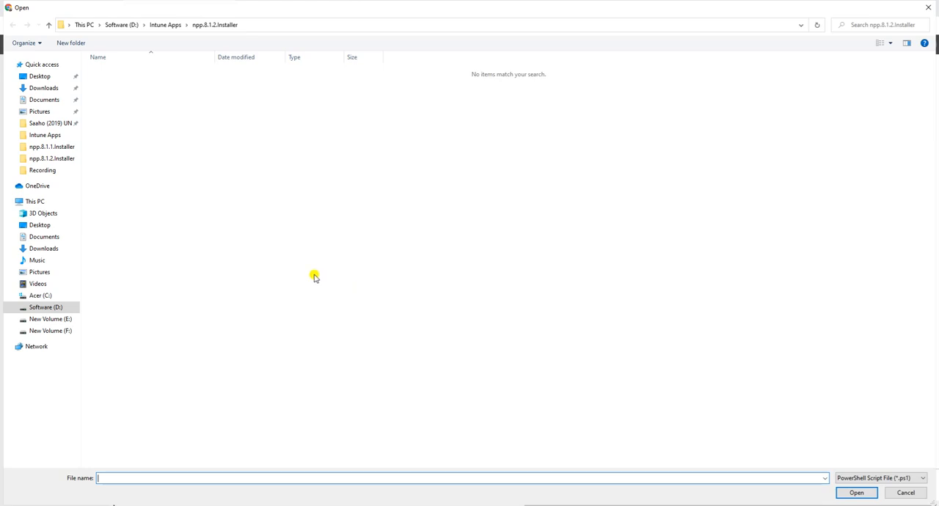
{"action": "key", "text": "Escape"}
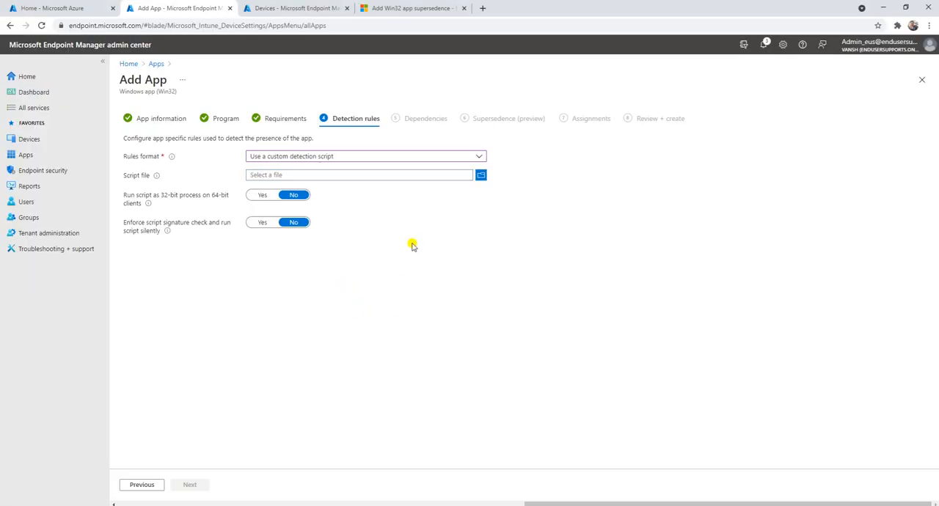
{"action": "left_click", "coordinate": [286, 175]}
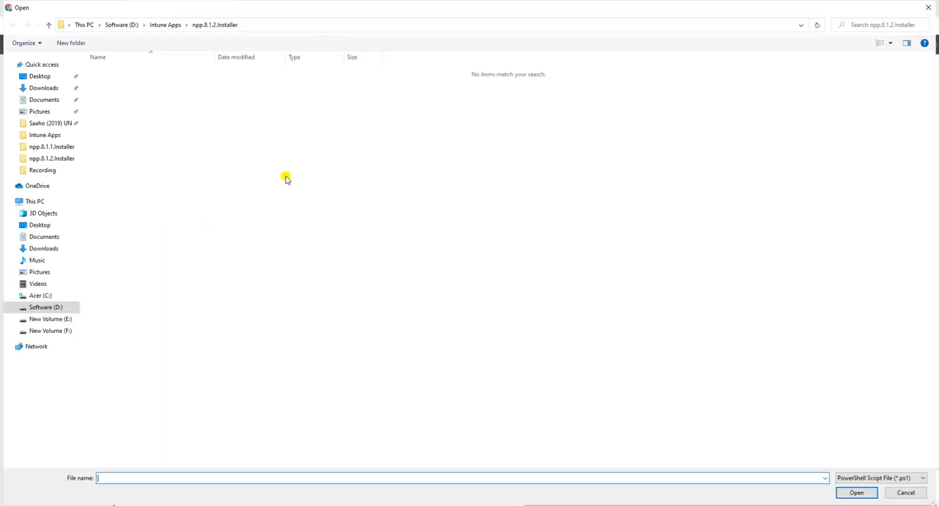
{"action": "key", "text": "Escape"}
{"action": "left_click", "coordinate": [369, 175]}
{"action": "key", "text": "Escape"}
{"action": "left_click", "coordinate": [291, 157]}
{"action": "left_click", "coordinate": [286, 169]}
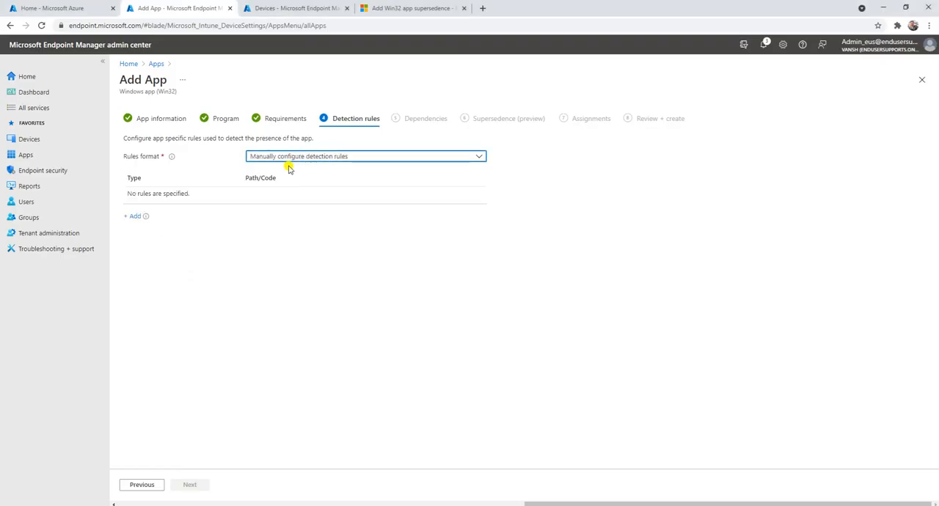
Step: Add a new detection rule and, after checking the MSI type, set its rule type to Registry
{"action": "left_click", "coordinate": [133, 217]}
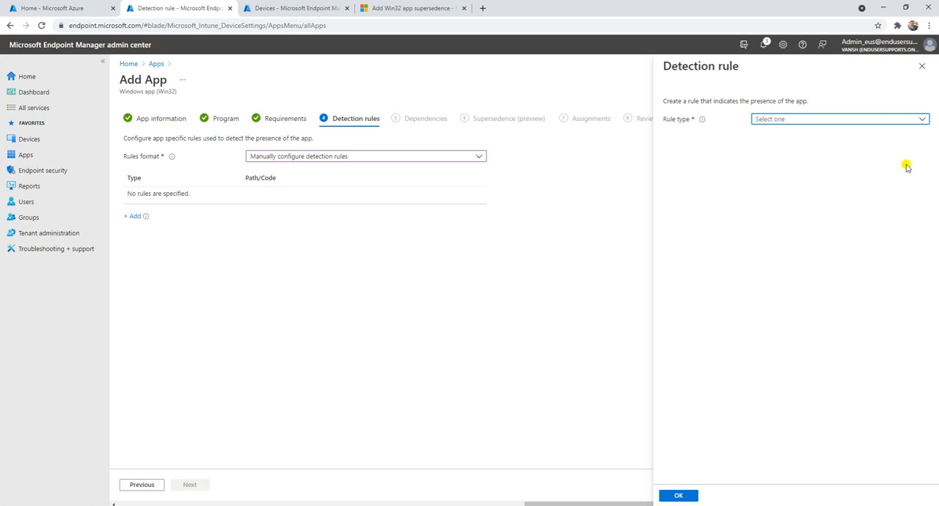
{"action": "left_click", "coordinate": [776, 120]}
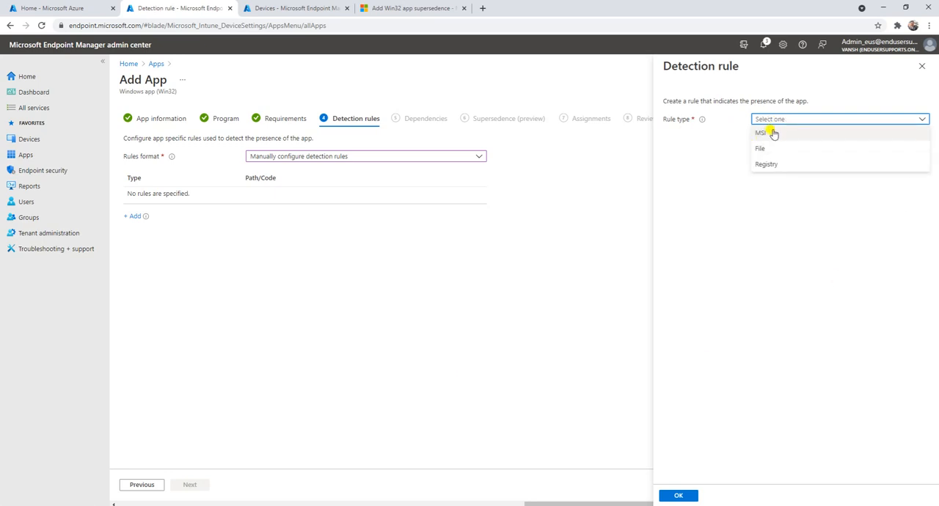
{"action": "left_click", "coordinate": [772, 134]}
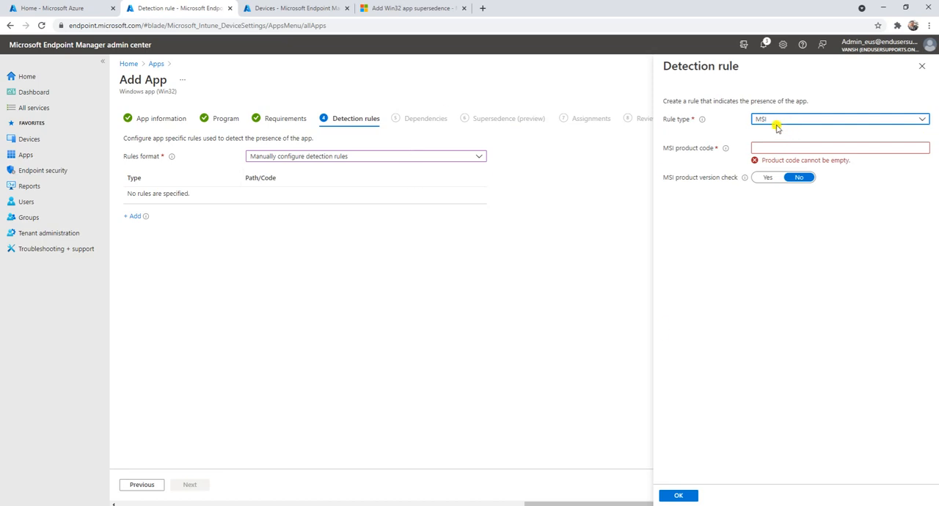
{"action": "left_click", "coordinate": [773, 149]}
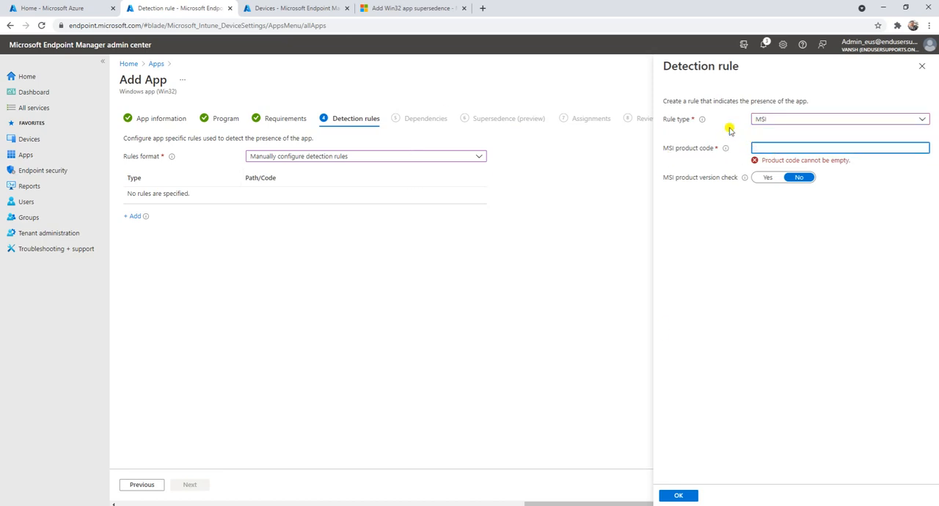
{"action": "left_click", "coordinate": [779, 121]}
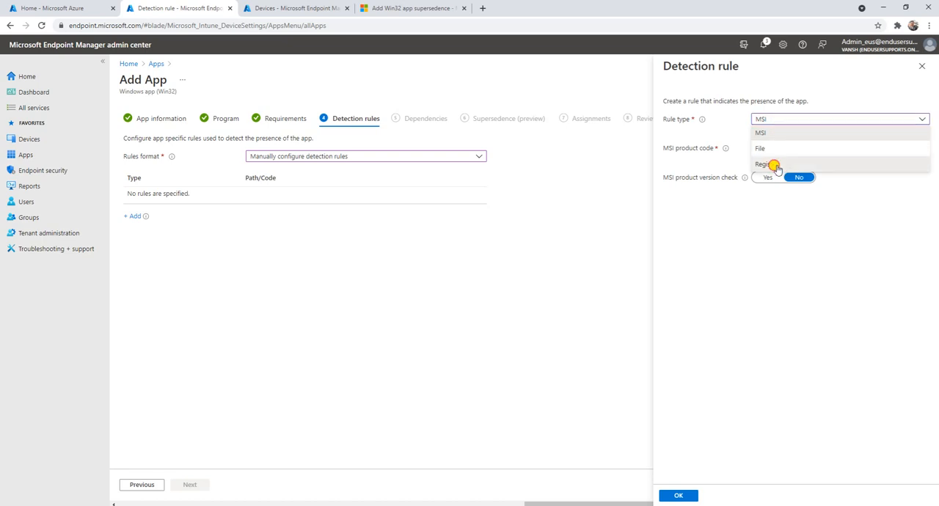
{"action": "left_click", "coordinate": [773, 165]}
{"action": "left_click", "coordinate": [760, 147]}
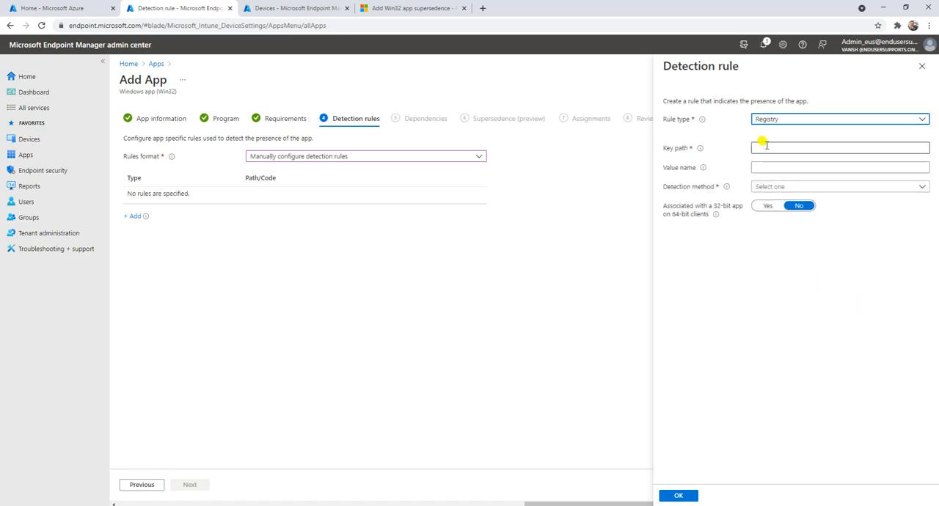
{"action": "left_click", "coordinate": [769, 167]}
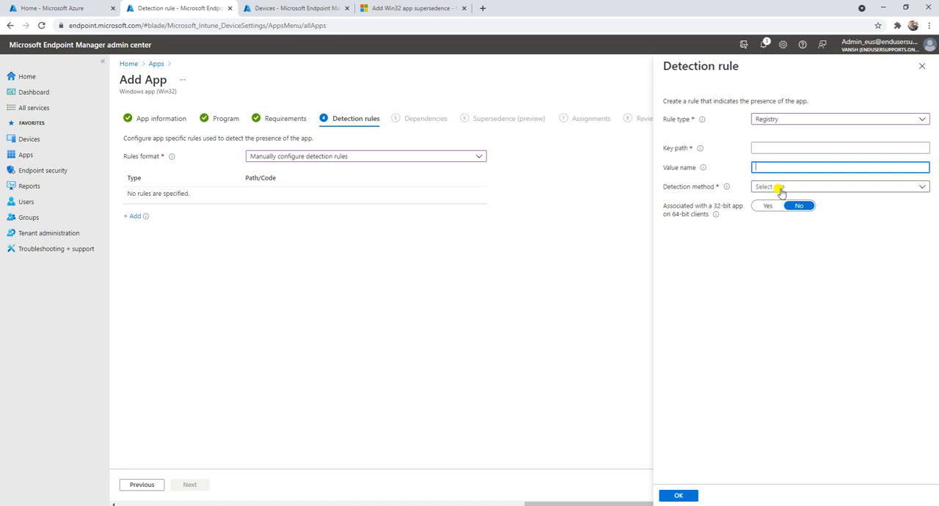
Step: Set the registry rule's key path to C:\Program Files\Notepad++, copied from the Notepad notes
{"action": "left_click", "coordinate": [762, 147]}
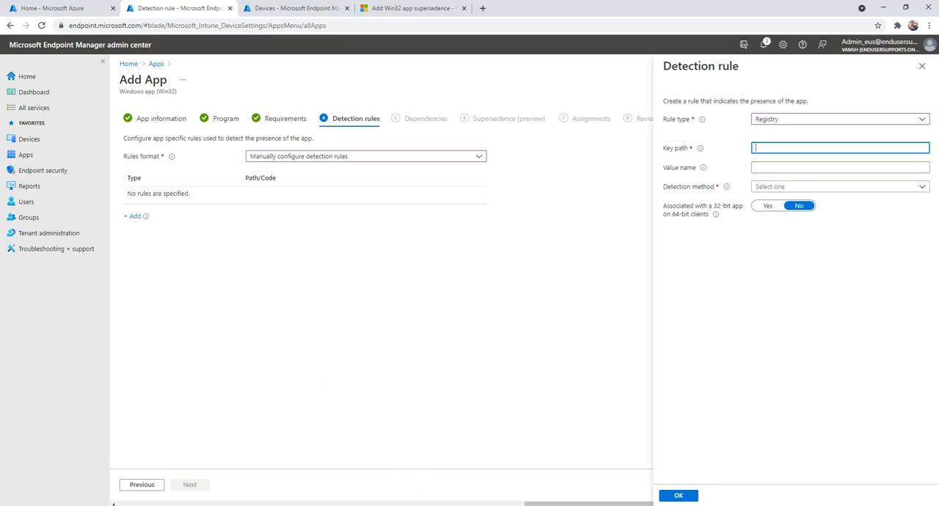
{"action": "key", "text": "alt+Tab"}
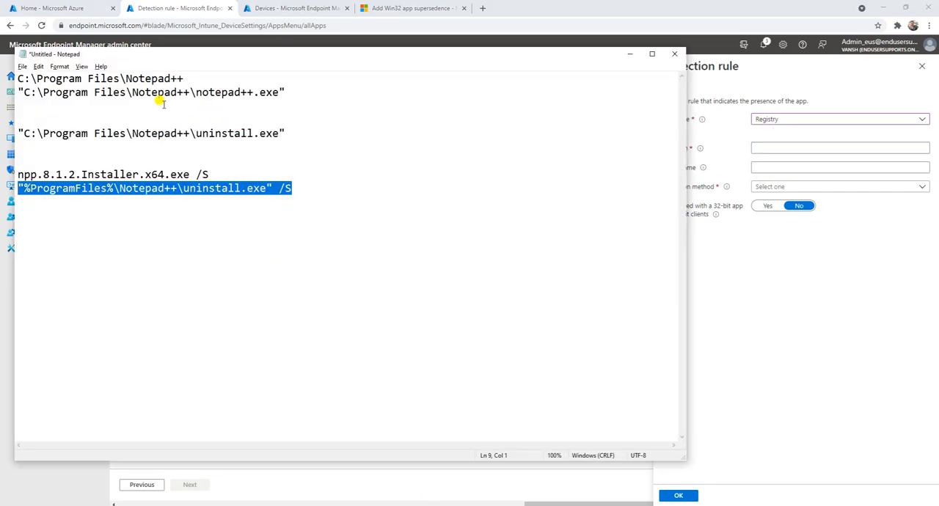
{"action": "left_click_drag", "start_coordinate": [183, 79], "coordinate": [18, 78]}
{"action": "key", "text": "ctrl+c"}
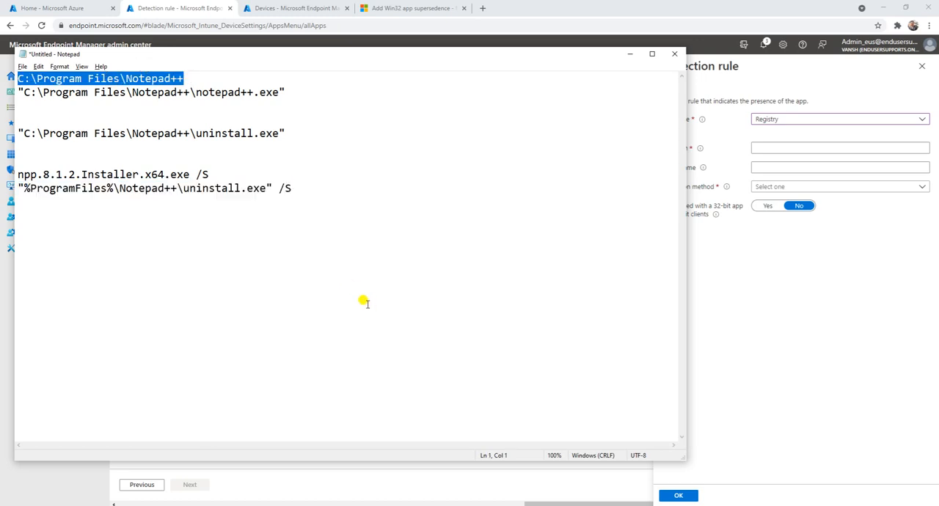
{"action": "left_click", "coordinate": [763, 147]}
{"action": "key", "text": "ctrl+v"}
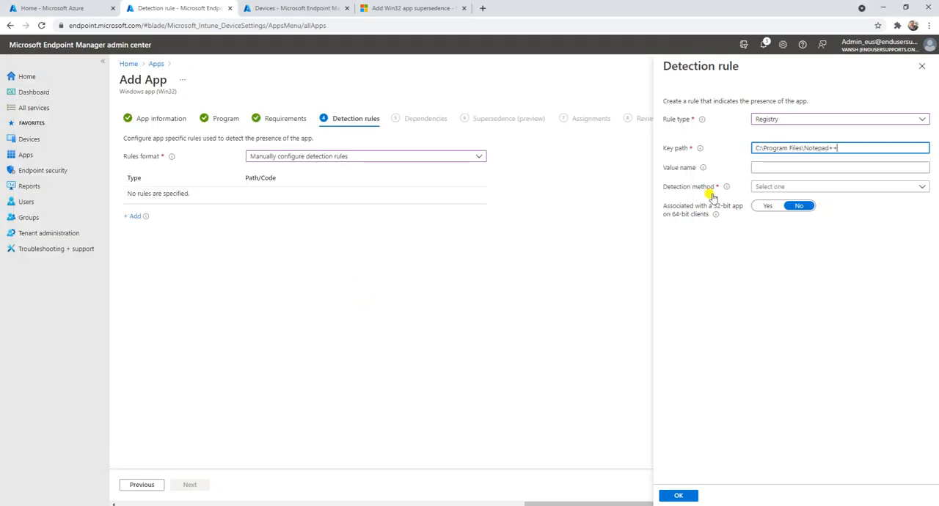
Step: Set the registry rule's value name to notepad++.exe, copied from the Notepad notes
{"action": "key", "text": "alt+Tab"}
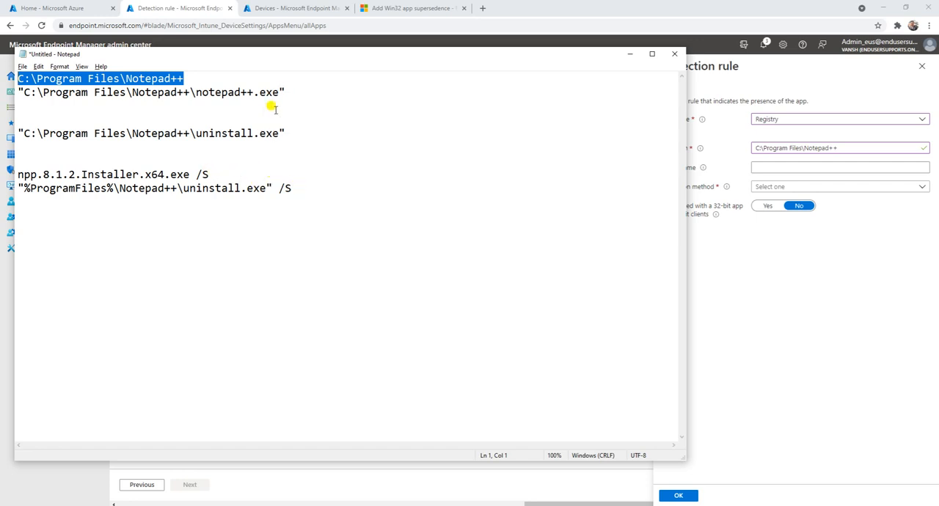
{"action": "left_click_drag", "start_coordinate": [278, 92], "coordinate": [193, 88]}
{"action": "key", "text": "ctrl+c"}
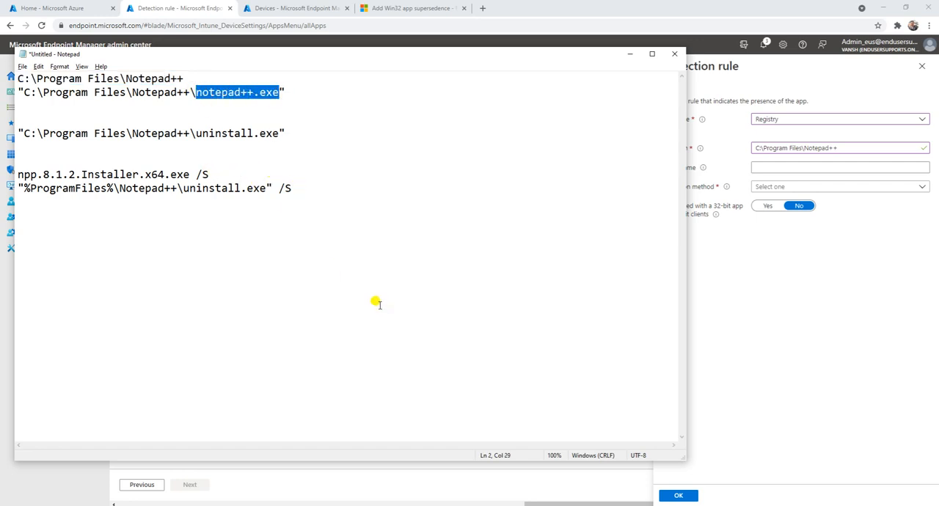
{"action": "left_click", "coordinate": [770, 168]}
{"action": "key", "text": "ctrl+v"}
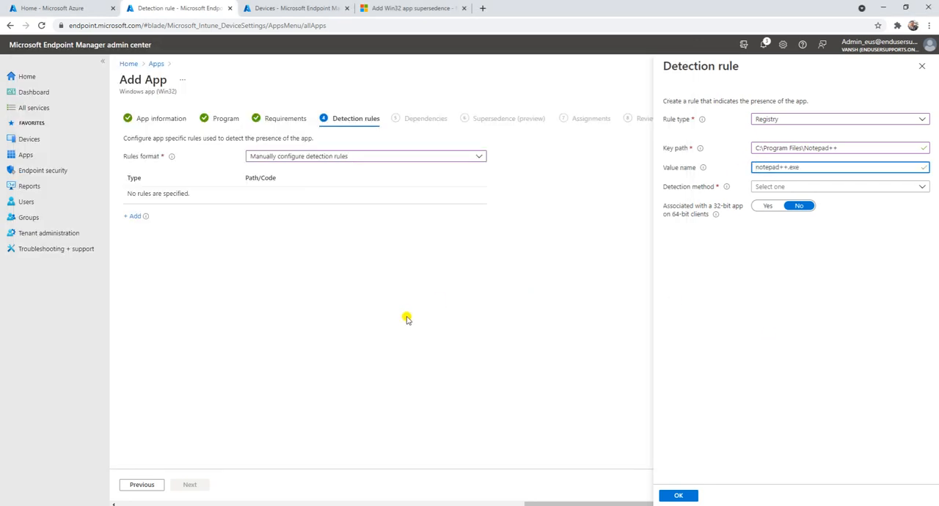
Step: Switch to File Explorer and examine the Notepad++ installation folder under Program Files and its full path
{"action": "left_click", "coordinate": [275, 505]}
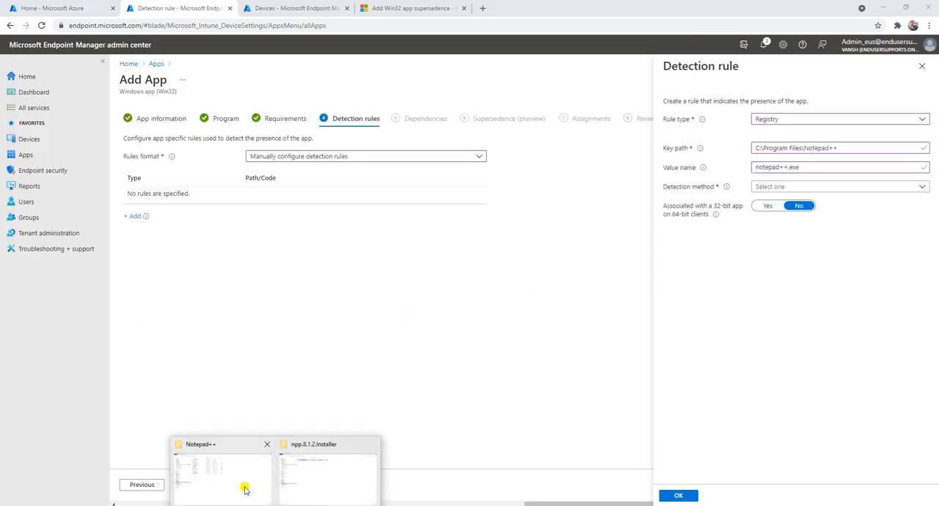
{"action": "mouse_move", "coordinate": [245, 489]}
{"action": "left_click", "coordinate": [300, 484]}
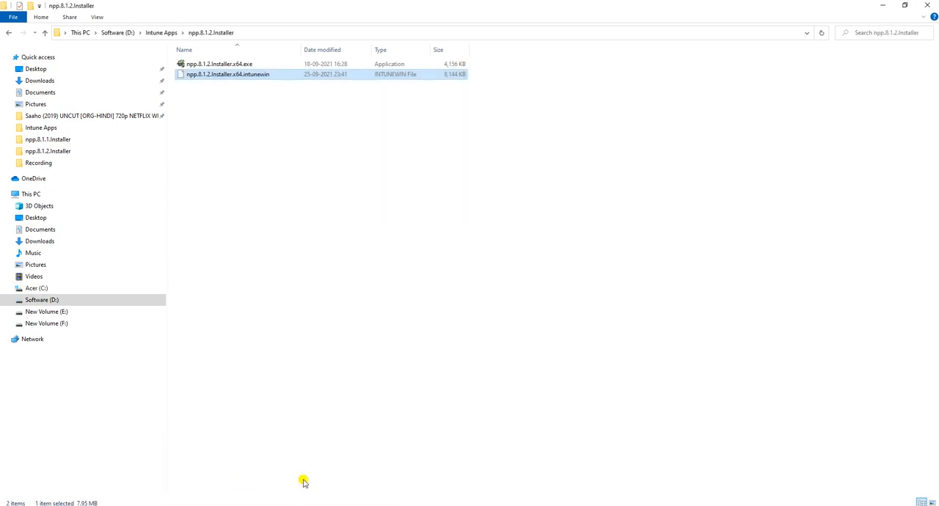
{"action": "mouse_move", "coordinate": [272, 503]}
{"action": "left_click", "coordinate": [245, 477]}
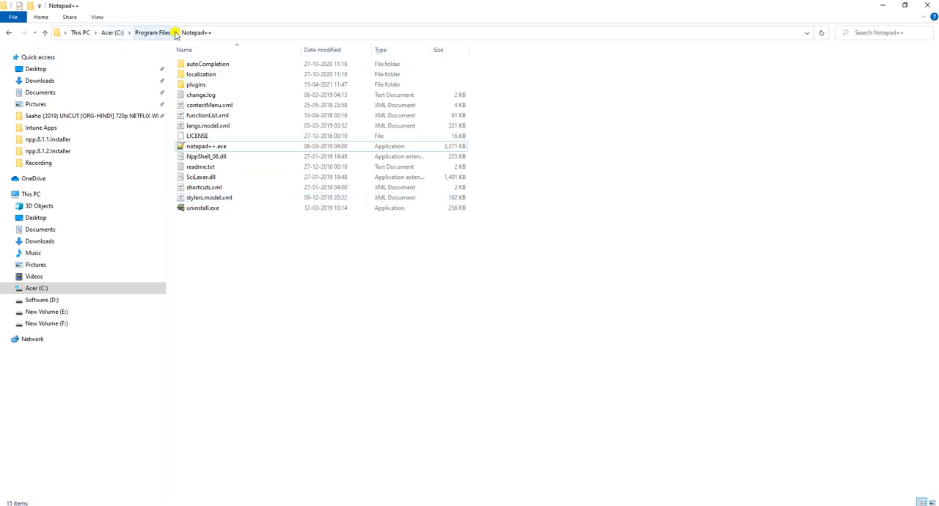
{"action": "left_click", "coordinate": [152, 35]}
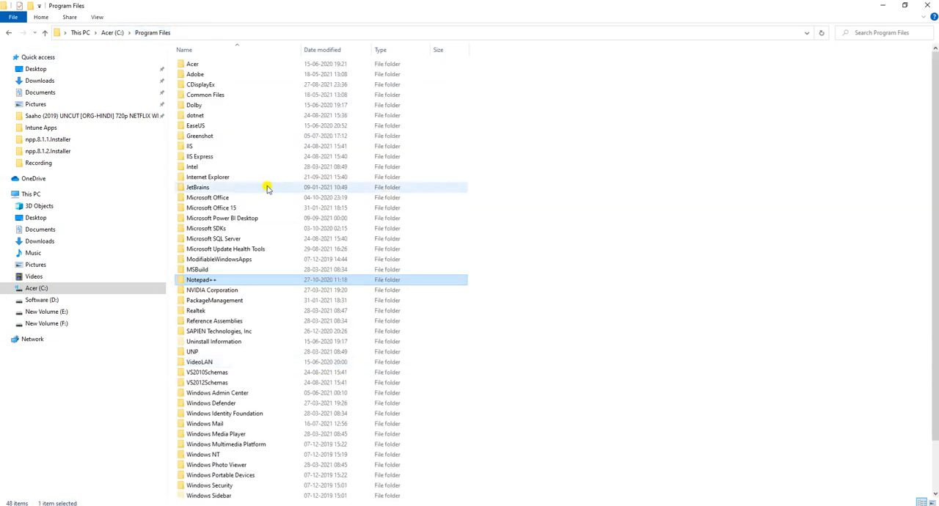
{"action": "double_click", "coordinate": [227, 279]}
{"action": "left_click", "coordinate": [274, 34]}
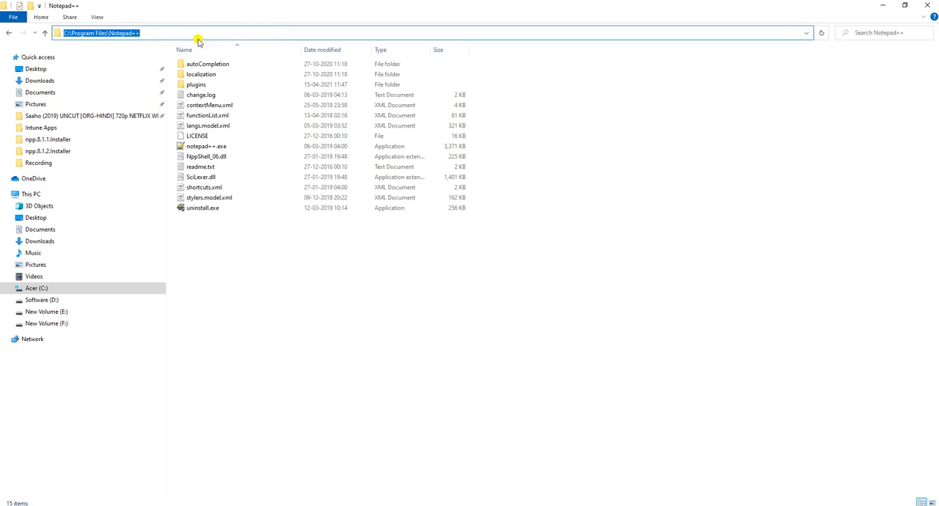
{"action": "left_click", "coordinate": [271, 291]}
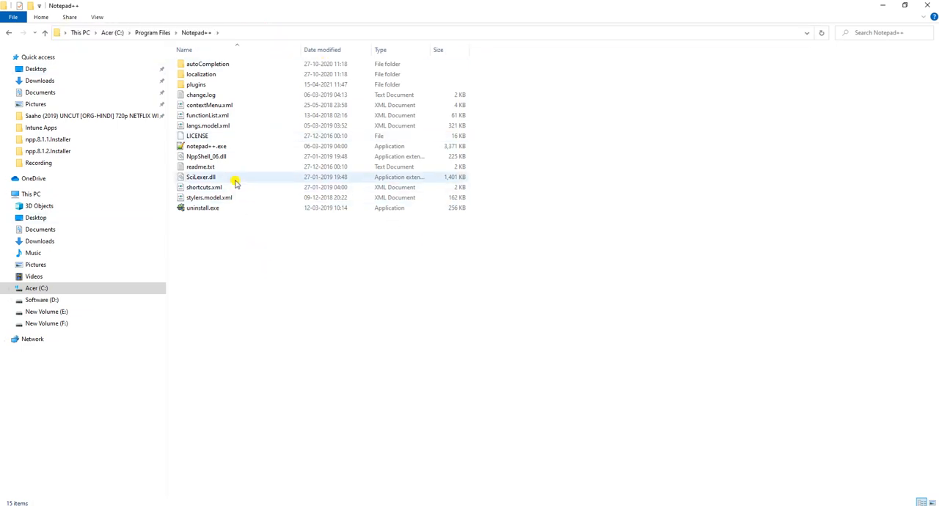
Step: Inspect the notepad++.exe file in the Notepad++ installation folder and return to the app's detection rule
{"action": "left_click", "coordinate": [219, 147]}
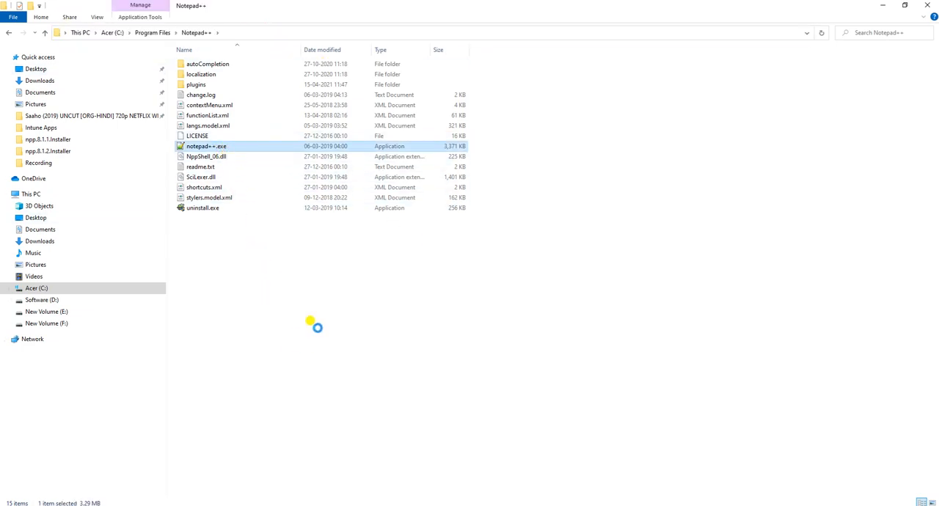
{"action": "right_click", "coordinate": [220, 146]}
{"action": "left_click", "coordinate": [468, 356]}
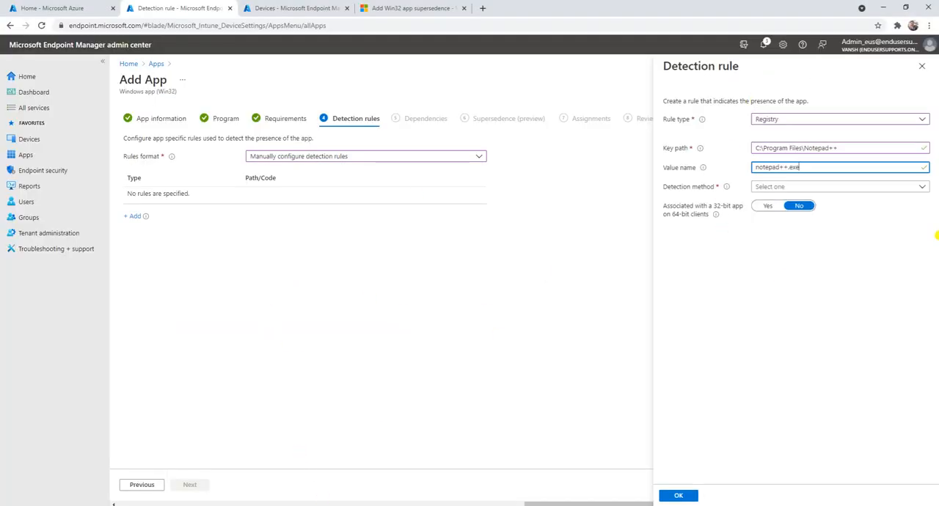
Step: Review the registry rule's key path and value name, and set its detection method to Value exists
{"action": "left_click", "coordinate": [792, 186]}
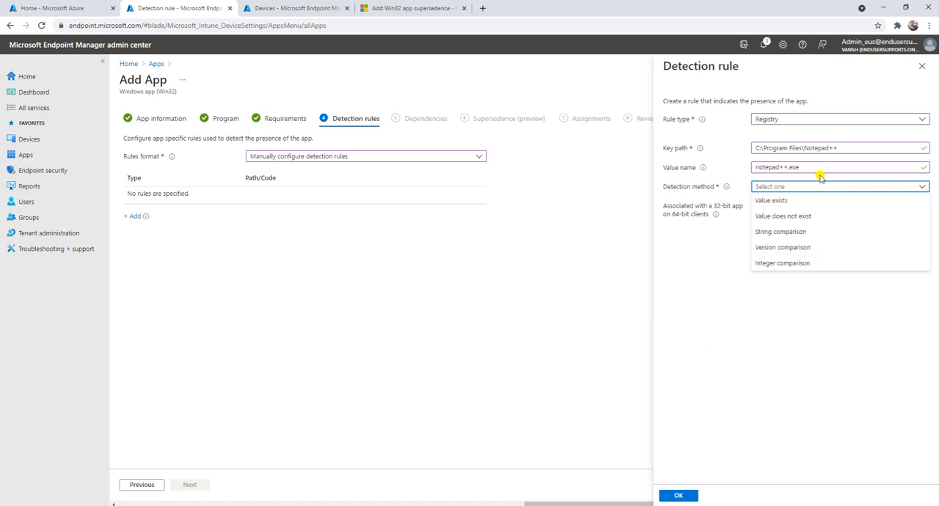
{"action": "left_click", "coordinate": [843, 147]}
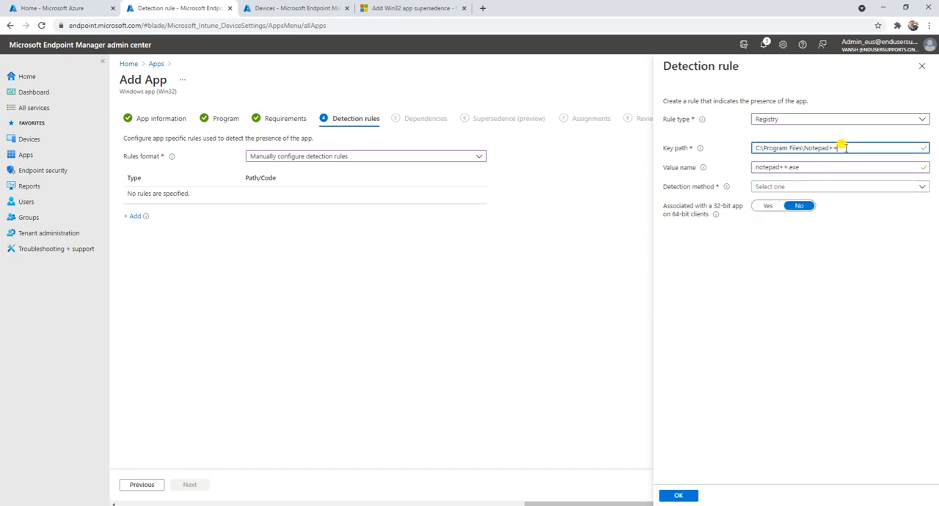
{"action": "left_click", "coordinate": [826, 167]}
{"action": "left_click", "coordinate": [763, 186]}
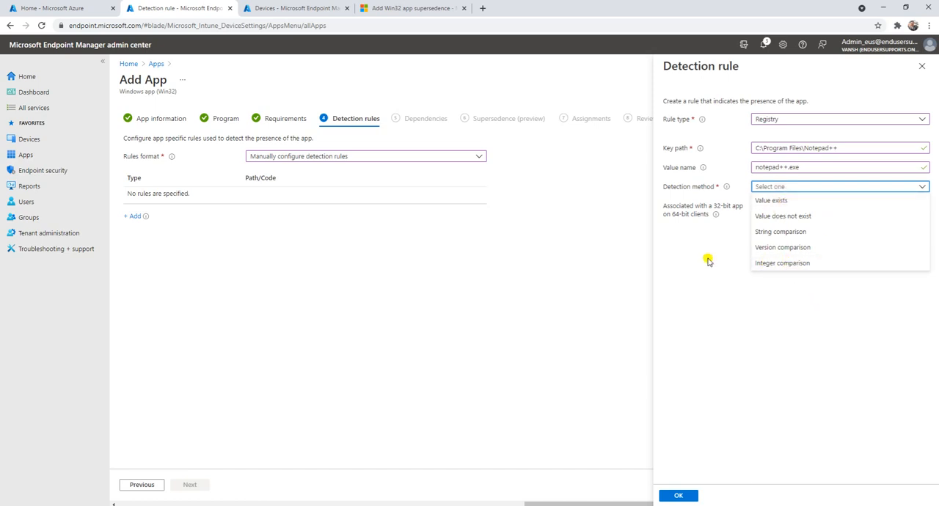
{"action": "left_click", "coordinate": [773, 200]}
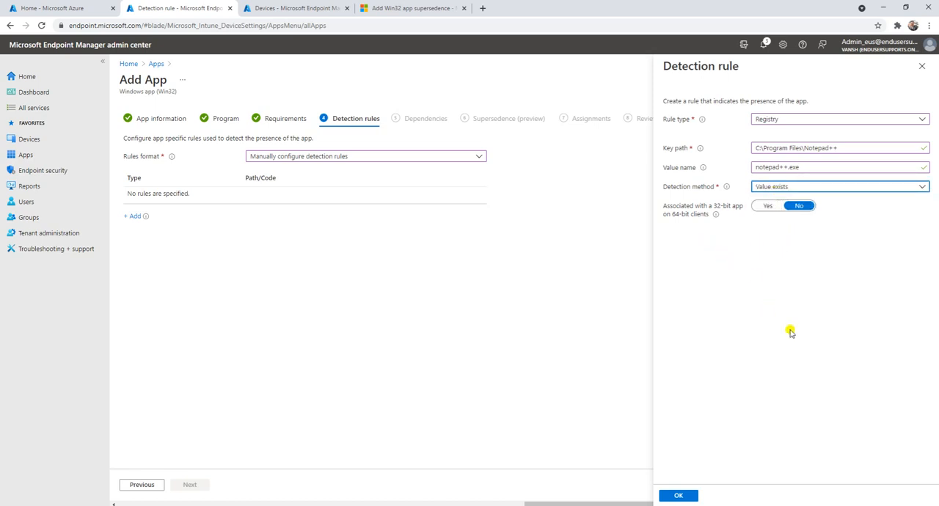
Step: Change the detection rule's type to File
{"action": "left_click", "coordinate": [780, 121]}
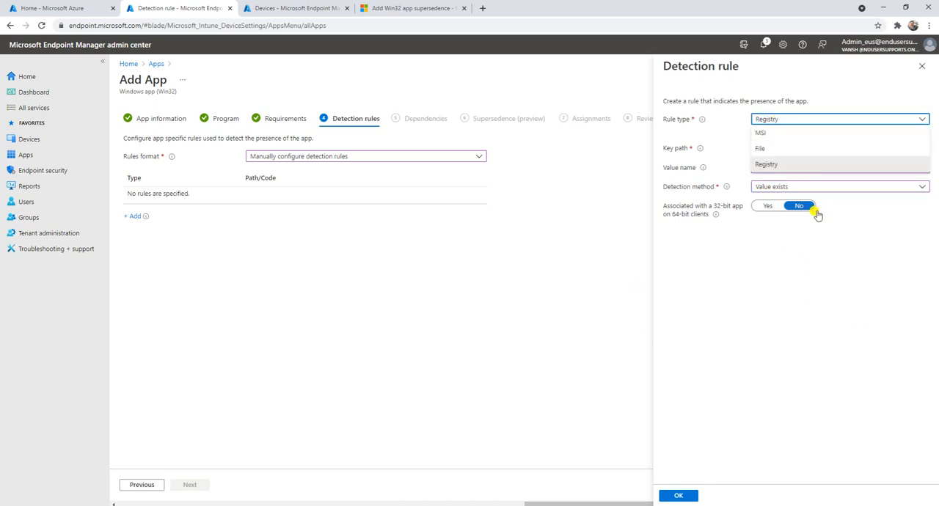
{"action": "left_click", "coordinate": [780, 163]}
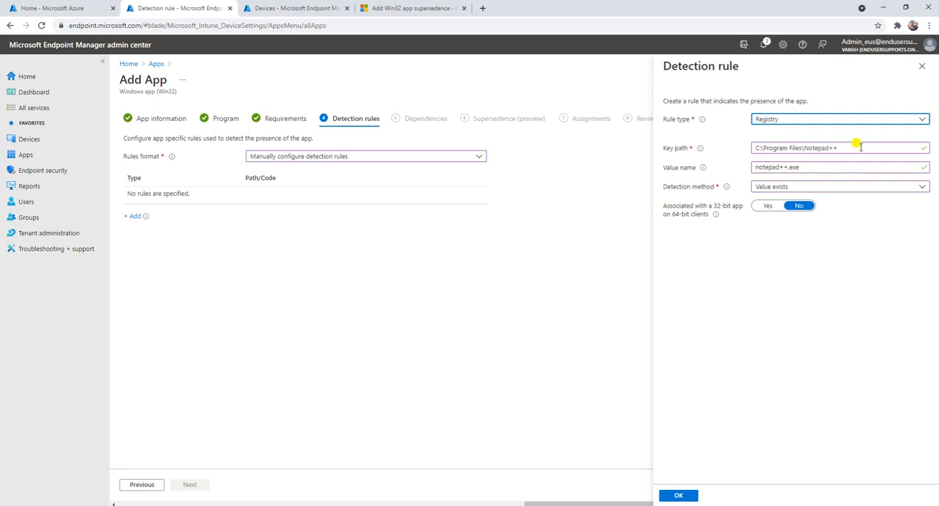
{"action": "left_click_drag", "start_coordinate": [859, 147], "coordinate": [703, 147]}
{"action": "left_click", "coordinate": [872, 251]}
{"action": "double_click", "coordinate": [789, 122]}
{"action": "left_click", "coordinate": [787, 120]}
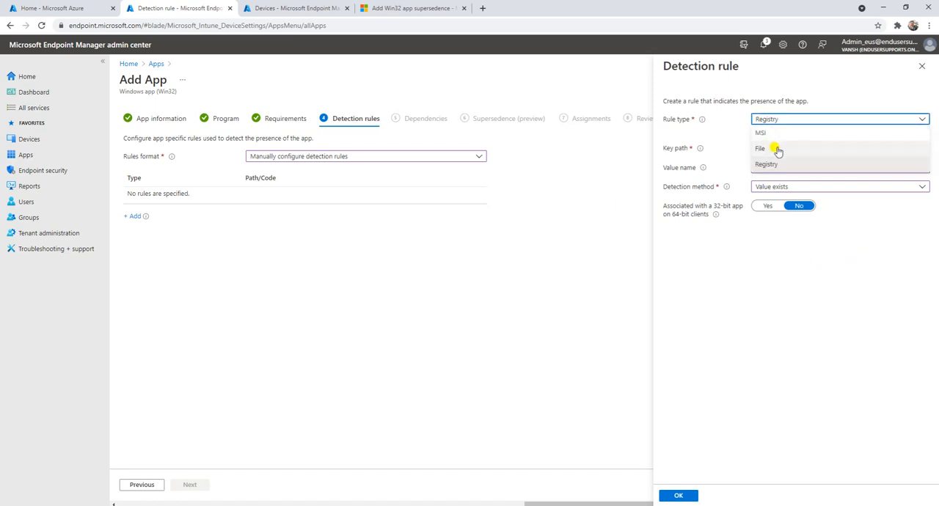
{"action": "left_click", "coordinate": [777, 150]}
Step: Set the file rule's path to C:\Program Files\Notepad++, copied from the Notepad notes
{"action": "left_click", "coordinate": [761, 147]}
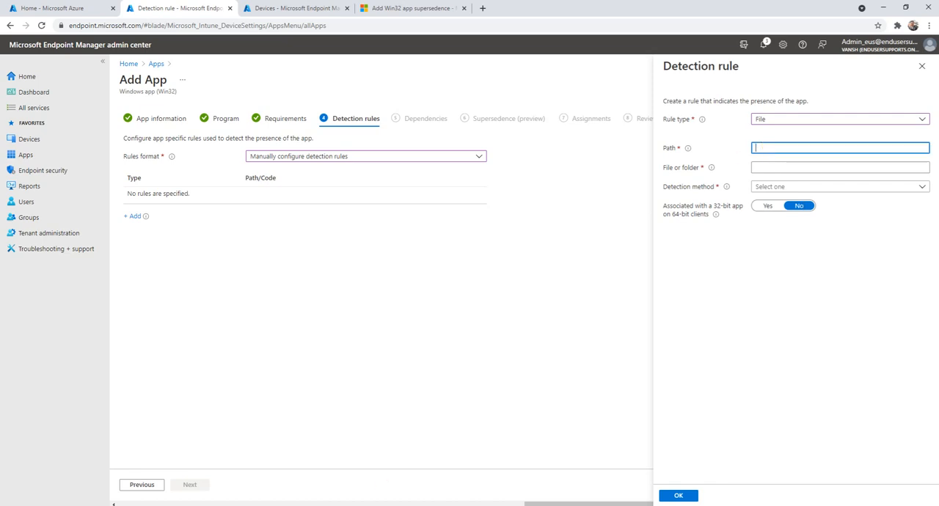
{"action": "key", "text": "alt+Tab"}
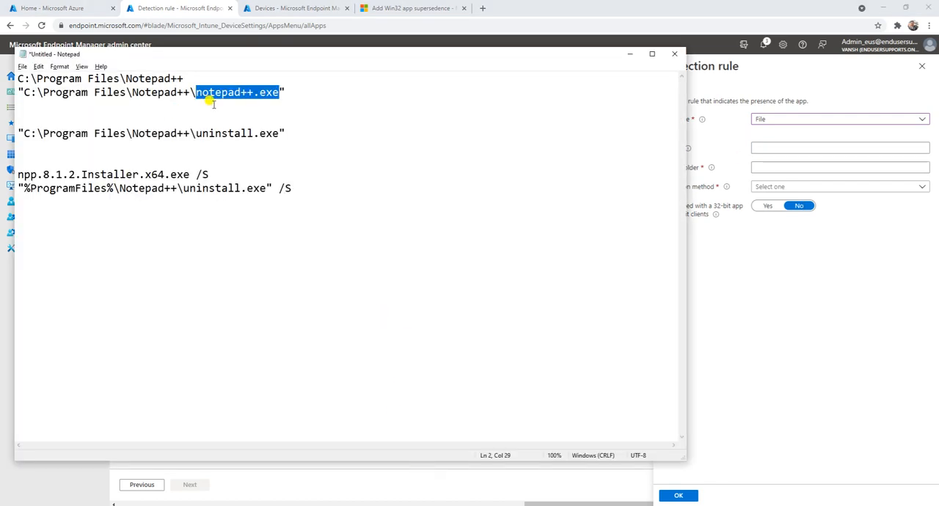
{"action": "left_click_drag", "start_coordinate": [185, 79], "coordinate": [16, 78]}
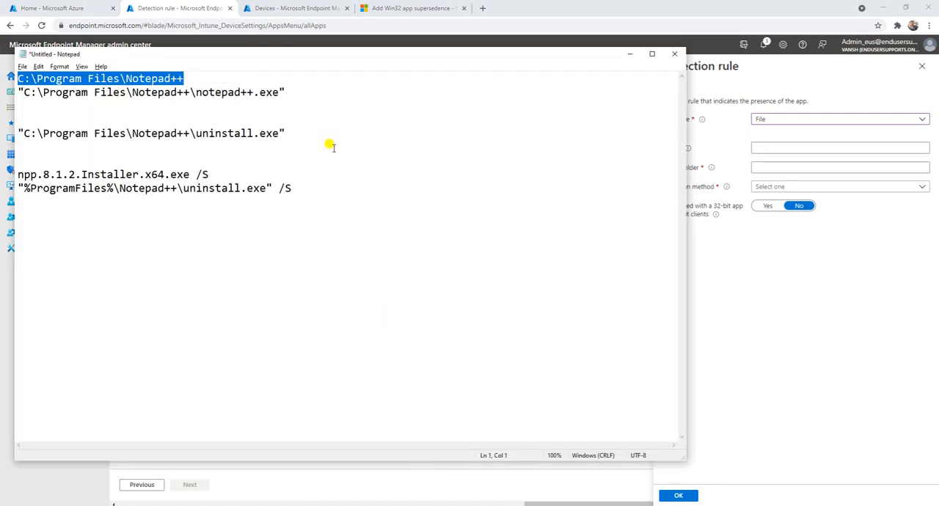
{"action": "key", "text": "ctrl+c"}
{"action": "left_click", "coordinate": [775, 147]}
{"action": "key", "text": "ctrl+v"}
Step: Set the rule's file or folder to notepad++.exe, copied from the Notepad notes
{"action": "key", "text": "alt+Tab"}
{"action": "left_click_drag", "start_coordinate": [280, 93], "coordinate": [195, 91]}
{"action": "left_click", "coordinate": [788, 167]}
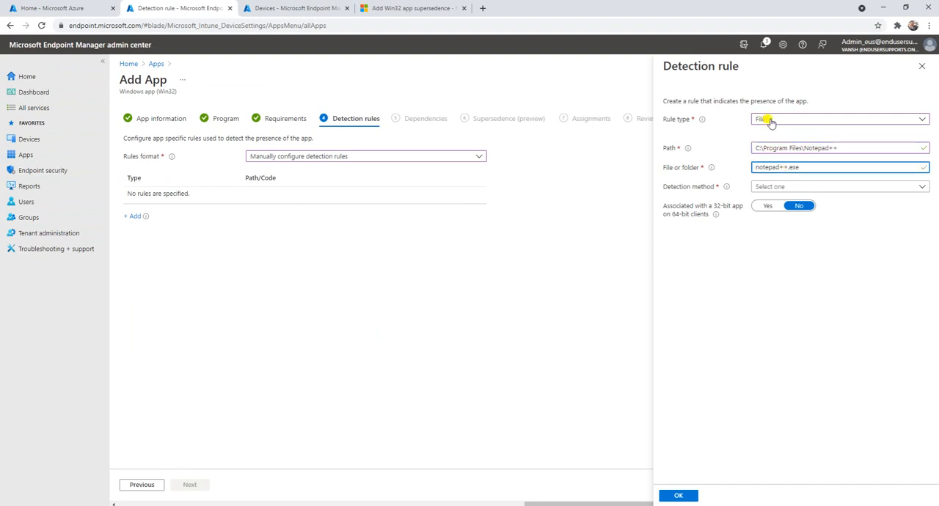
Step: Set the rule's detection method to File or folder exists and save the detection rule
{"action": "left_click", "coordinate": [782, 186]}
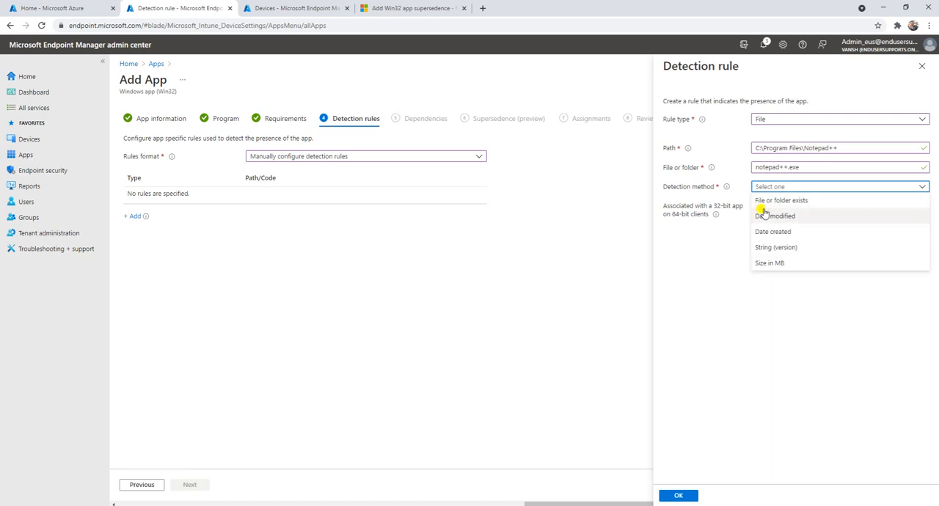
{"action": "left_click", "coordinate": [801, 203]}
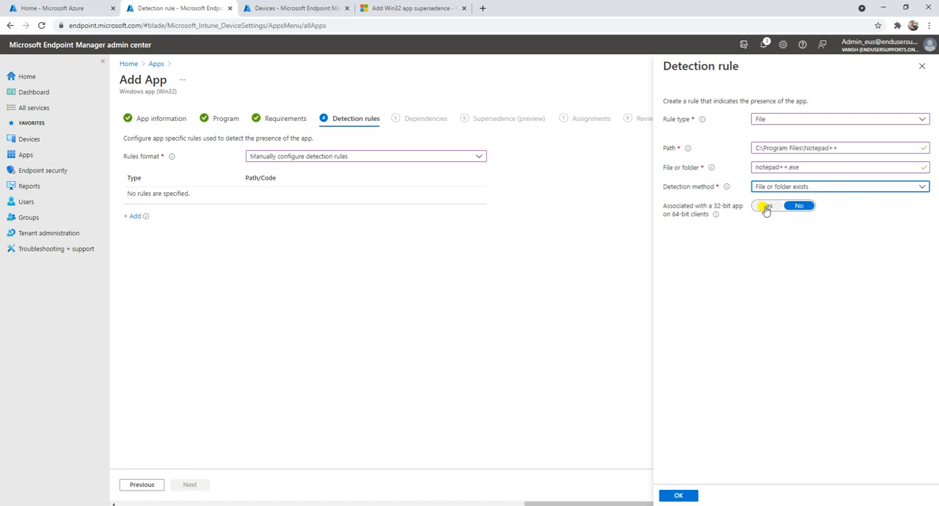
{"action": "mouse_move", "coordinate": [717, 217]}
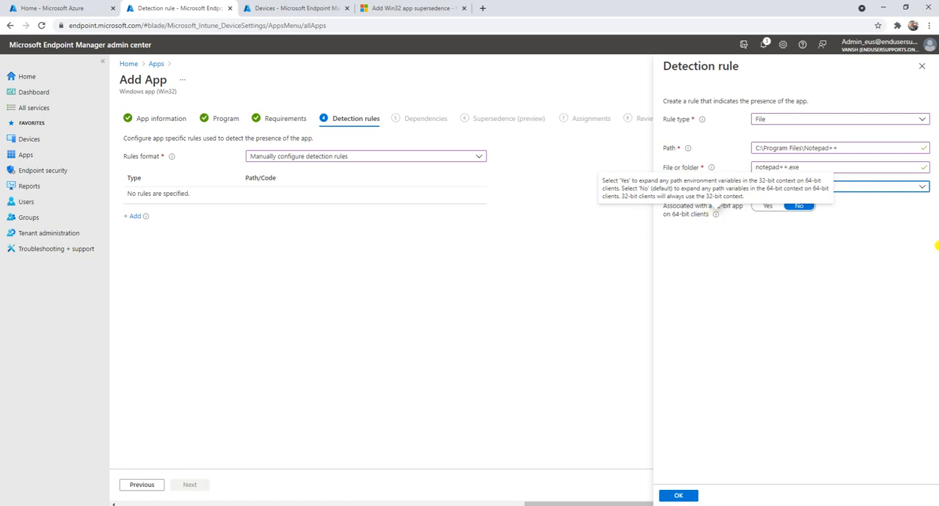
{"action": "left_click", "coordinate": [681, 498]}
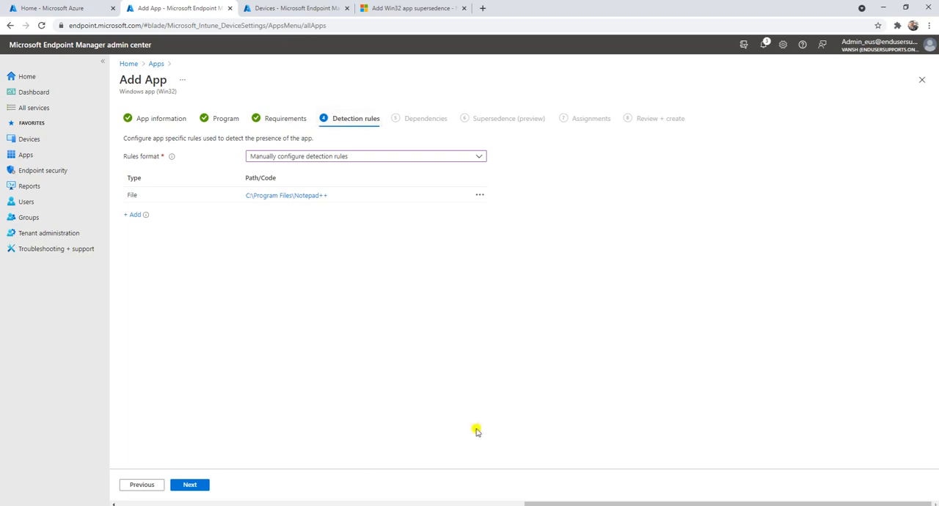
Step: Continue to Supersedence without adding dependencies, and add npp.8.1.1.Installer.x64.exe as the app to supersede
{"action": "left_click", "coordinate": [195, 487]}
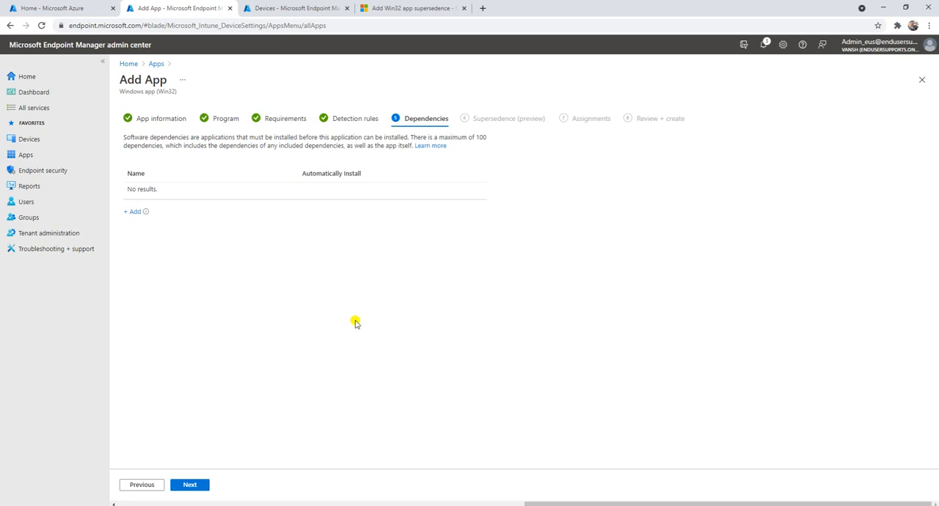
{"action": "left_click", "coordinate": [193, 485]}
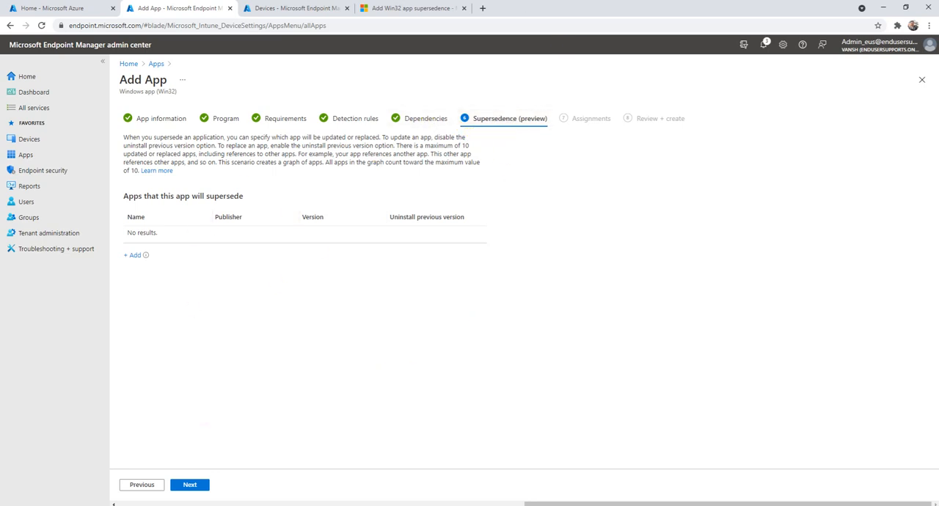
{"action": "left_click", "coordinate": [135, 257]}
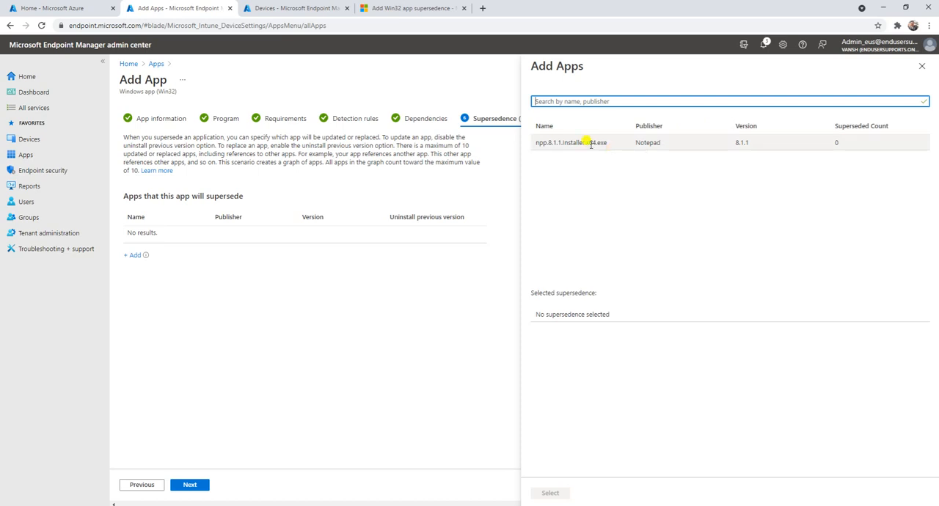
{"action": "left_click_drag", "start_coordinate": [608, 143], "coordinate": [544, 152]}
{"action": "left_click", "coordinate": [545, 152]}
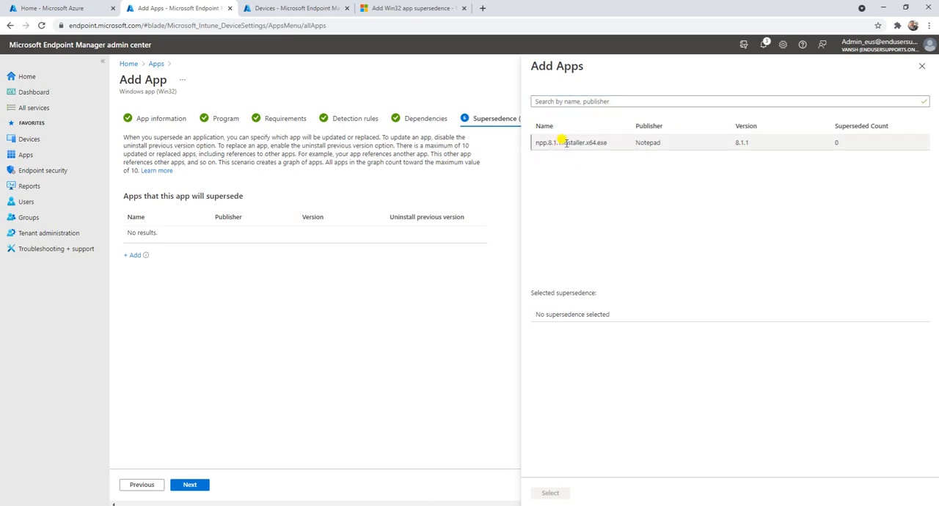
{"action": "left_click", "coordinate": [566, 142]}
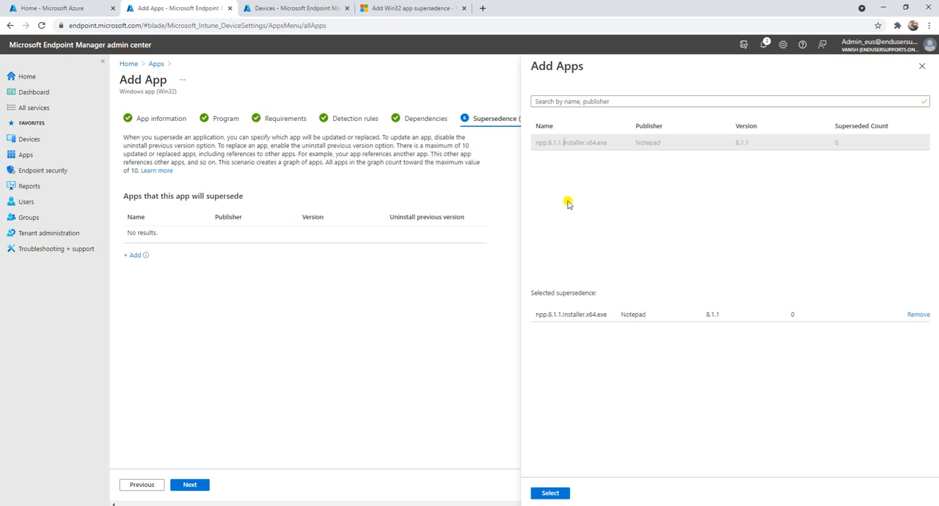
{"action": "left_click", "coordinate": [561, 496]}
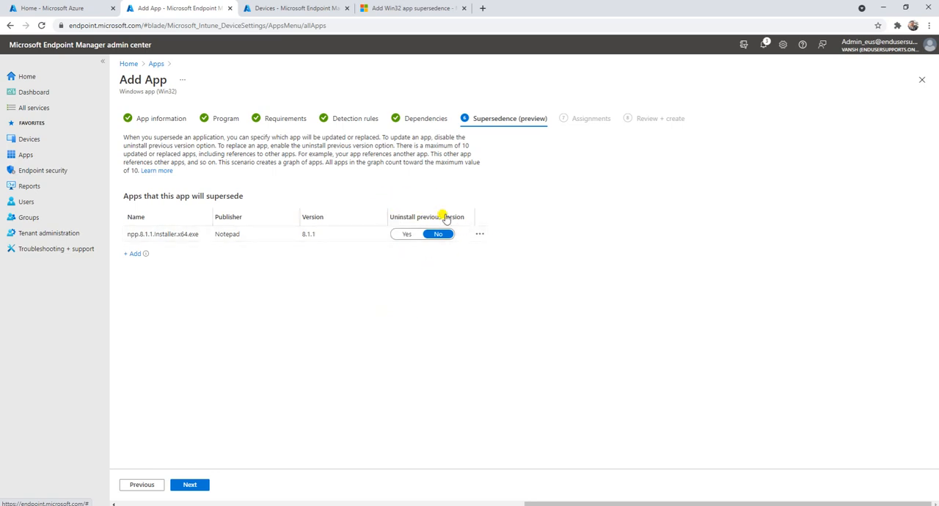
Step: Enable uninstalling the previous version for the superseded 8.1.1 app and continue to Assignments
{"action": "left_click", "coordinate": [405, 234]}
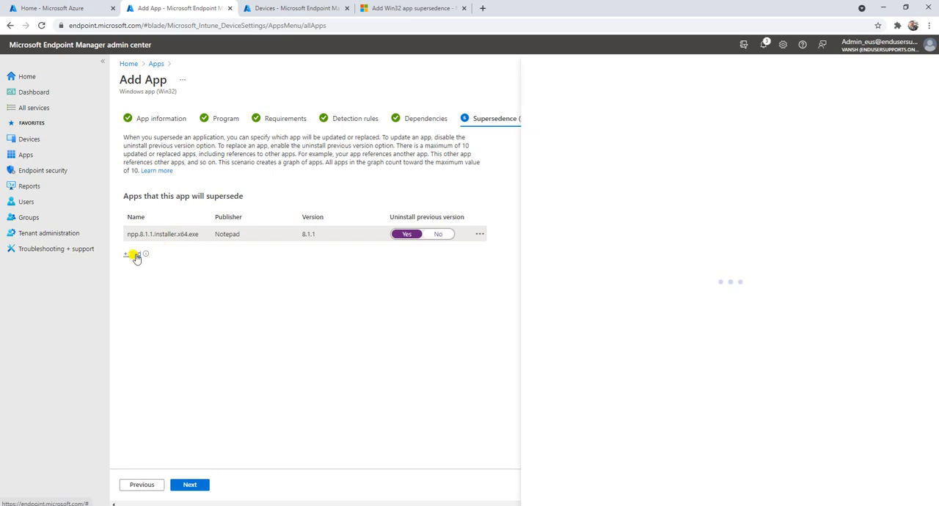
{"action": "left_click", "coordinate": [135, 253]}
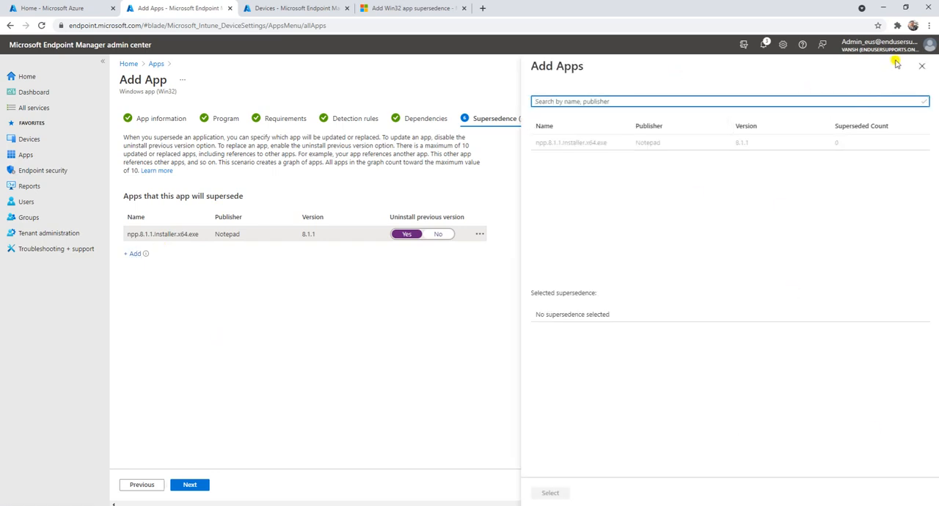
{"action": "left_click", "coordinate": [922, 65]}
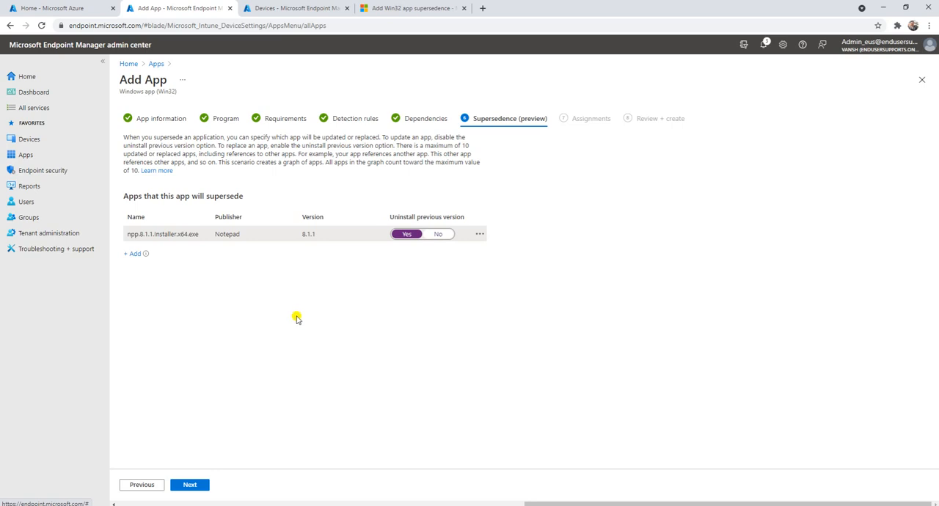
{"action": "left_click", "coordinate": [195, 484]}
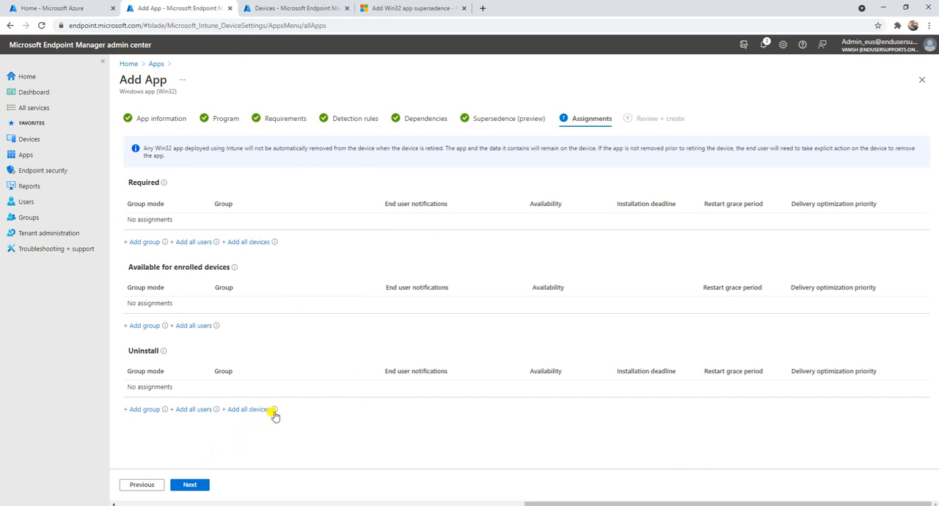
Step: Open the Notepad_8.1.2 group in the other admin center tab and check its overview and members
{"action": "mouse_move", "coordinate": [275, 411]}
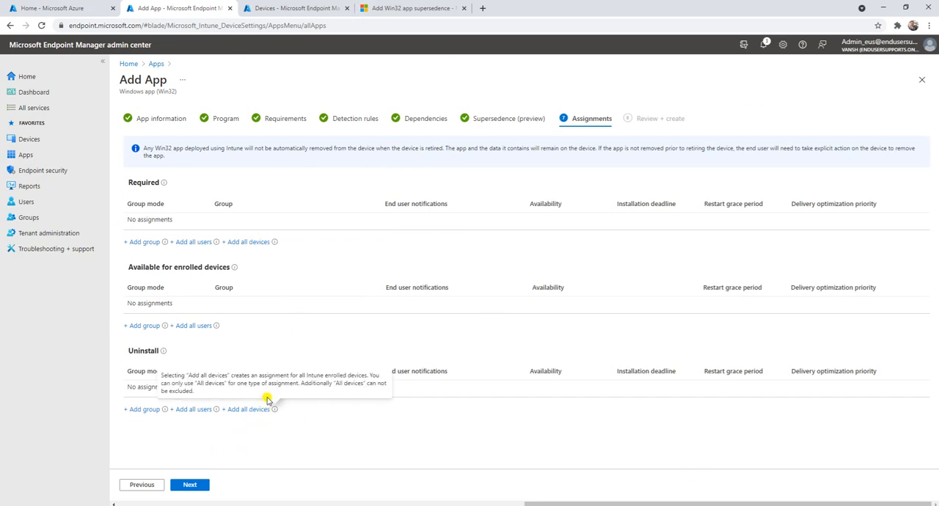
{"action": "left_click", "coordinate": [270, 8]}
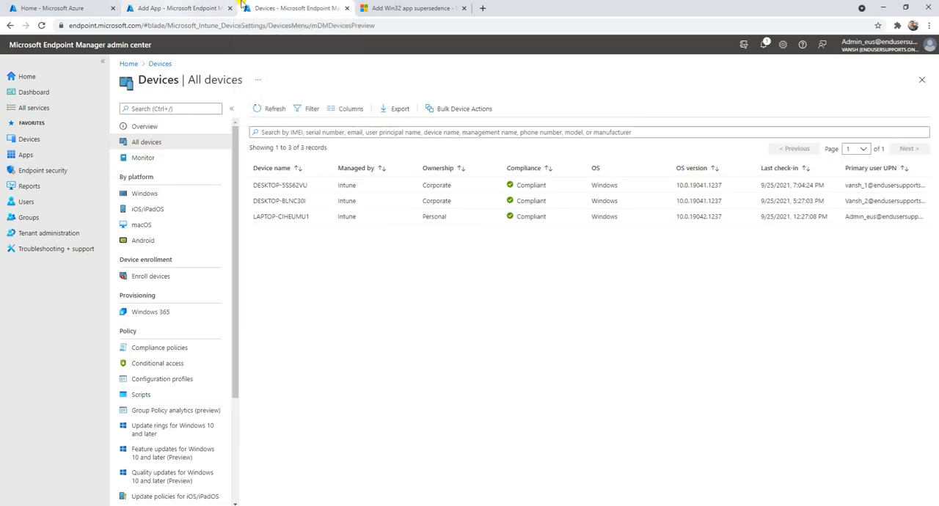
{"action": "left_click", "coordinate": [33, 217]}
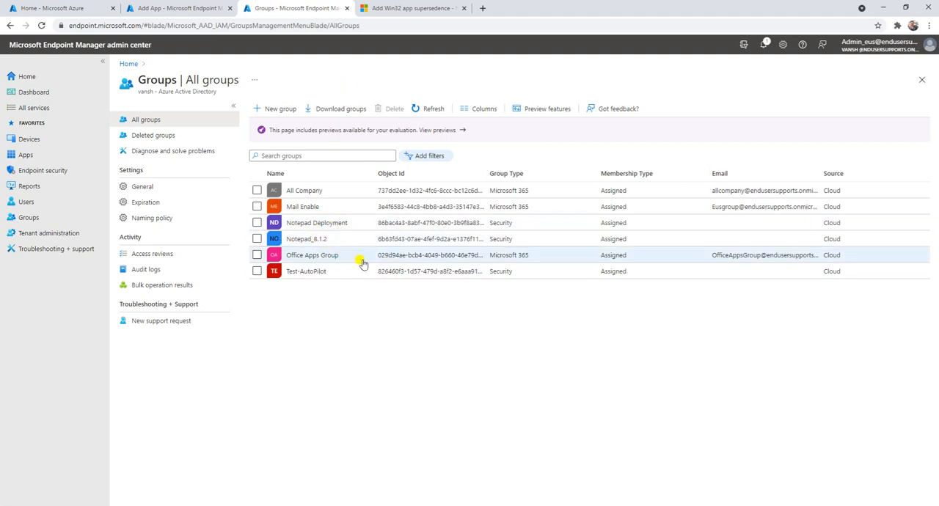
{"action": "left_click", "coordinate": [308, 241]}
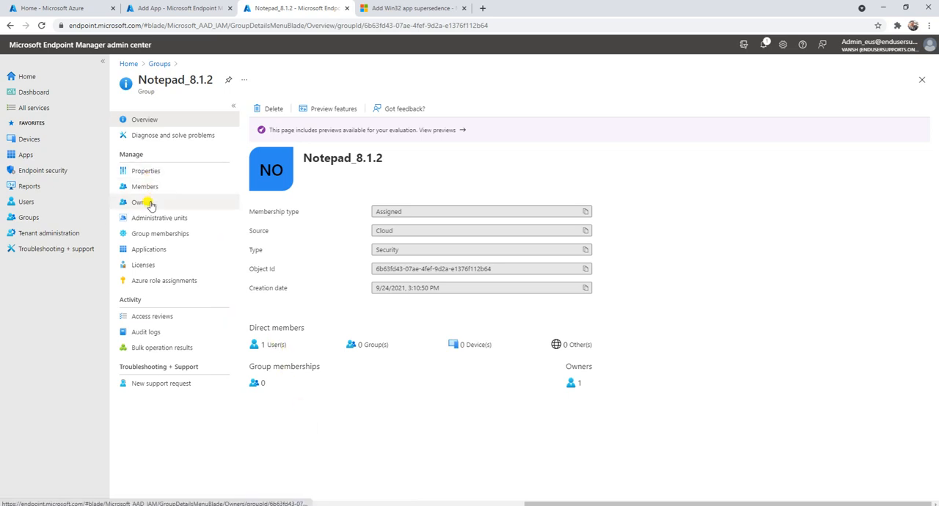
{"action": "left_click_drag", "start_coordinate": [303, 158], "coordinate": [381, 167]}
{"action": "left_click", "coordinate": [389, 168]}
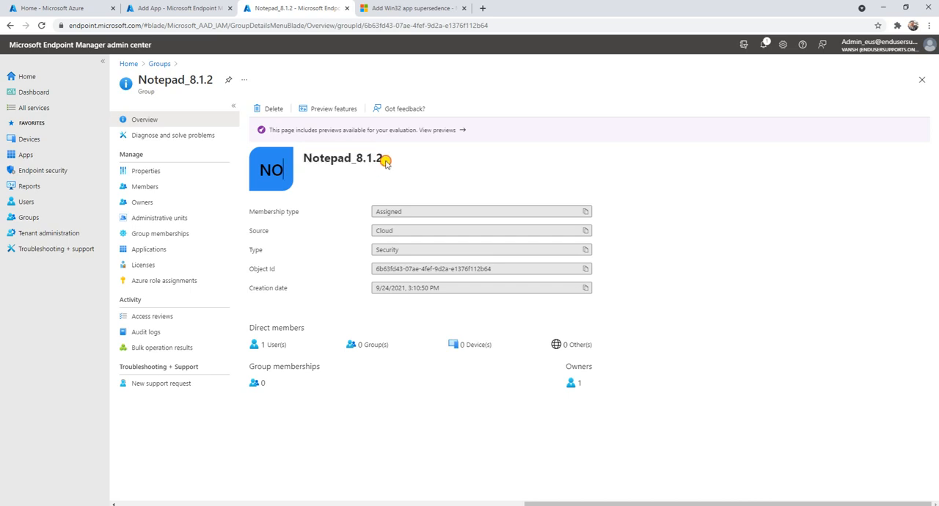
{"action": "double_click", "coordinate": [380, 155]}
{"action": "left_click", "coordinate": [342, 235]}
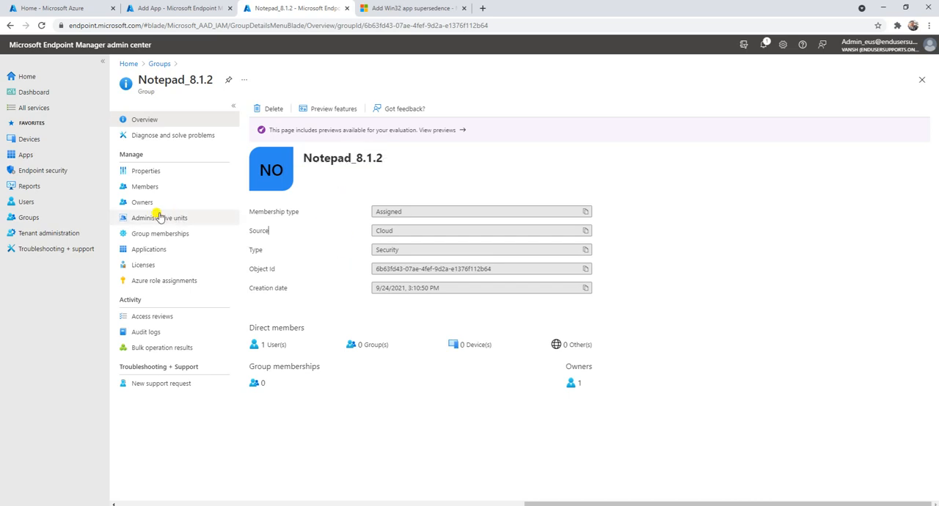
{"action": "left_click", "coordinate": [140, 186]}
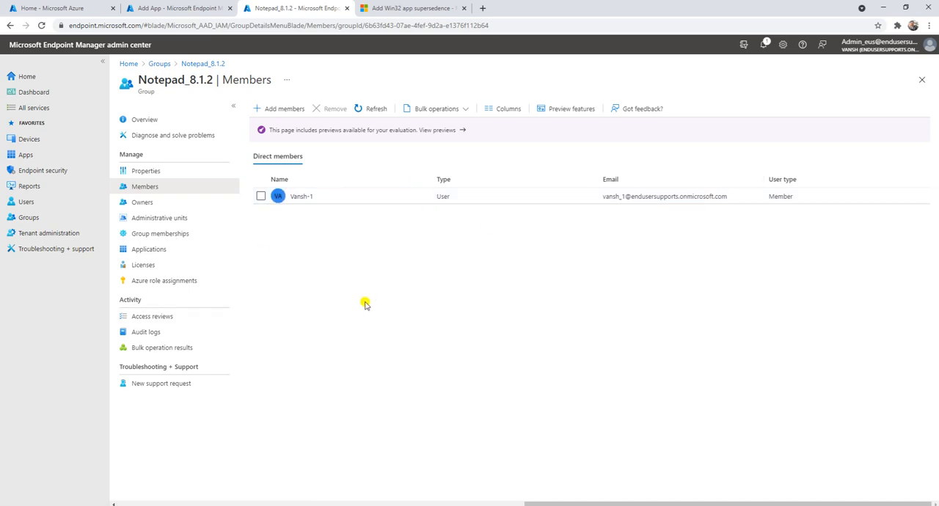
Step: Return to the Add App wizard and assign the Notepad_8.1.2 group under Available for enrolled devices
{"action": "left_click", "coordinate": [187, 8]}
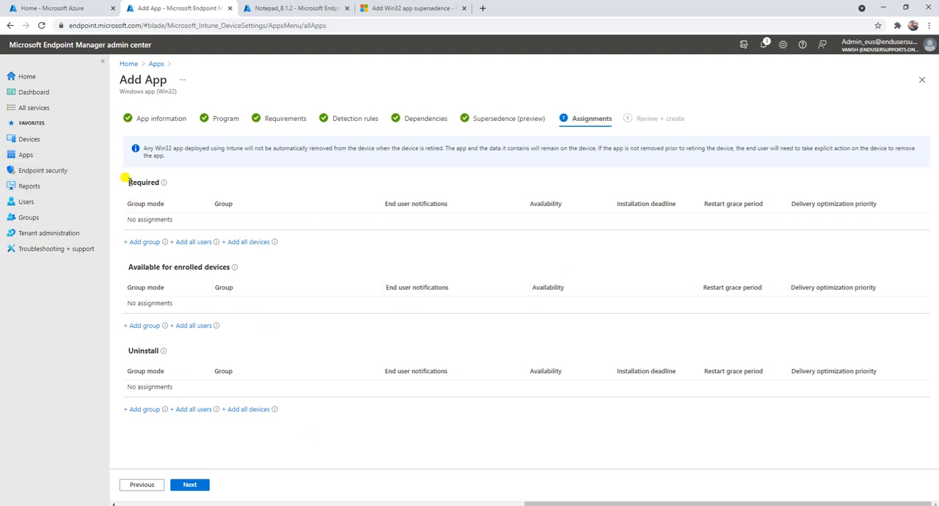
{"action": "mouse_move", "coordinate": [164, 184]}
{"action": "left_click", "coordinate": [143, 326]}
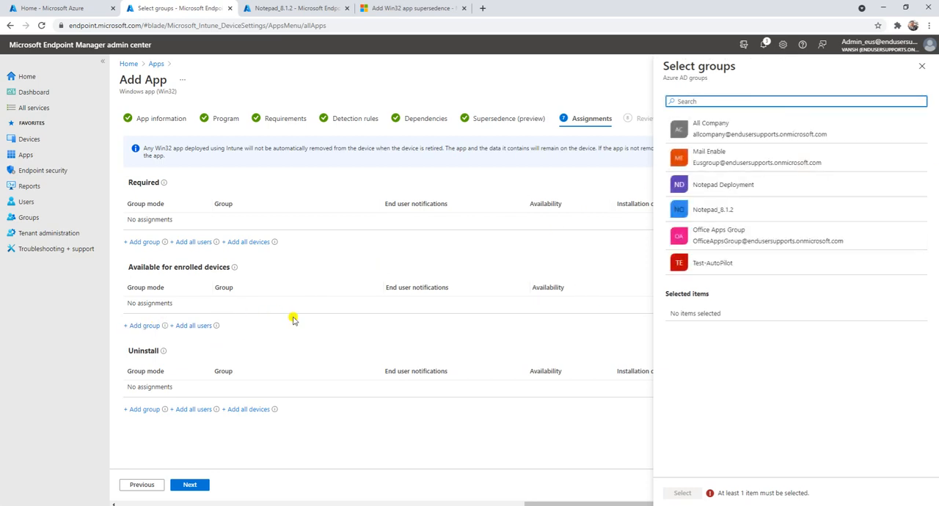
{"action": "left_click", "coordinate": [761, 210]}
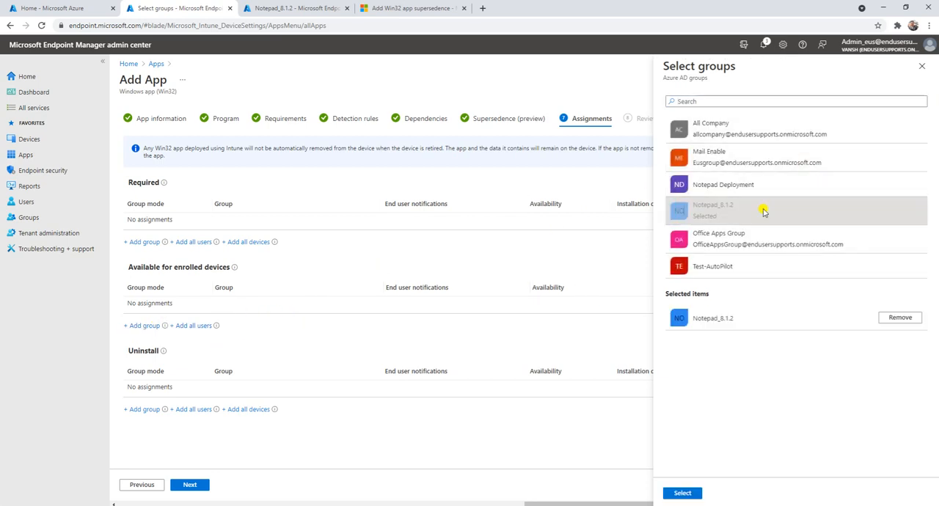
{"action": "left_click", "coordinate": [683, 494]}
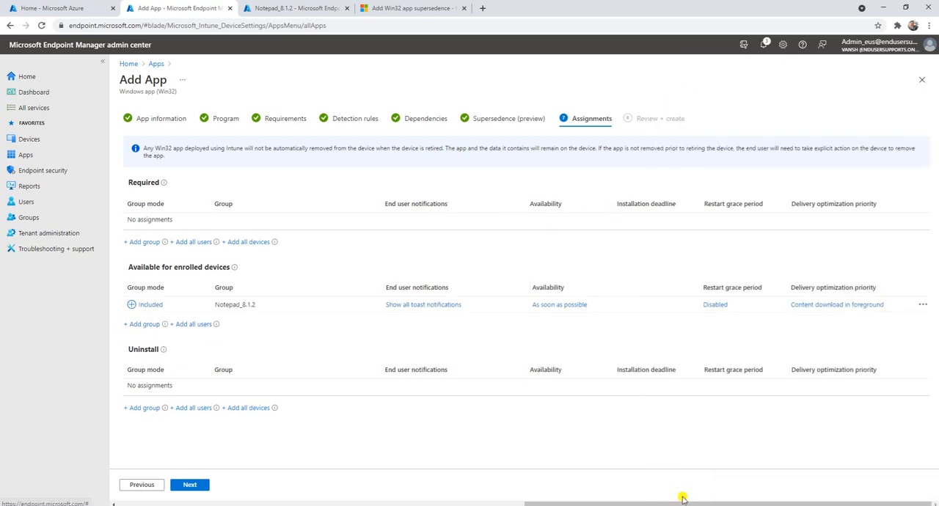
Step: Review the app summary, recheck the assignments, and create the npp.8.1.2.Installer.x64.exe app
{"action": "left_click", "coordinate": [190, 485]}
{"action": "scroll", "coordinate": [462, 344], "scroll_direction": "down", "scroll_amount": 4}
{"action": "scroll", "coordinate": [461, 345], "scroll_direction": "down", "scroll_amount": 2}
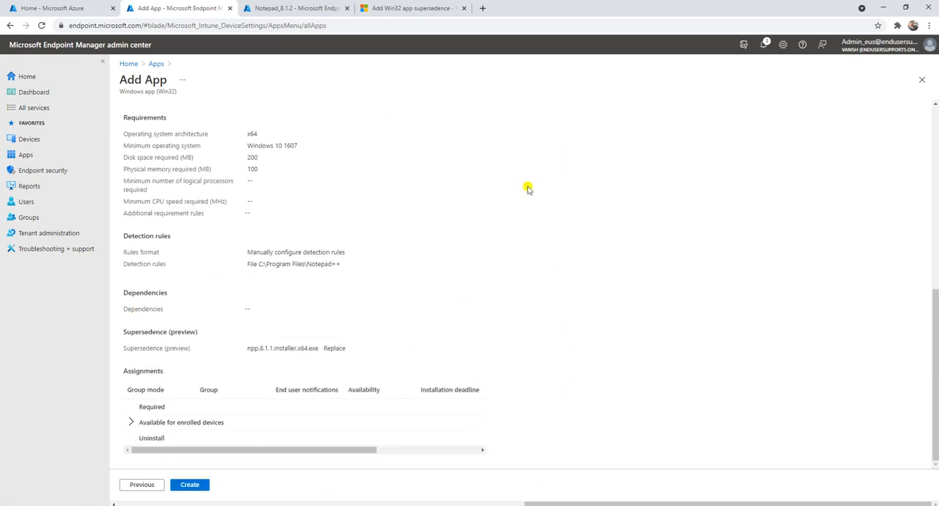
{"action": "scroll", "coordinate": [430, 374], "scroll_direction": "up", "scroll_amount": 10}
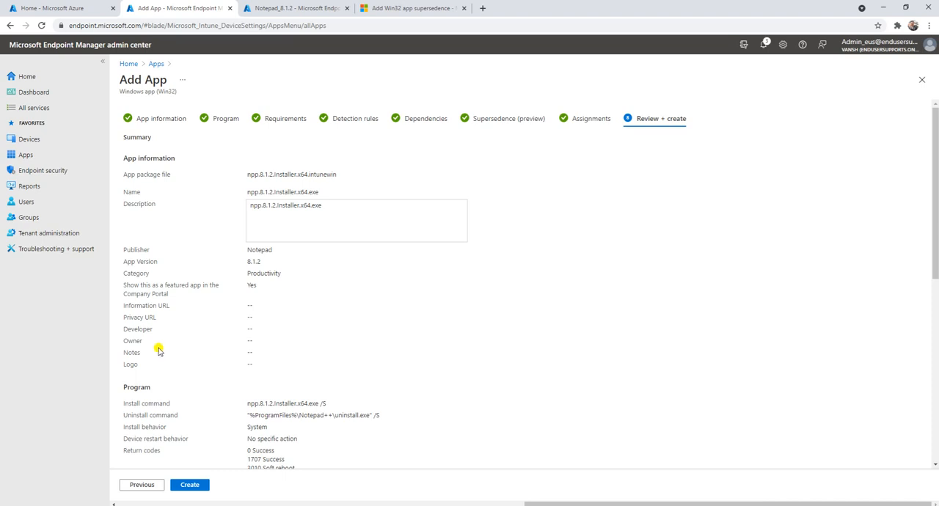
{"action": "left_click", "coordinate": [140, 486]}
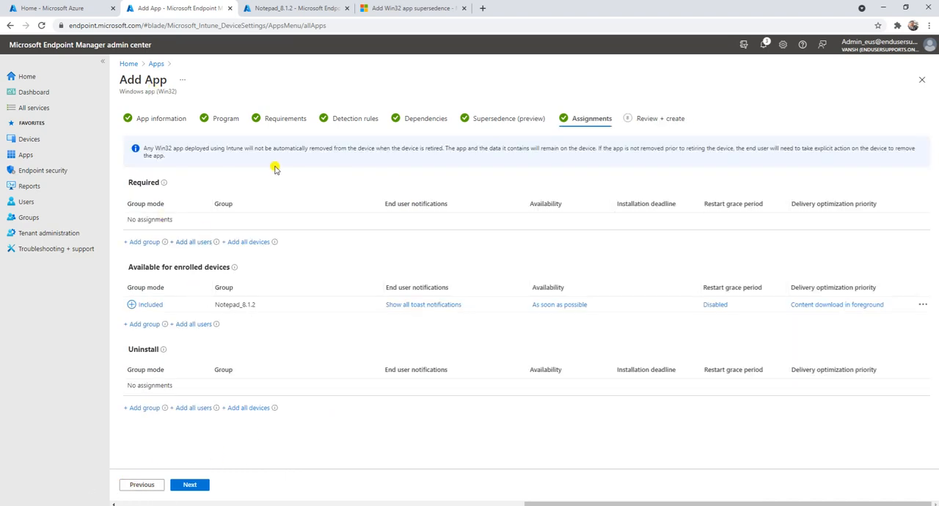
{"action": "left_click", "coordinate": [195, 489]}
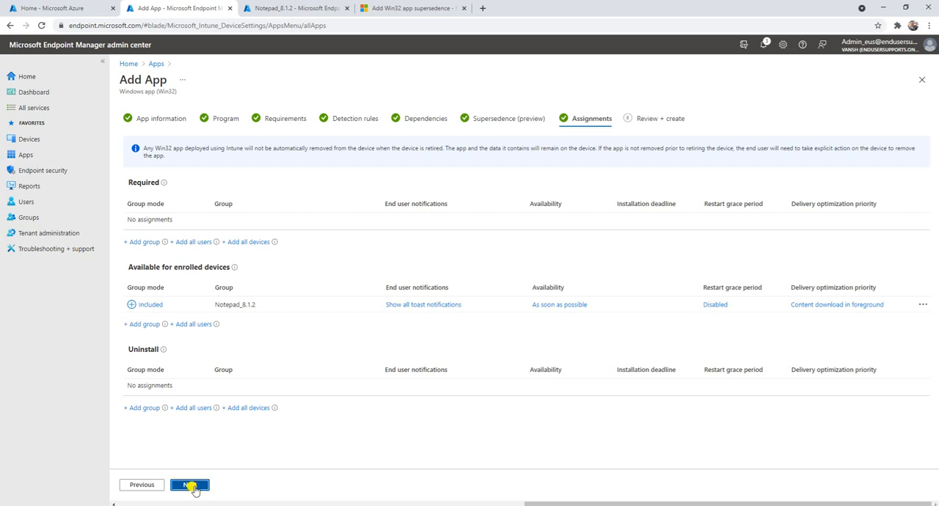
{"action": "left_click", "coordinate": [195, 490]}
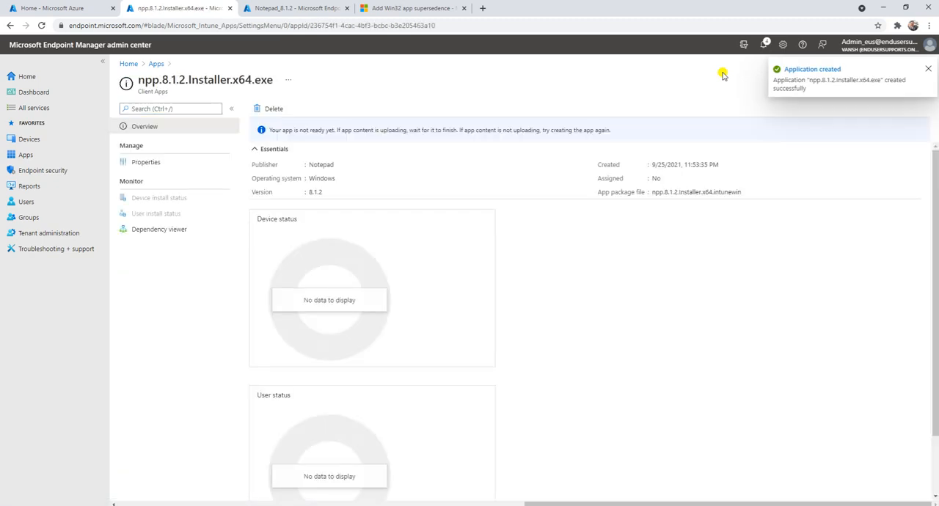
Step: Check the notifications for the upload progress of npp.8.1.2.Installer.x64.exe and close them
{"action": "left_click", "coordinate": [763, 45]}
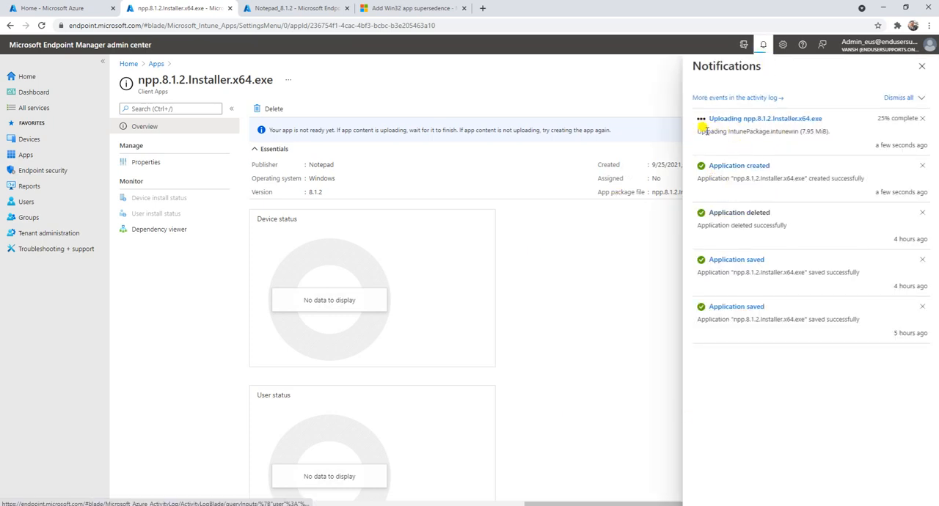
{"action": "left_click_drag", "start_coordinate": [700, 129], "coordinate": [834, 131]}
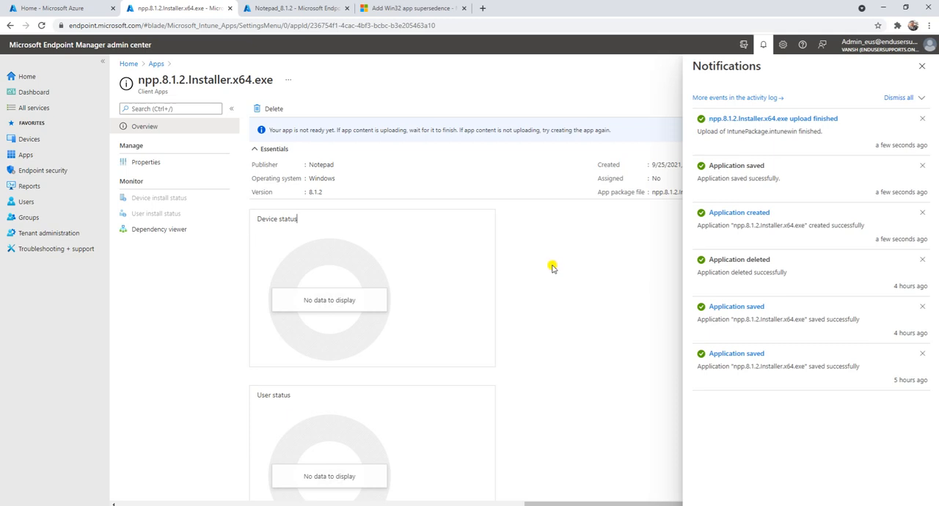
{"action": "left_click", "coordinate": [922, 66]}
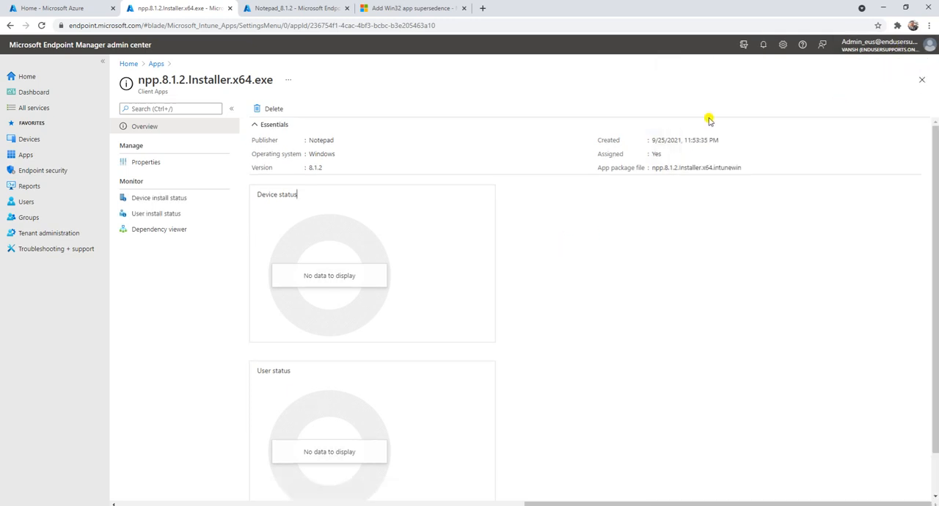
Step: Review the new app's properties from app information through assignments, and return to its overview
{"action": "left_click", "coordinate": [167, 160]}
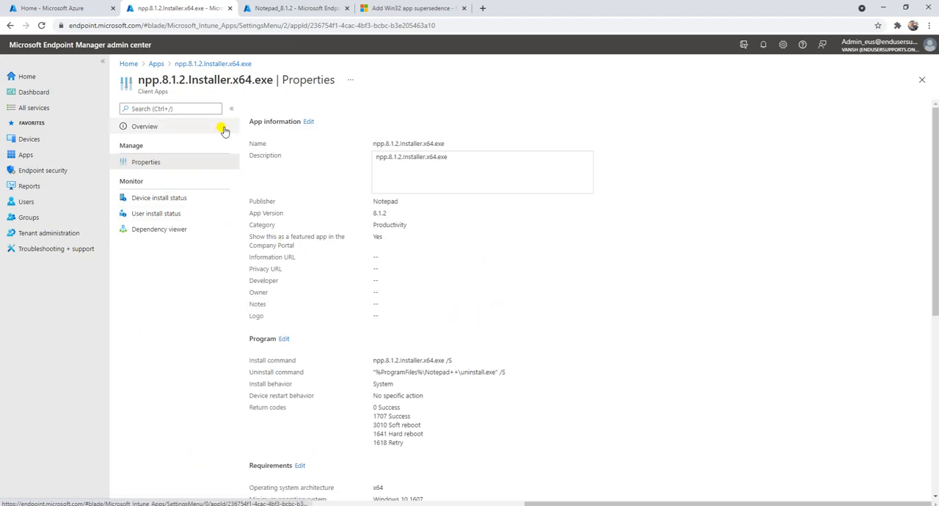
{"action": "scroll", "coordinate": [505, 190], "scroll_direction": "down", "scroll_amount": 5}
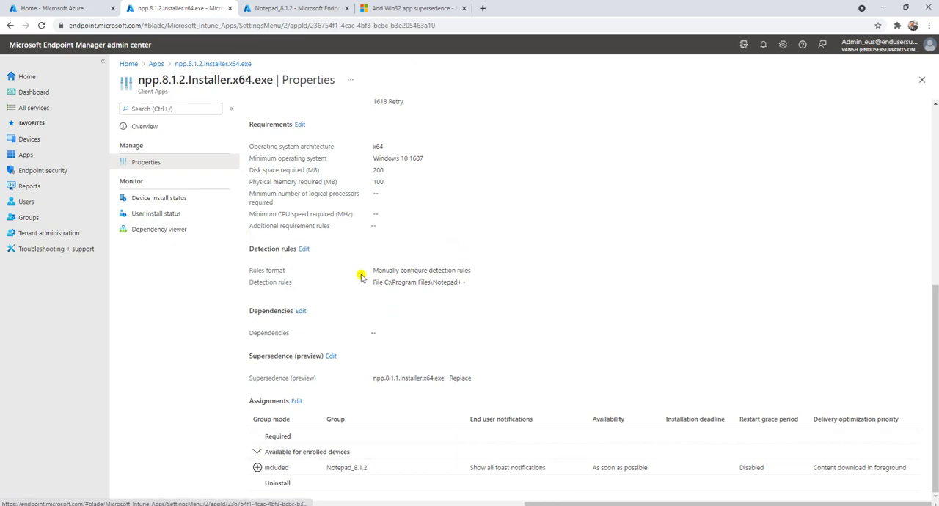
{"action": "scroll", "coordinate": [415, 112], "scroll_direction": "up", "scroll_amount": 3}
{"action": "scroll", "coordinate": [318, 308], "scroll_direction": "down", "scroll_amount": 1}
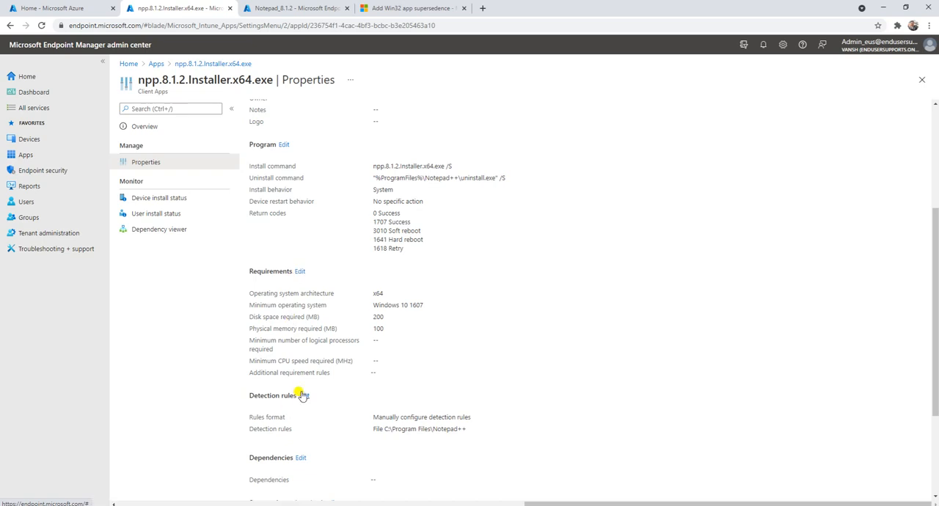
{"action": "scroll", "coordinate": [324, 402], "scroll_direction": "down", "scroll_amount": 2}
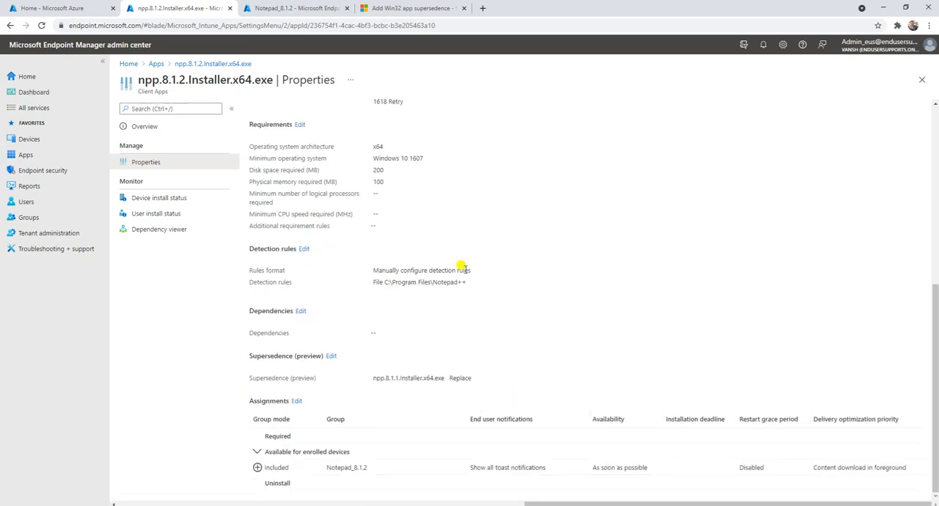
{"action": "scroll", "coordinate": [377, 266], "scroll_direction": "up", "scroll_amount": 6}
{"action": "left_click", "coordinate": [196, 64]}
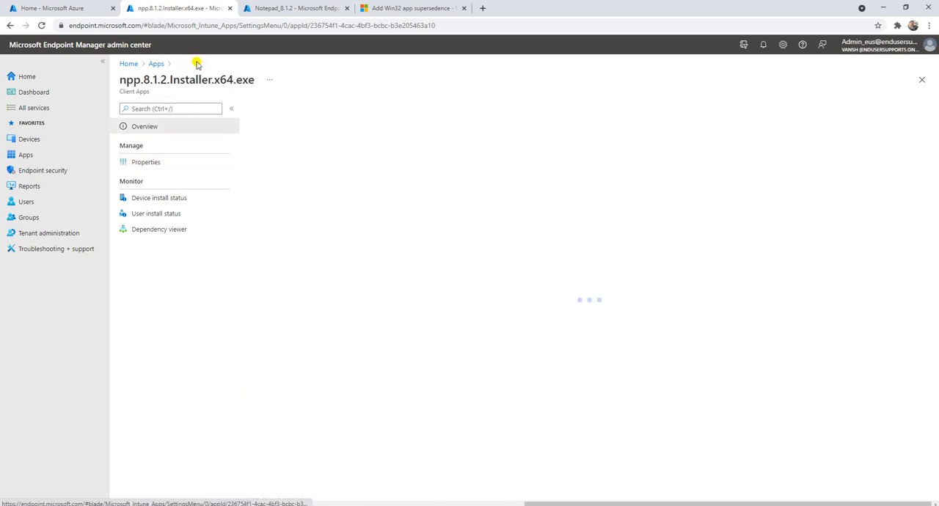
Step: Reopen npp.8.1.2.Installer.x64.exe from the list of all apps and check its install status, supersedence and group assignment
{"action": "left_click", "coordinate": [155, 64]}
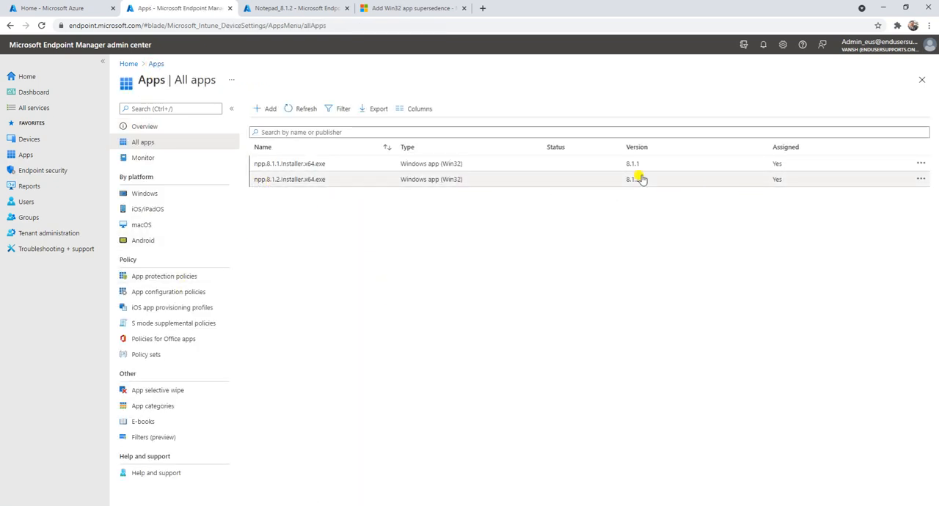
{"action": "left_click", "coordinate": [353, 179]}
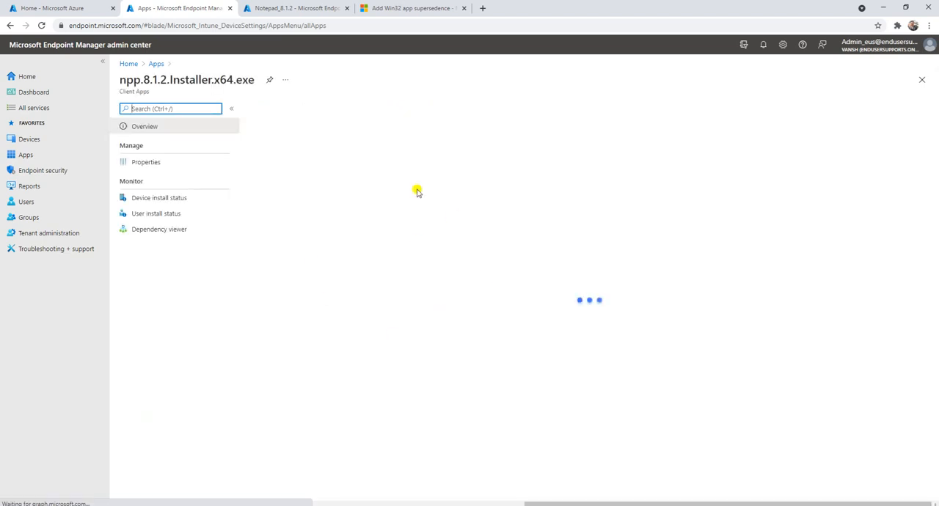
{"action": "scroll", "coordinate": [514, 301], "scroll_direction": "down", "scroll_amount": 1}
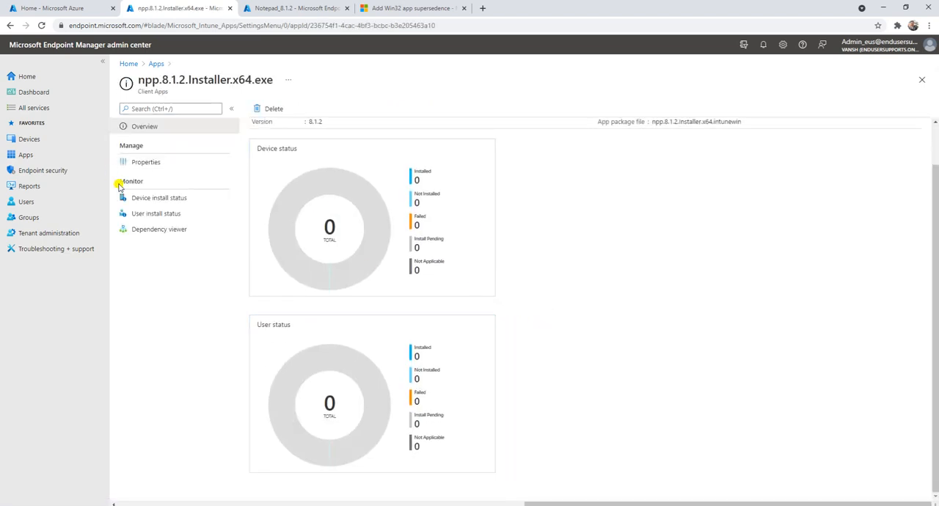
{"action": "left_click", "coordinate": [146, 163]}
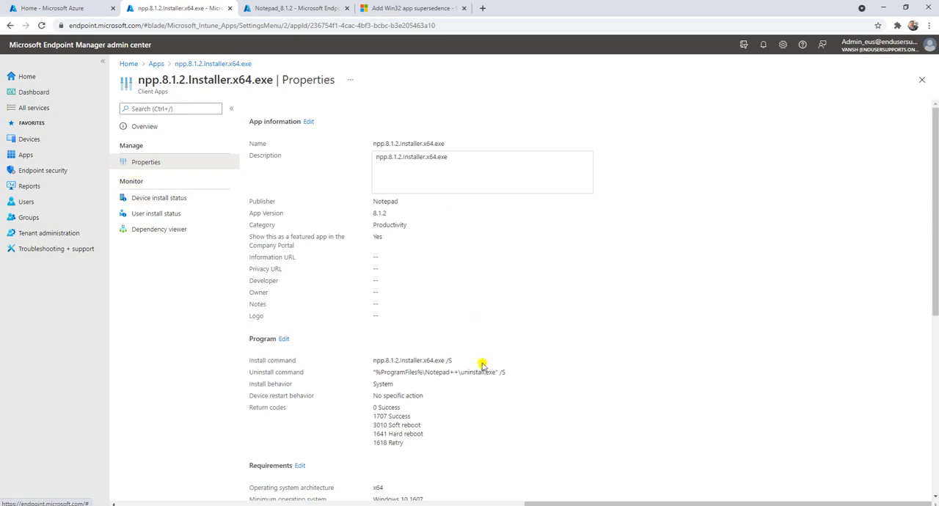
{"action": "scroll", "coordinate": [475, 324], "scroll_direction": "down", "scroll_amount": 4}
{"action": "scroll", "coordinate": [545, 384], "scroll_direction": "down", "scroll_amount": 1}
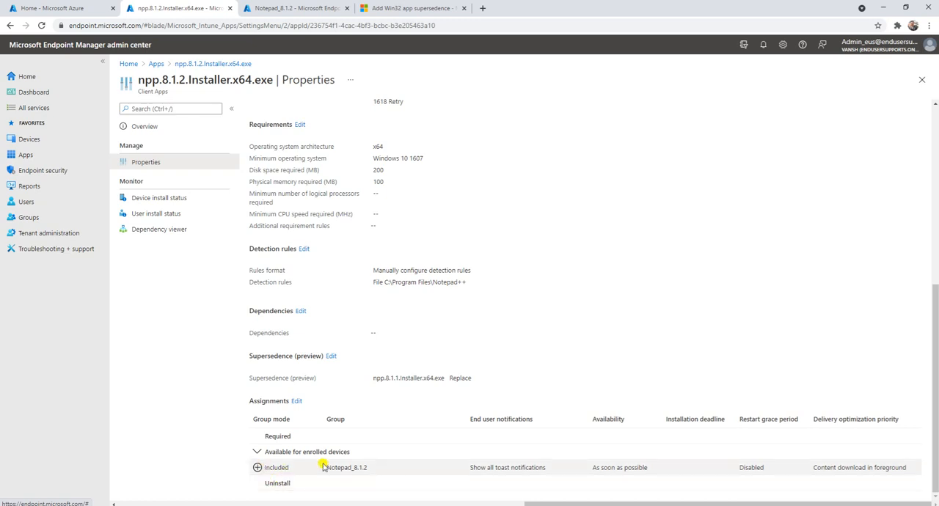
{"action": "left_click_drag", "start_coordinate": [328, 470], "coordinate": [682, 482]}
{"action": "left_click", "coordinate": [606, 347]}
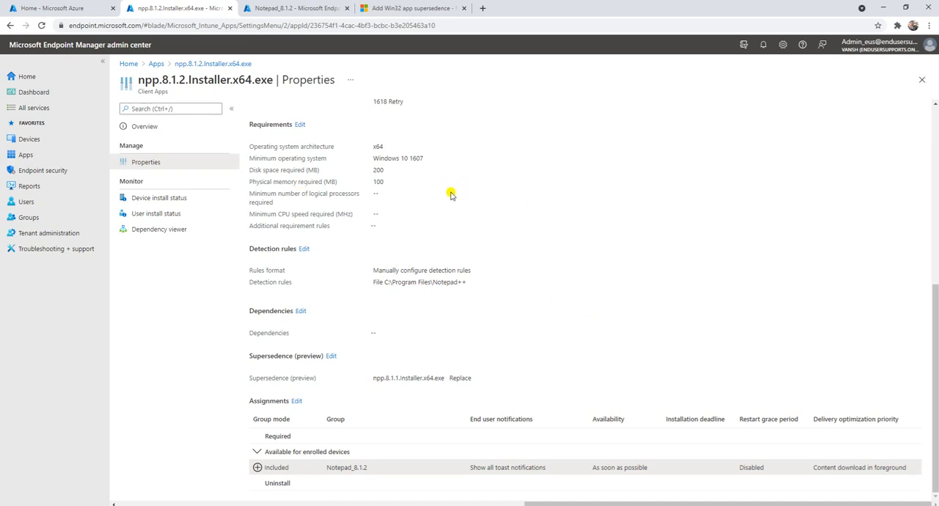
{"action": "left_click", "coordinate": [210, 64]}
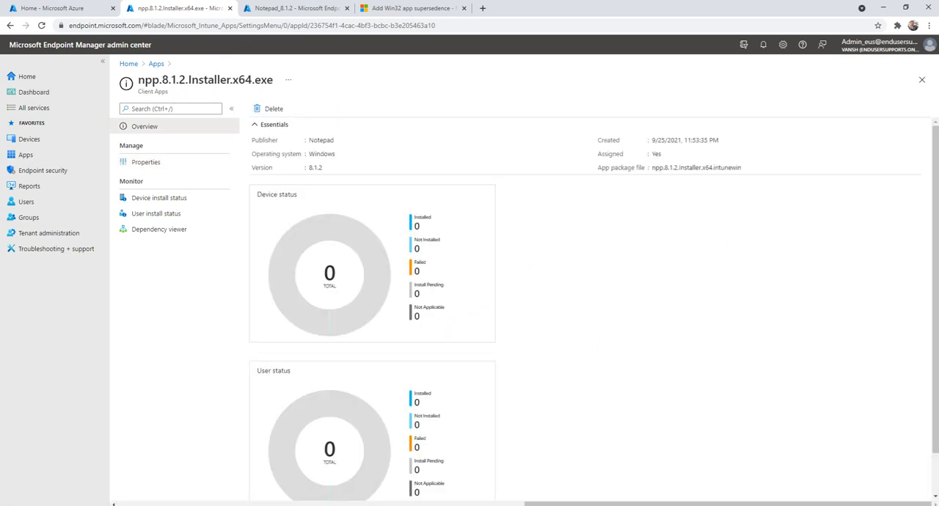
Step: Switch to the Test-1 virtual machine in VMware Workstation and open the npp.8.1.1.Installer.x64.exe details from Company Portal's app list
{"action": "mouse_move", "coordinate": [376, 505]}
{"action": "left_click", "coordinate": [374, 470]}
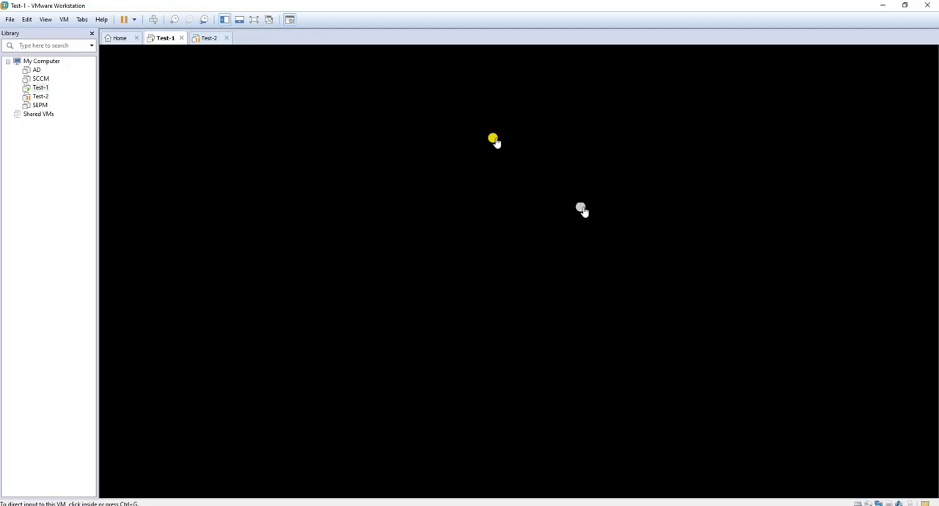
{"action": "left_click", "coordinate": [382, 317]}
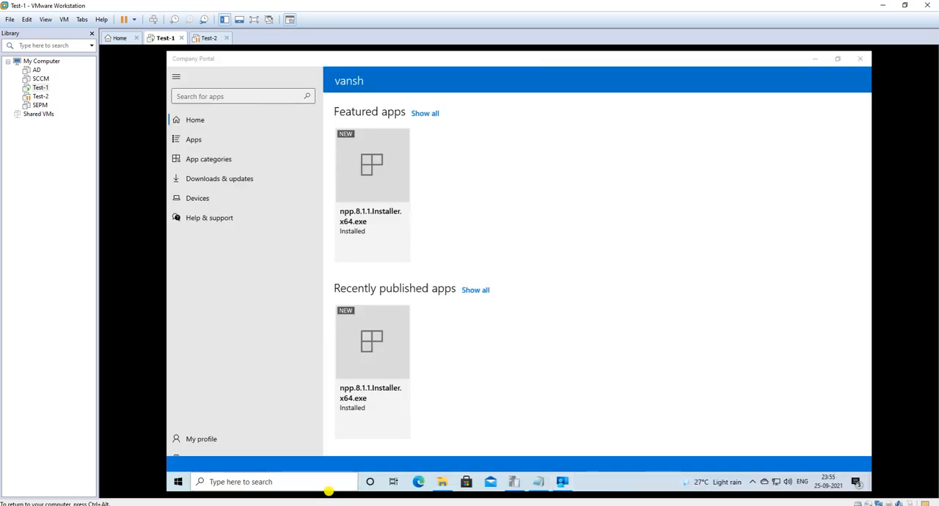
{"action": "left_click", "coordinate": [329, 488]}
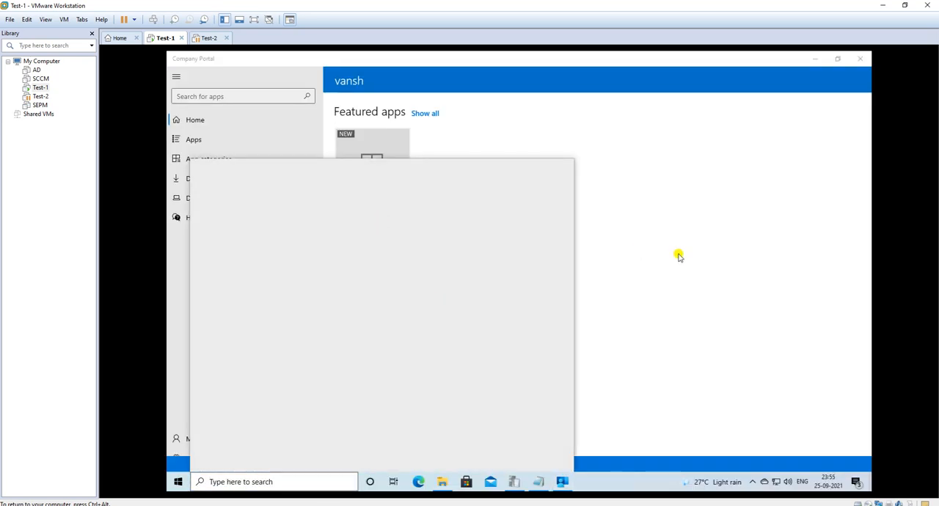
{"action": "left_click", "coordinate": [672, 257]}
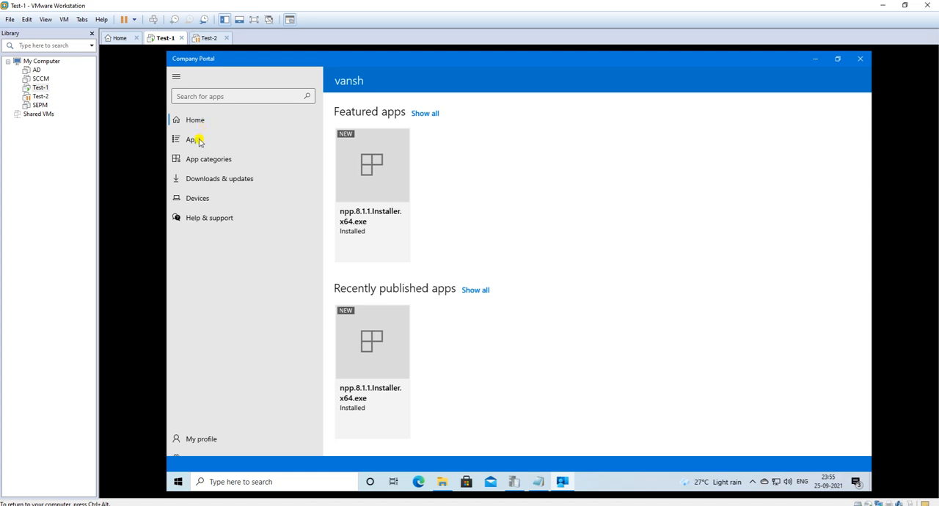
{"action": "left_click", "coordinate": [198, 140]}
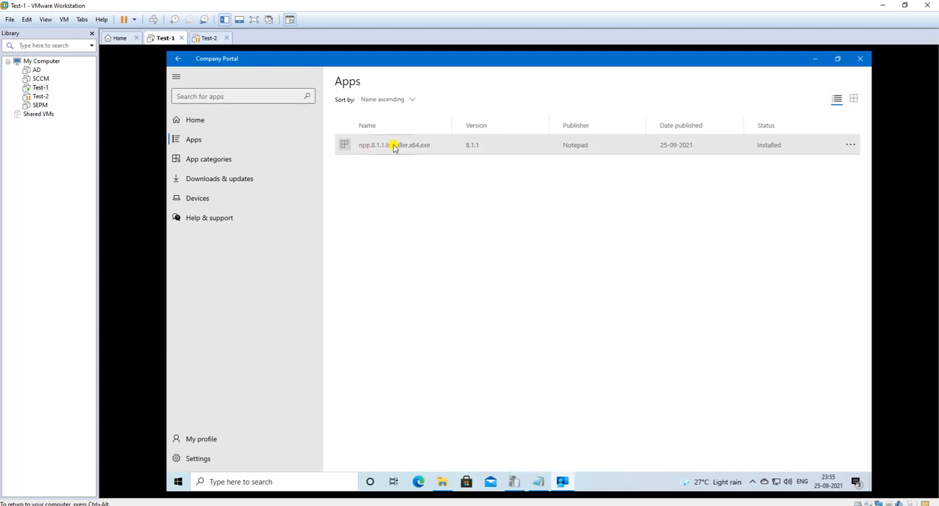
{"action": "left_click", "coordinate": [727, 142]}
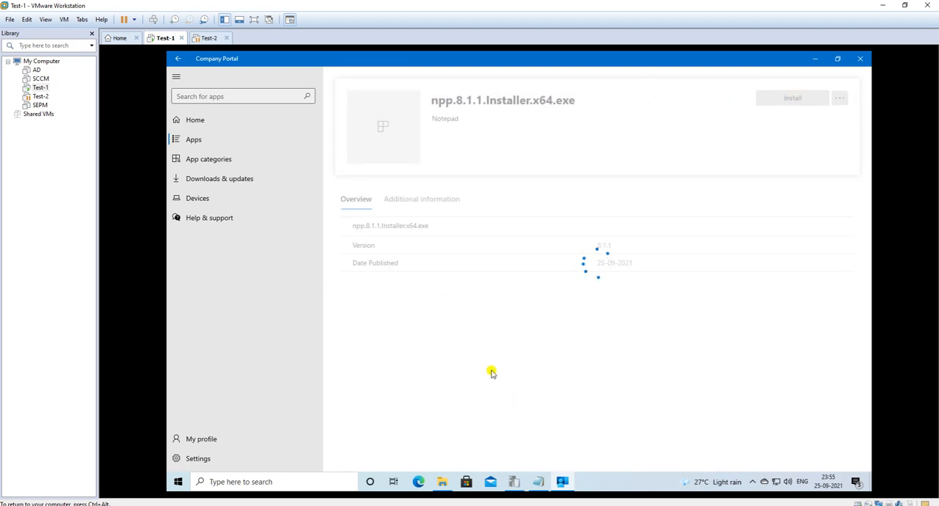
Step: Search Windows for Control Panel and open Programs and Features to check the installed Notepad++ version
{"action": "left_click", "coordinate": [179, 482]}
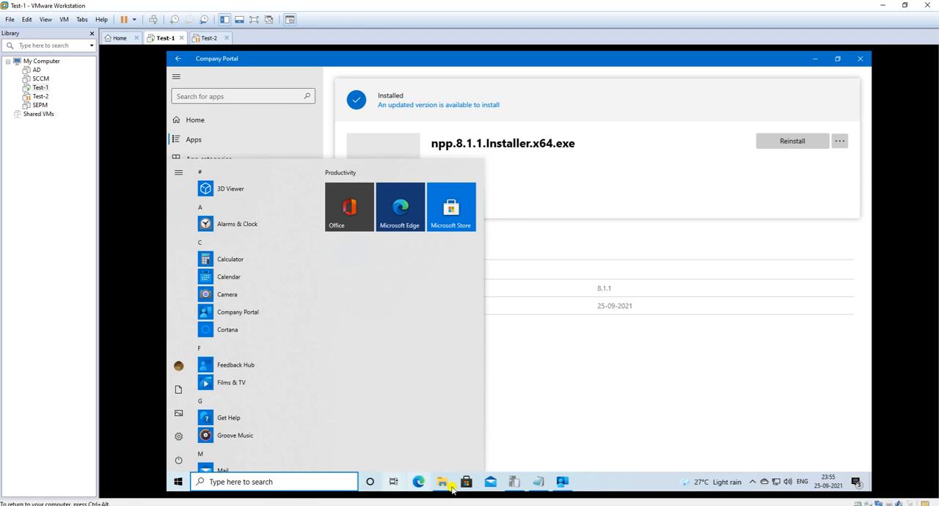
{"action": "left_click", "coordinate": [300, 482]}
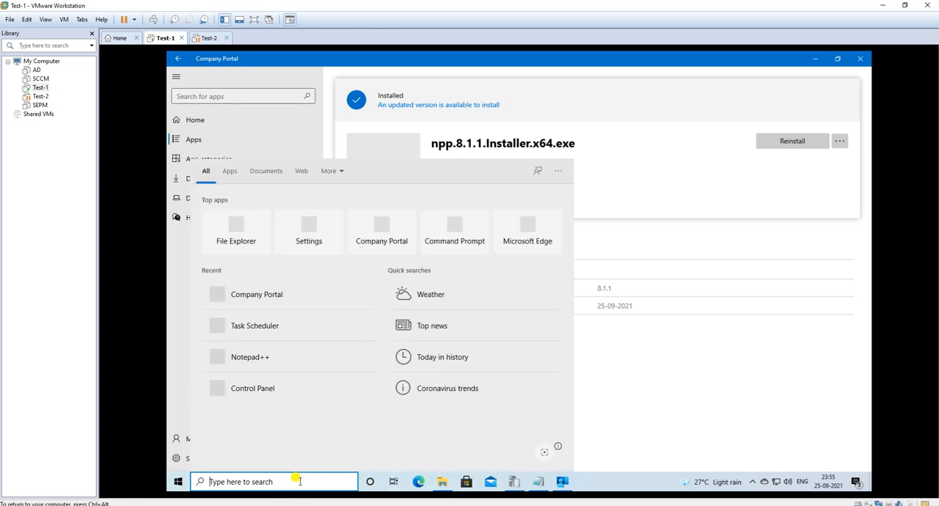
{"action": "type", "text": "w"}
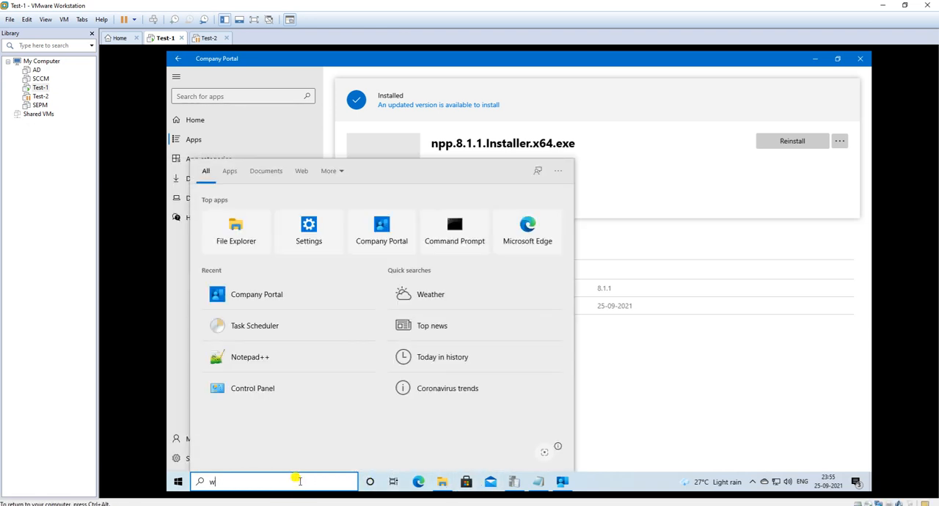
{"action": "type", "text": "iz"}
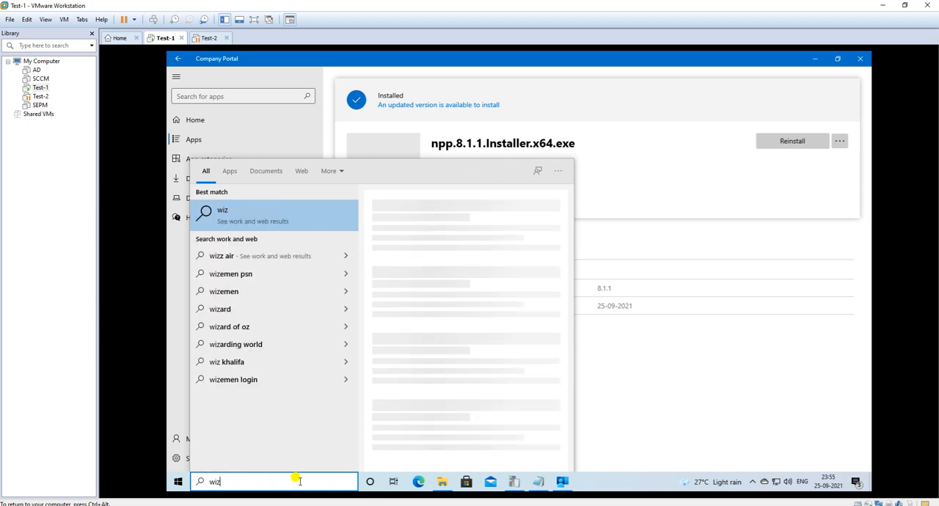
{"action": "key", "text": "BackSpace"}
{"action": "key", "text": "BackSpace"}
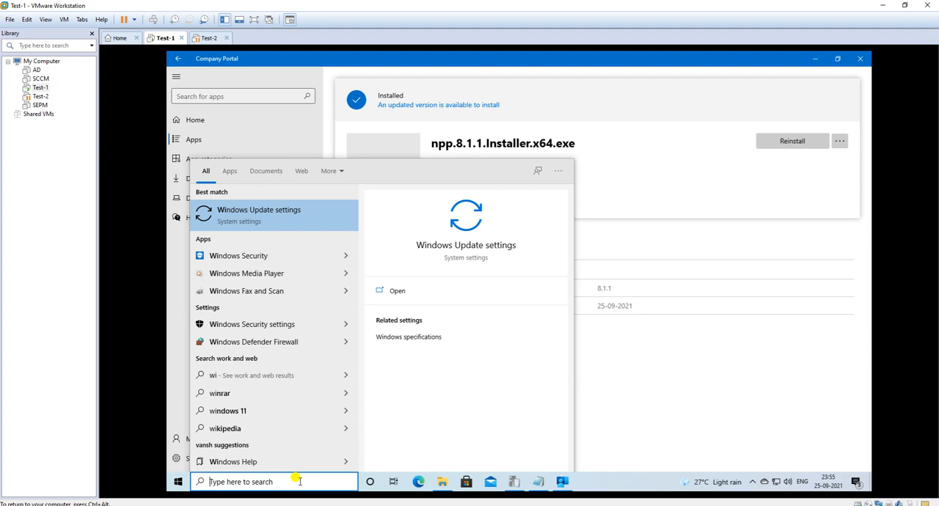
{"action": "type", "text": "cont"}
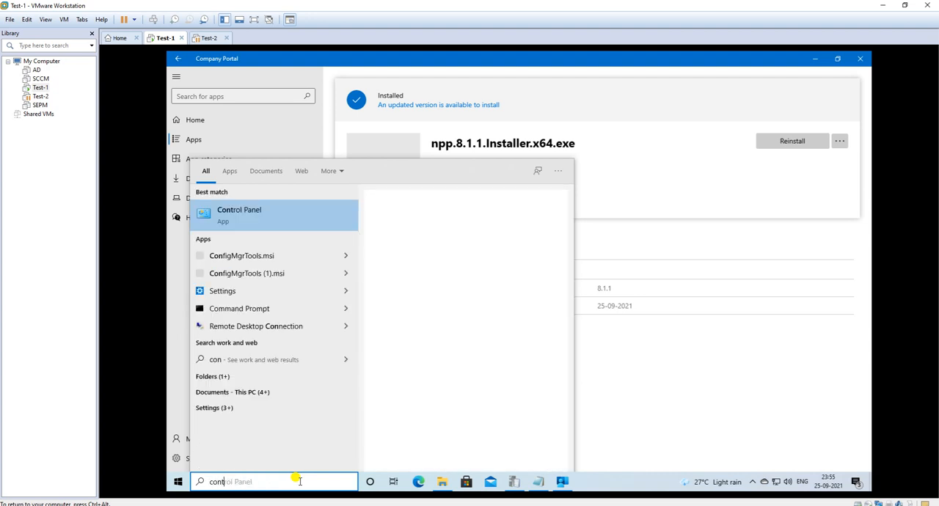
{"action": "left_click", "coordinate": [269, 223]}
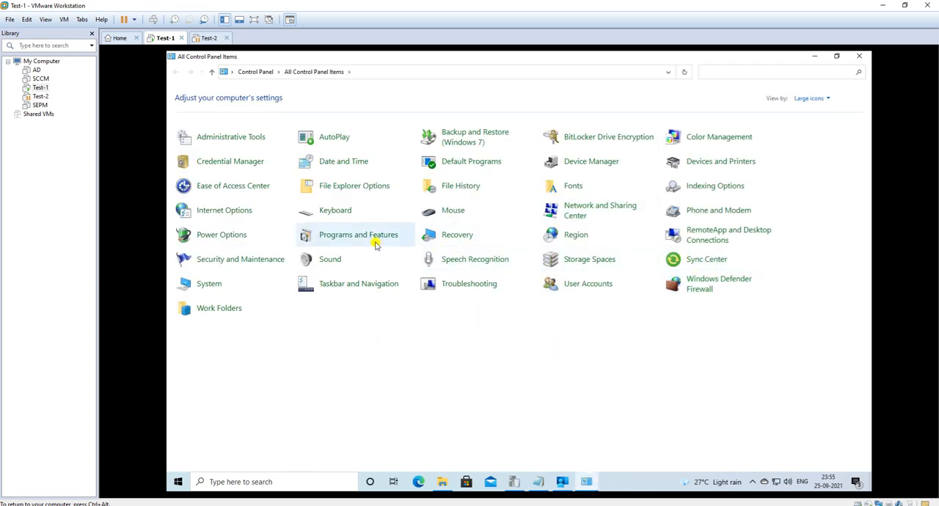
{"action": "left_click", "coordinate": [338, 236]}
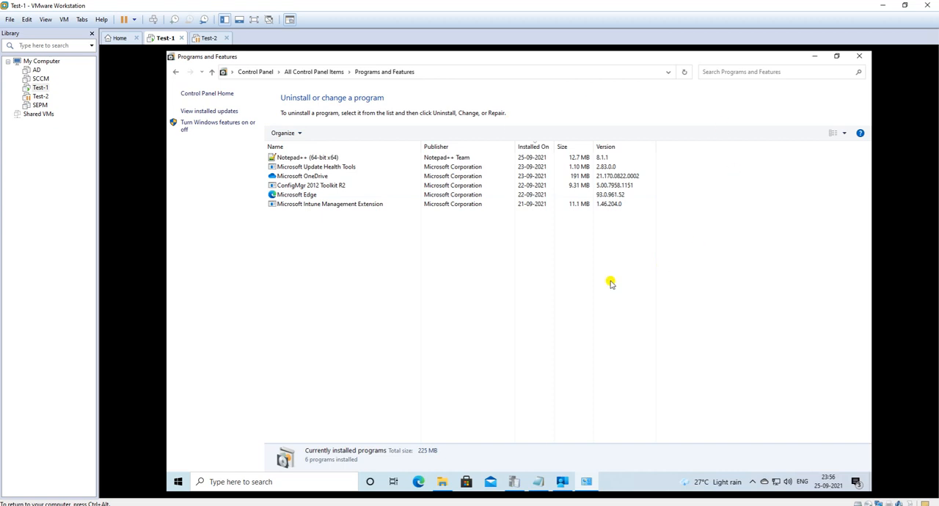
Step: Return to Company Portal, review the npp.8.1.1.Installer.x64.exe install status, and open the Settings page containing the device sync option
{"action": "left_click", "coordinate": [562, 483]}
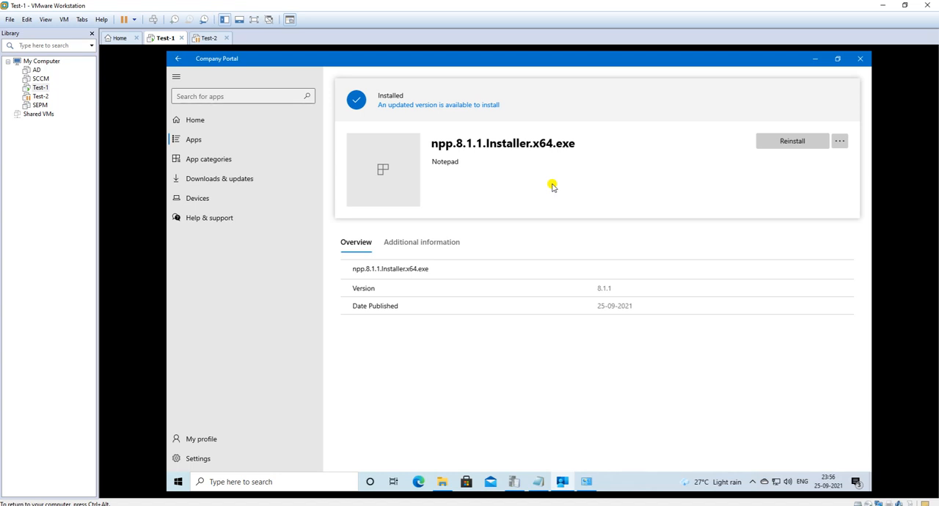
{"action": "left_click", "coordinate": [814, 59]}
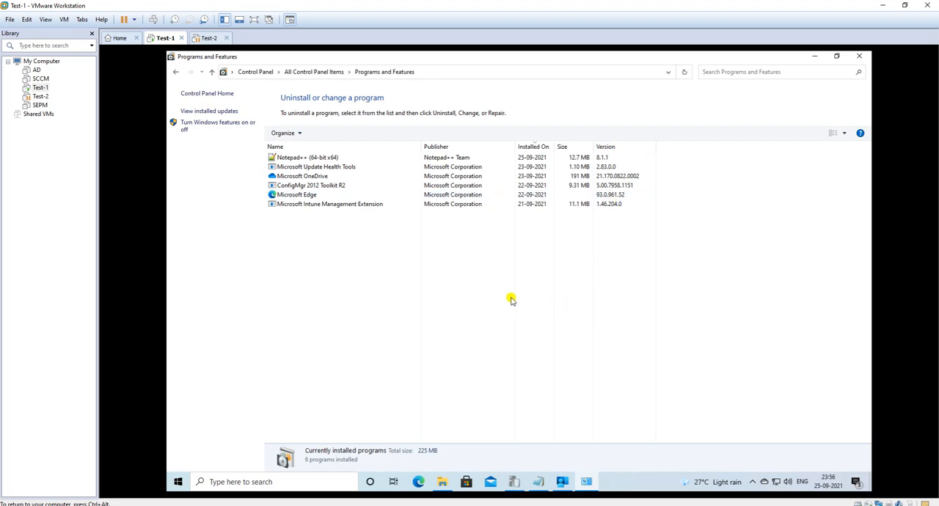
{"action": "left_click", "coordinate": [562, 482]}
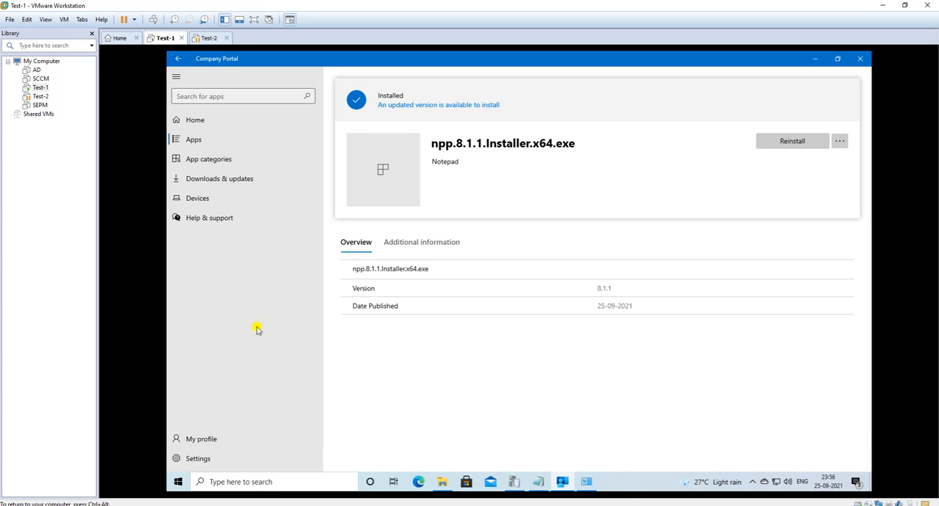
{"action": "left_click", "coordinate": [199, 457]}
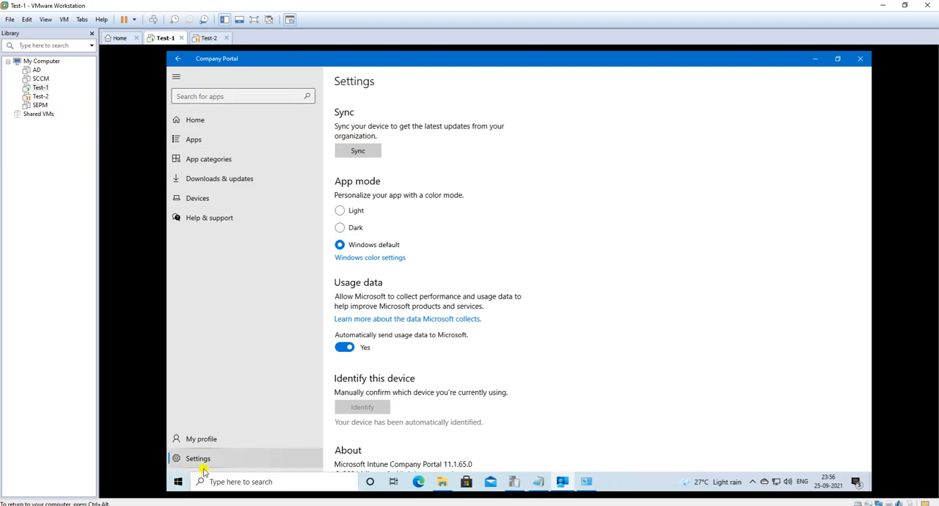
{"action": "left_click", "coordinate": [359, 150]}
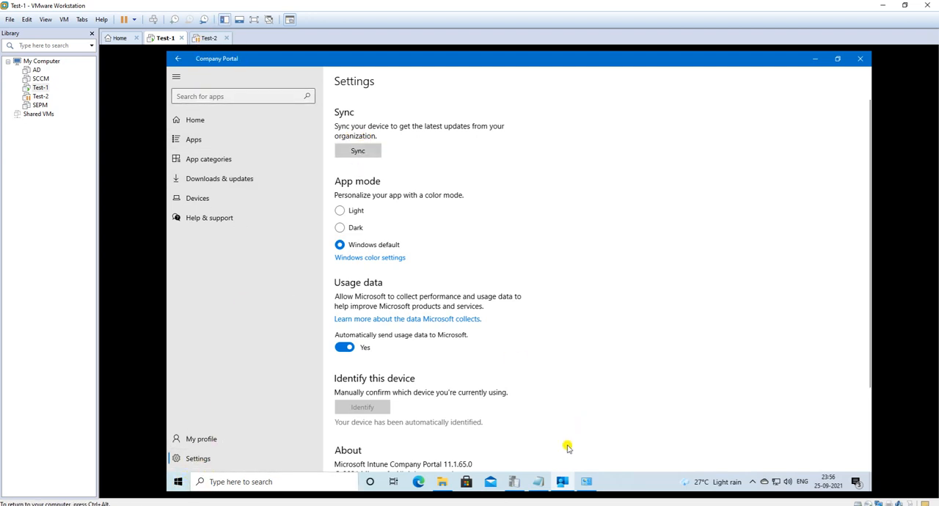
Step: Close the open trace log window and browse in File Explorer to C:\ProgramData\Microsoft\IntuneManagementExtension\Logs
{"action": "left_click", "coordinate": [515, 483]}
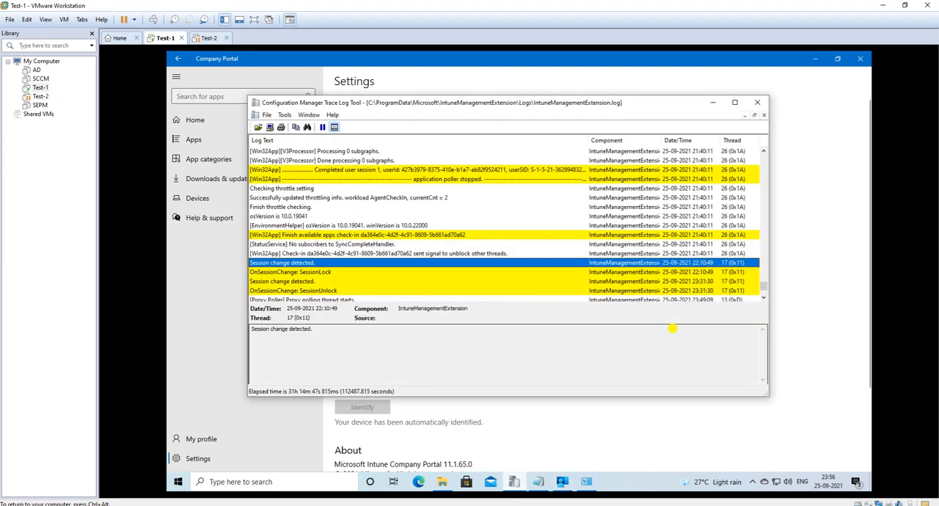
{"action": "left_click", "coordinate": [760, 101]}
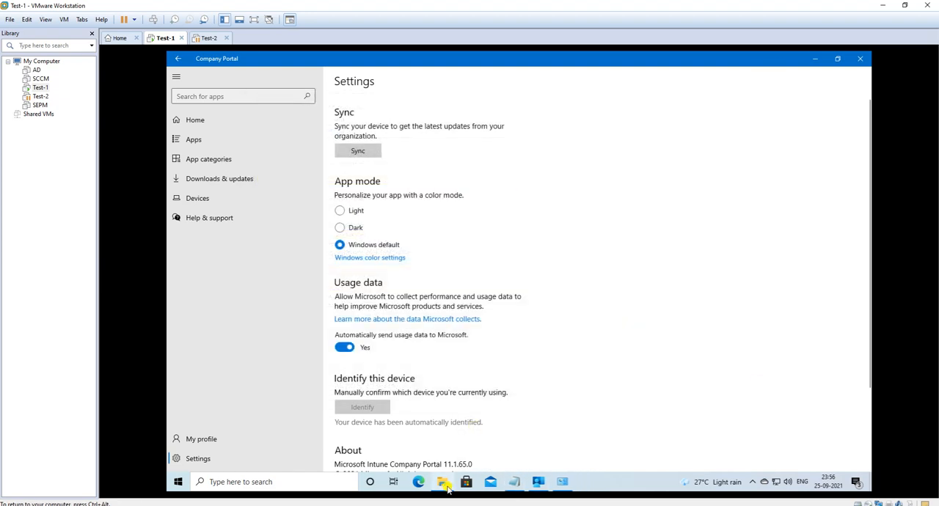
{"action": "left_click", "coordinate": [442, 482]}
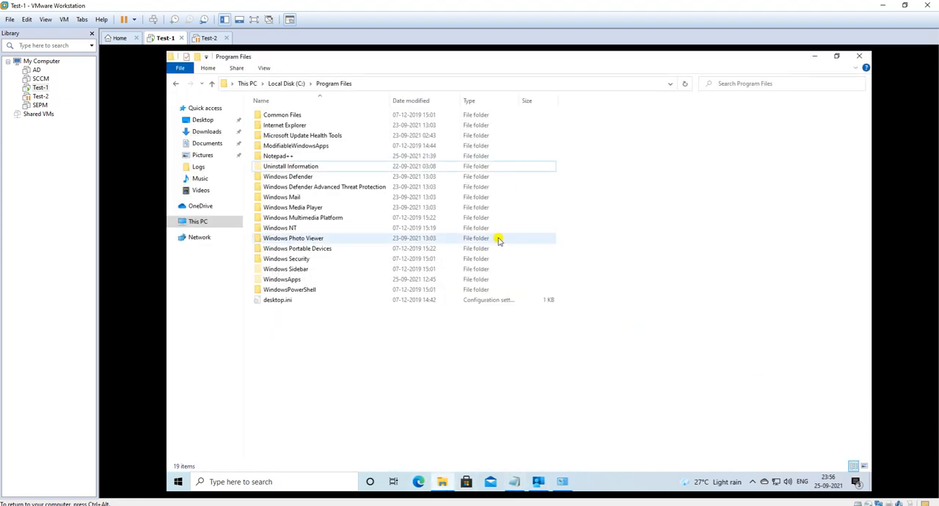
{"action": "left_click", "coordinate": [210, 221]}
{"action": "left_click", "coordinate": [371, 197]}
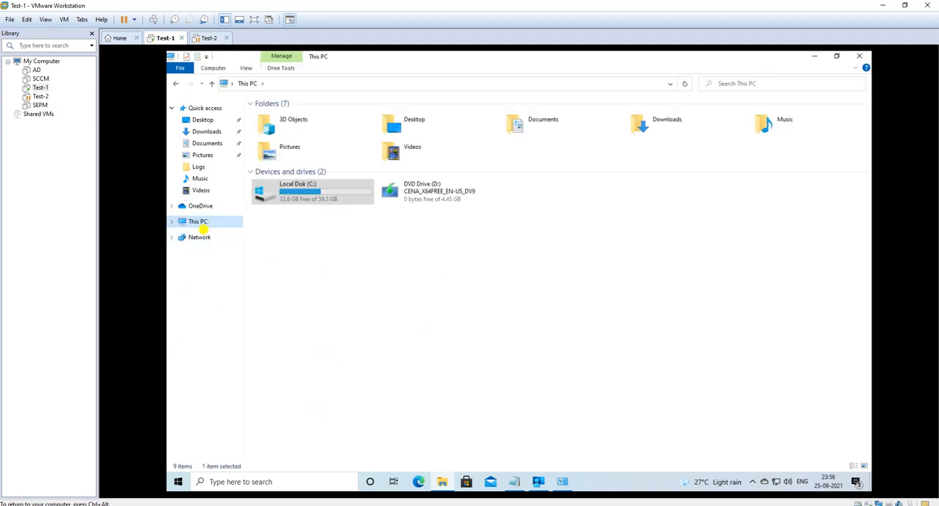
{"action": "double_click", "coordinate": [325, 193]}
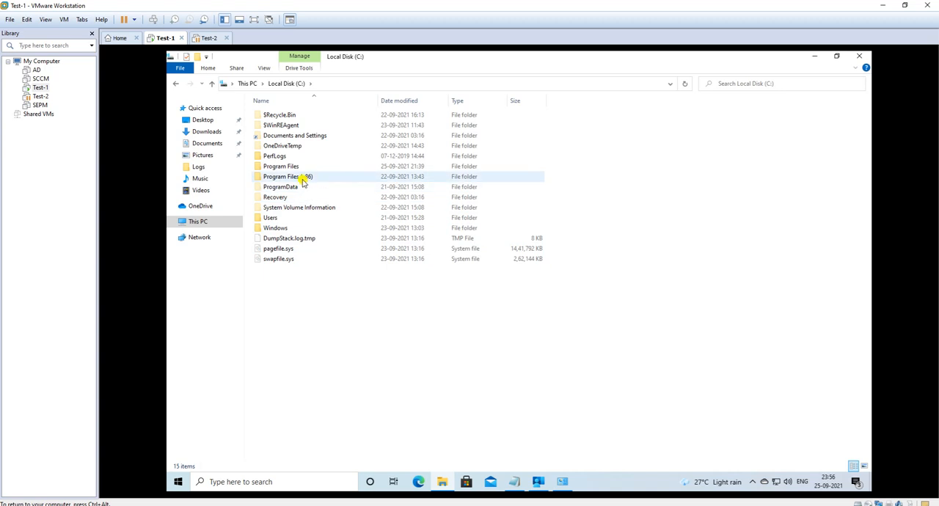
{"action": "double_click", "coordinate": [293, 186]}
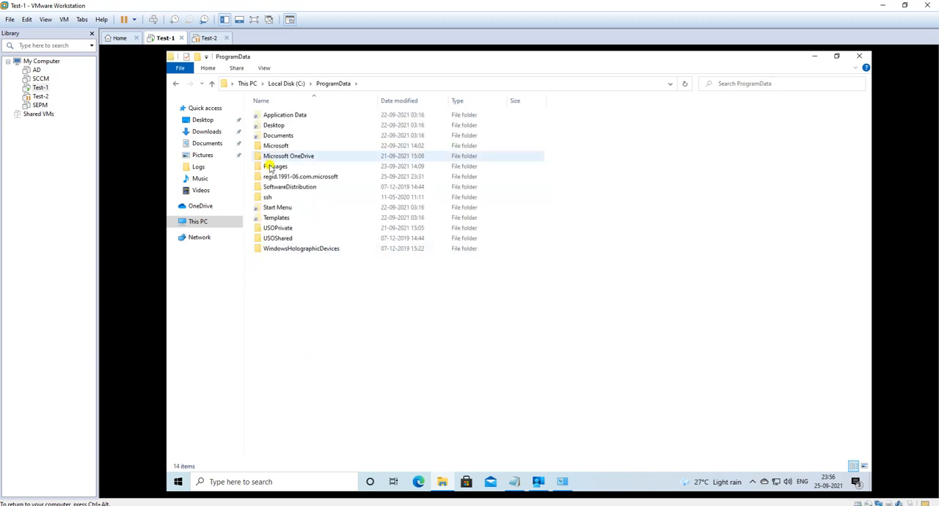
{"action": "double_click", "coordinate": [279, 145]}
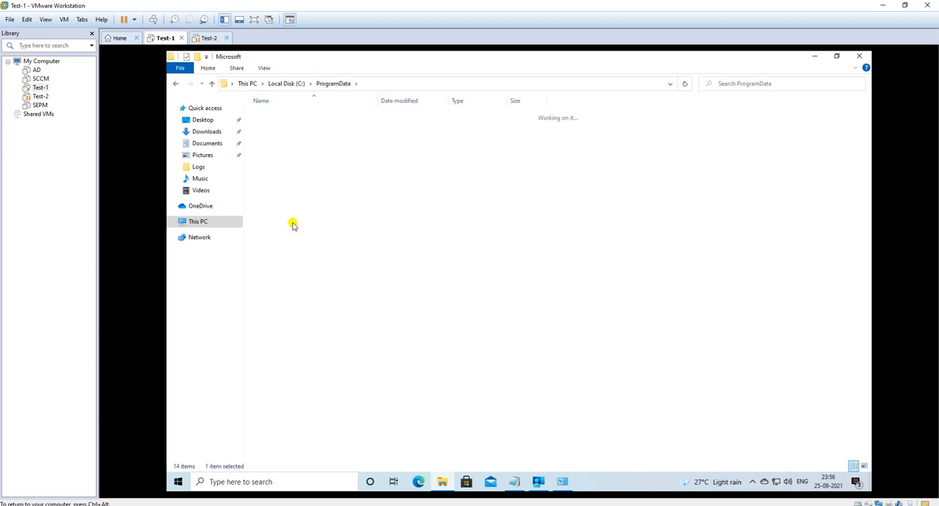
{"action": "left_click", "coordinate": [301, 239]}
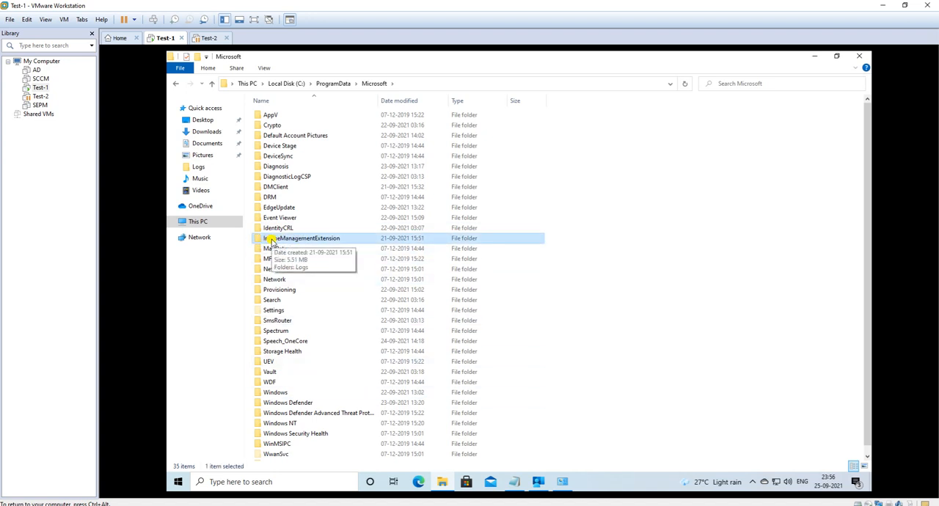
{"action": "double_click", "coordinate": [301, 240]}
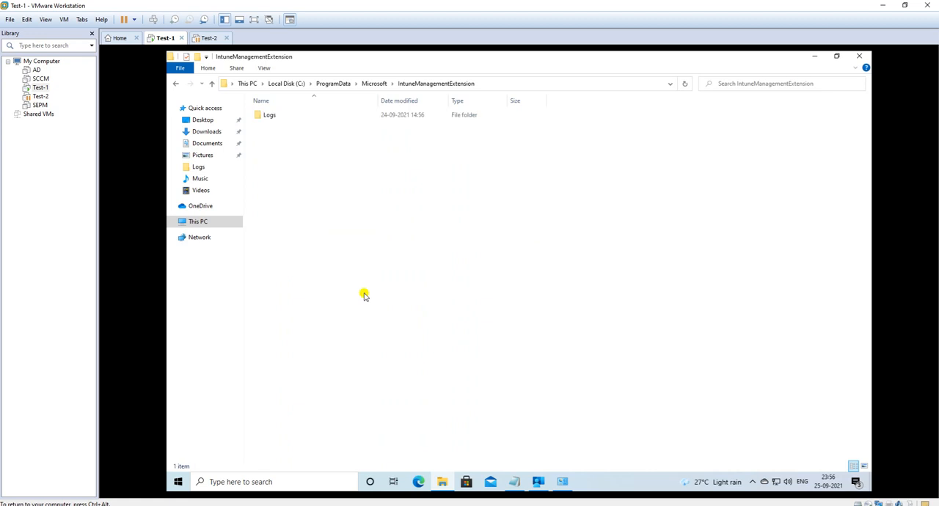
{"action": "double_click", "coordinate": [273, 116]}
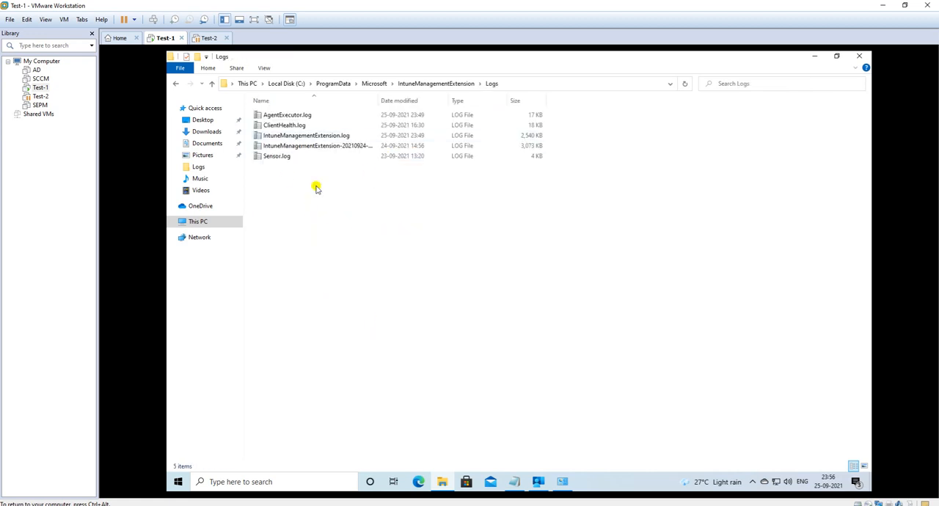
Step: Open IntuneManagementExtension.log in the Configuration Manager Trace Log Tool and examine its latest Win32App entries
{"action": "left_click", "coordinate": [284, 137]}
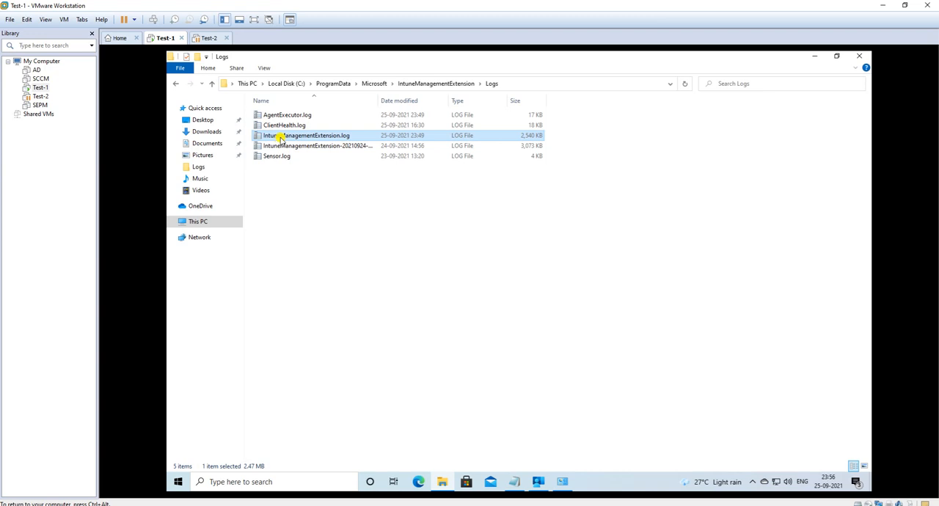
{"action": "double_click", "coordinate": [281, 137]}
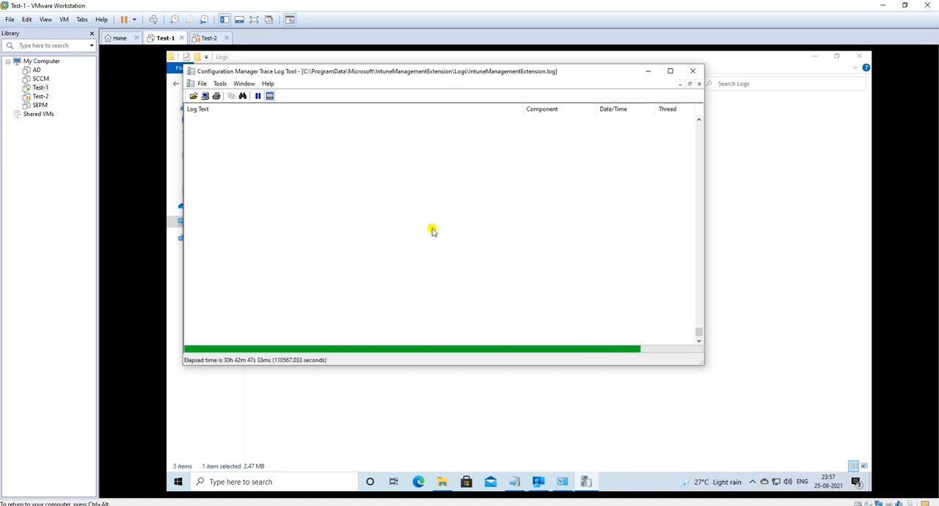
{"action": "left_click", "coordinate": [364, 231]}
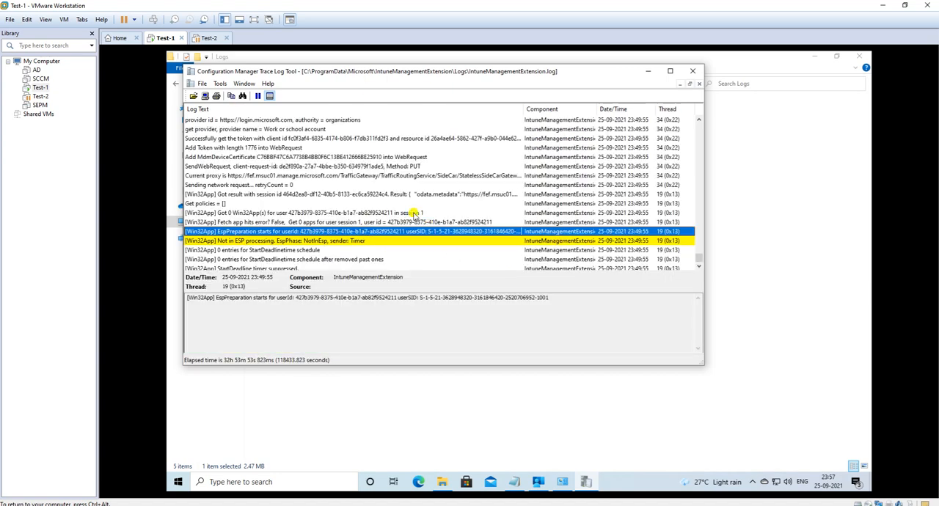
{"action": "scroll", "coordinate": [413, 214], "scroll_direction": "down", "scroll_amount": 3}
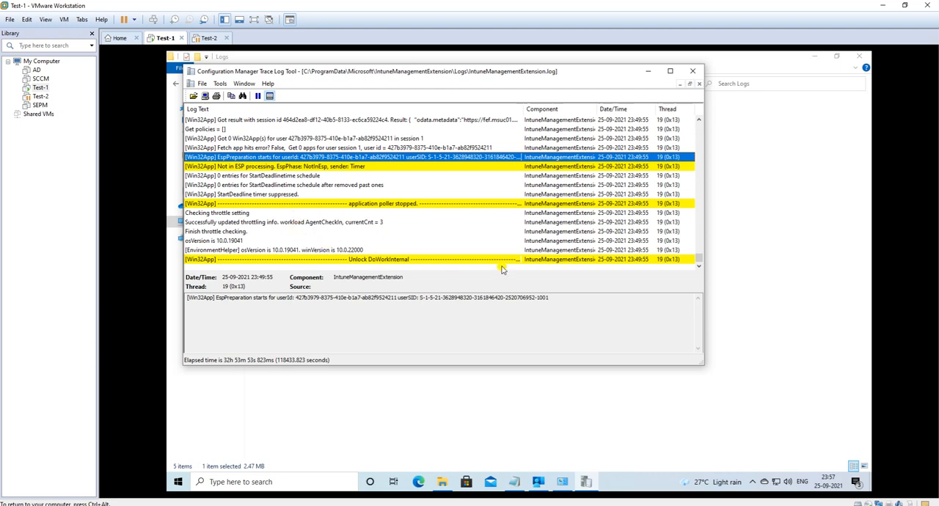
{"action": "left_click", "coordinate": [631, 260]}
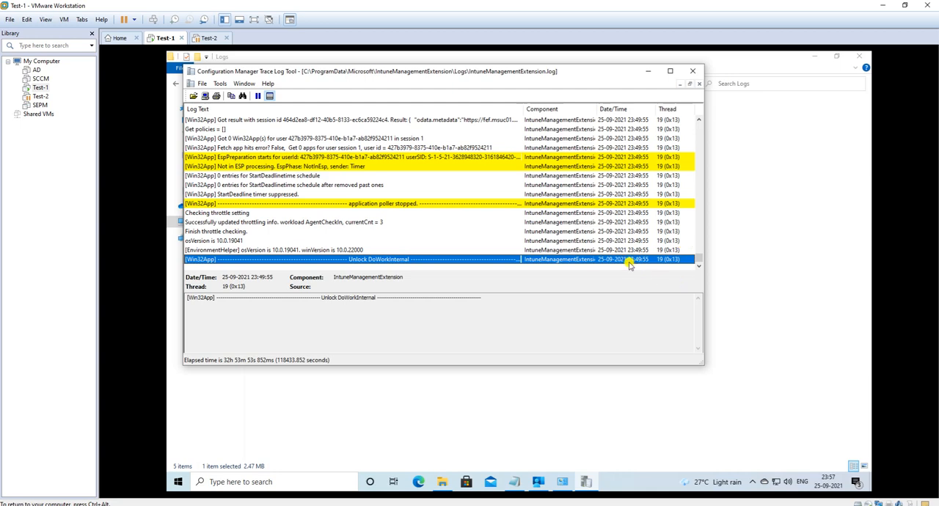
Step: Start a device sync from Company Portal's settings and inspect the new check-in entries in IntuneManagementExtension.log
{"action": "left_click", "coordinate": [536, 483]}
{"action": "left_click", "coordinate": [362, 153]}
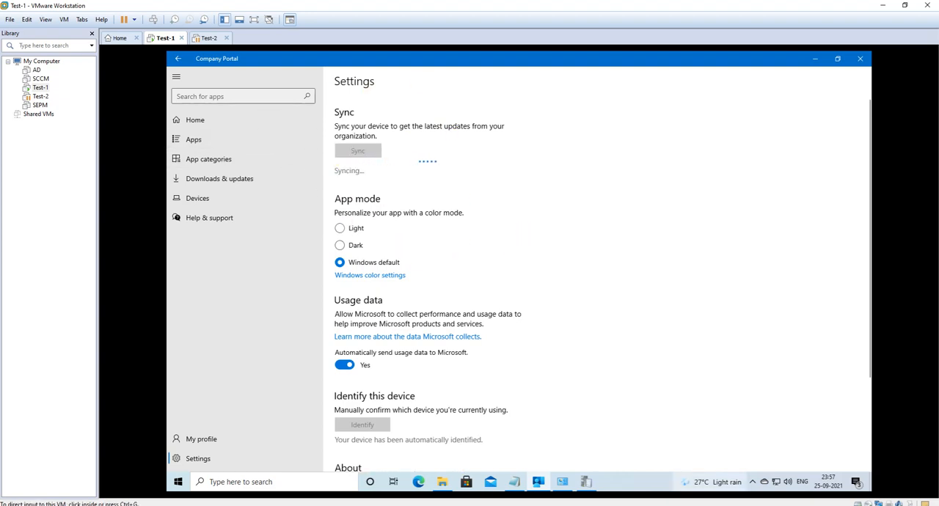
{"action": "left_click", "coordinate": [587, 483]}
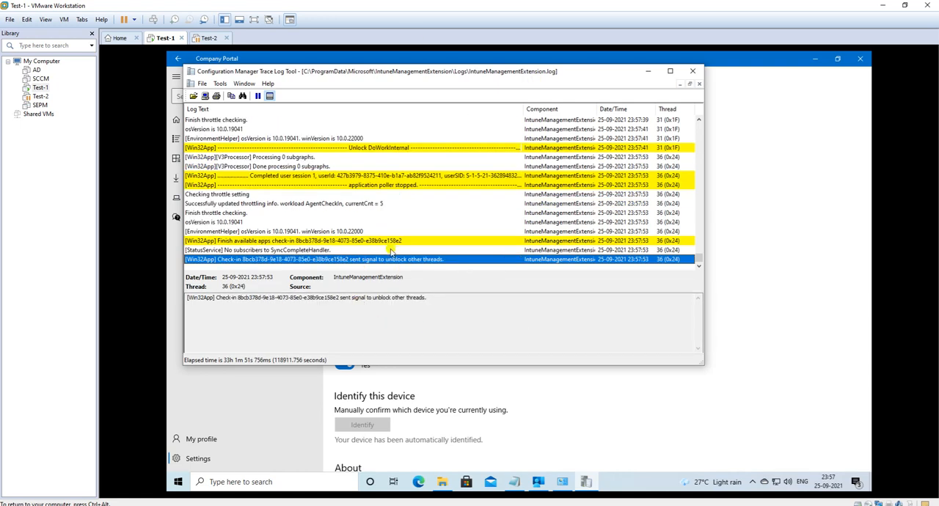
{"action": "left_click", "coordinate": [335, 221]}
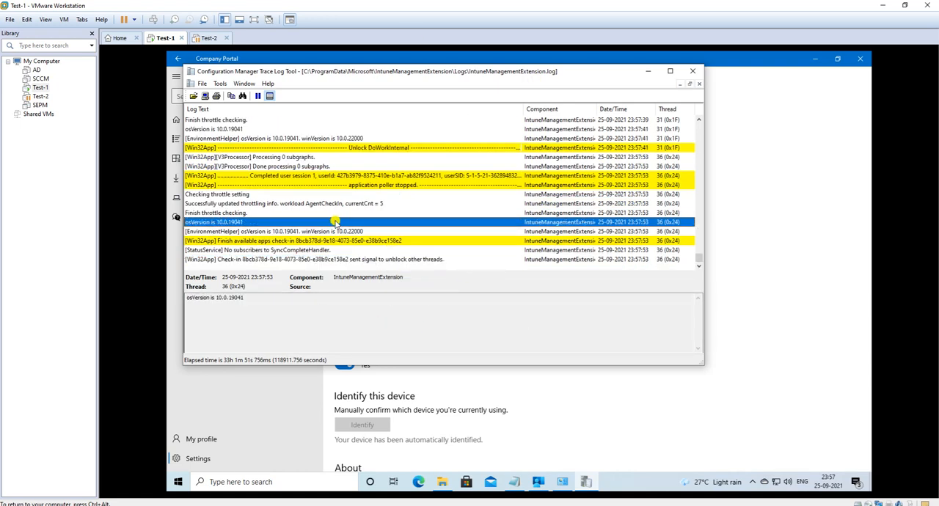
{"action": "left_click", "coordinate": [322, 214]}
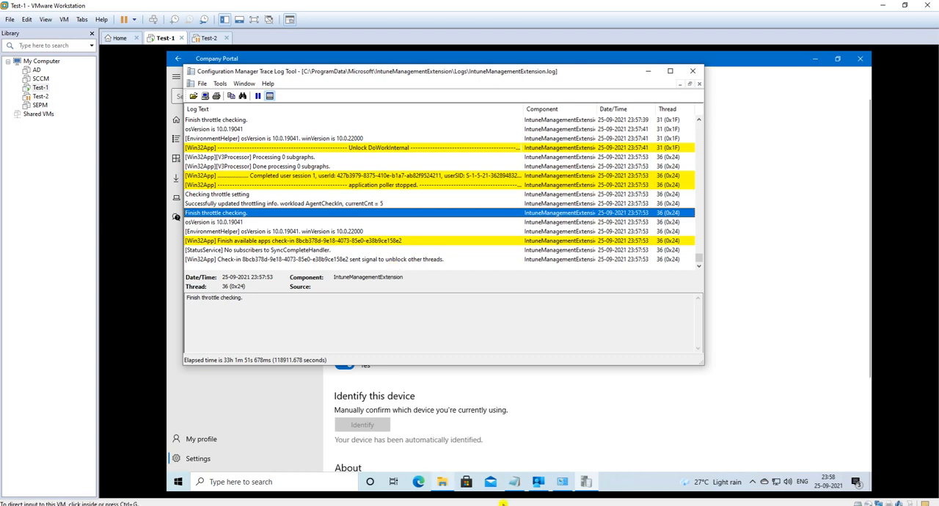
Step: Check the sync progress in Company Portal, and return to the trace log to inspect the SyncCompleteHandler entry
{"action": "left_click", "coordinate": [540, 484]}
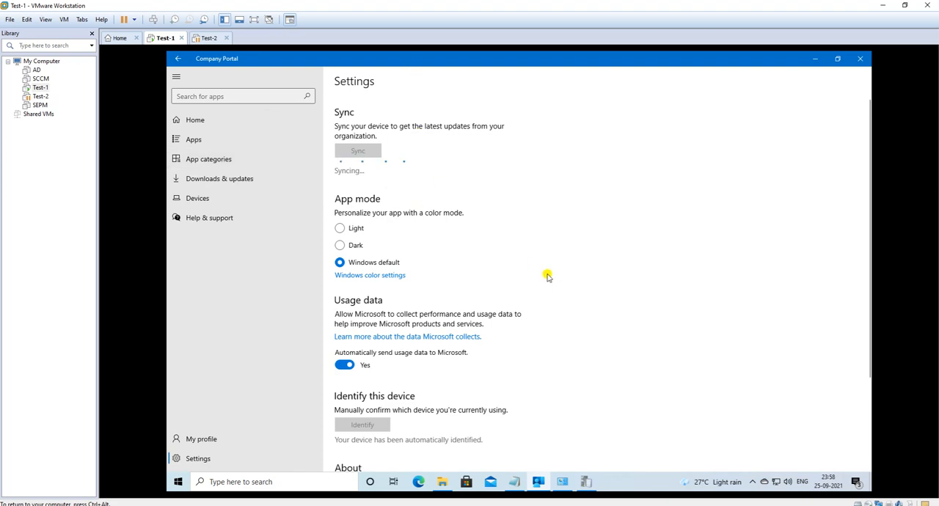
{"action": "left_click", "coordinate": [588, 482]}
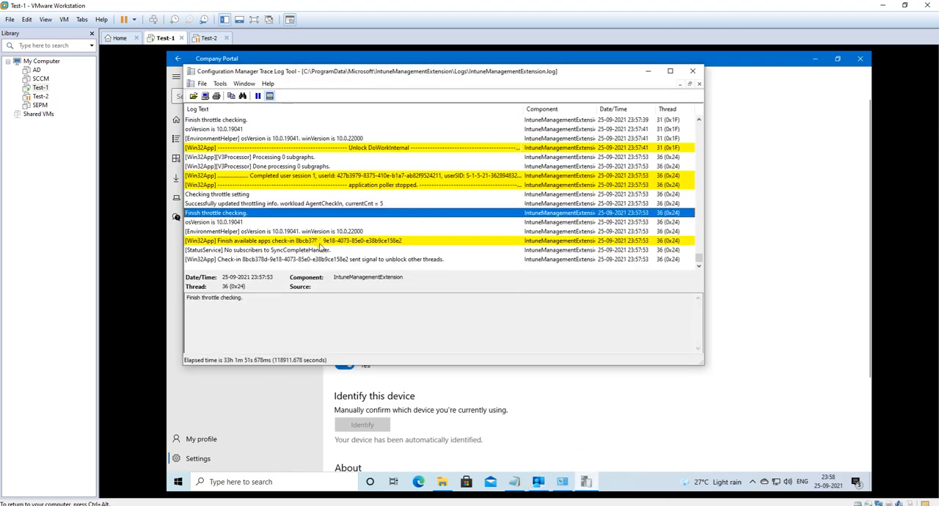
{"action": "left_click", "coordinate": [312, 250]}
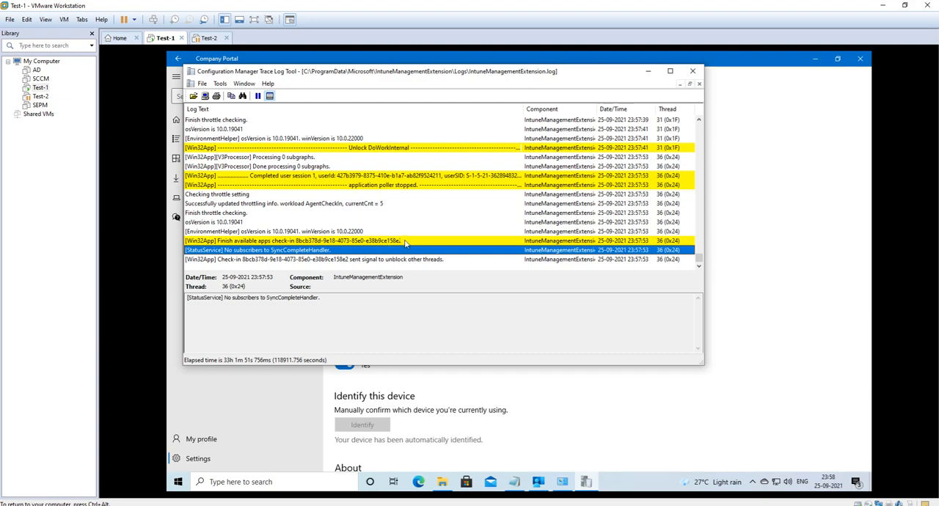
Step: Search back through IntuneManagementExtension.log for the start of the latest available apps check-in and select its "Received the signal" entry
{"action": "scroll", "coordinate": [434, 241], "scroll_direction": "up", "scroll_amount": 10}
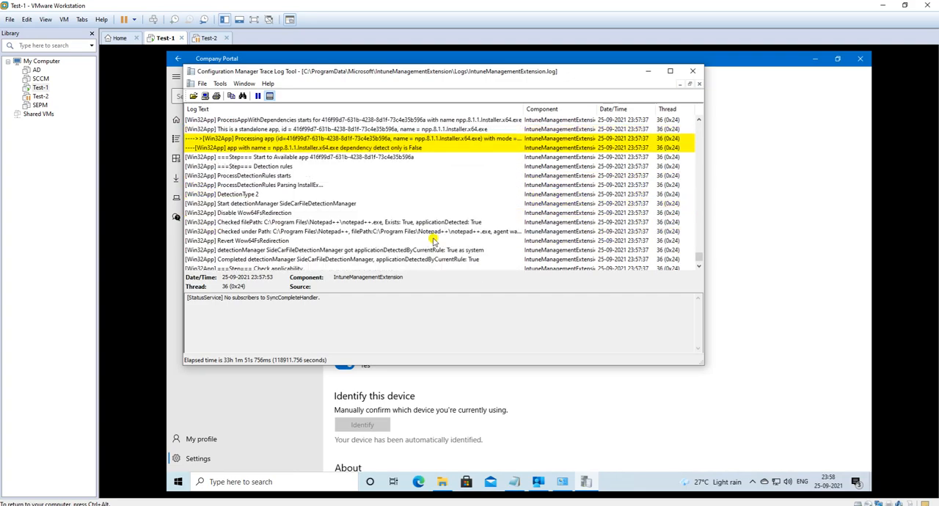
{"action": "scroll", "coordinate": [433, 241], "scroll_direction": "up", "scroll_amount": 10}
{"action": "scroll", "coordinate": [497, 222], "scroll_direction": "up", "scroll_amount": 10}
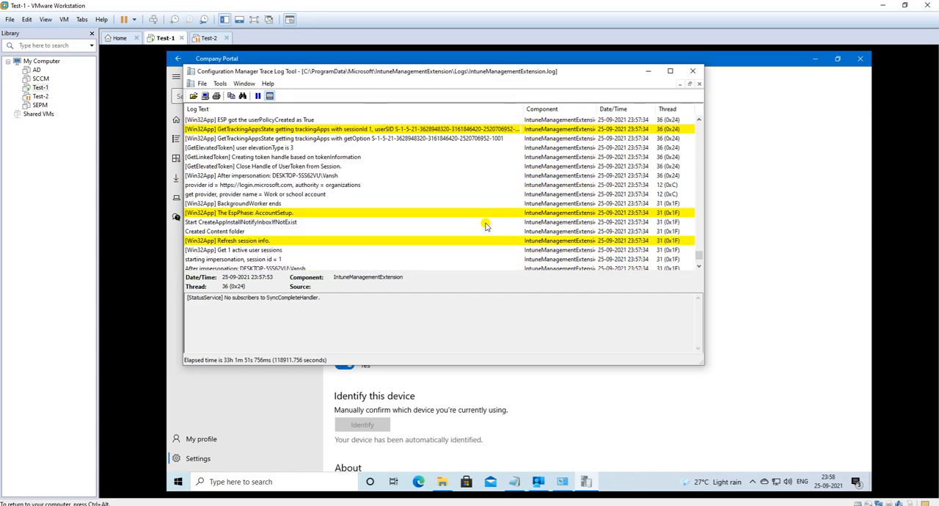
{"action": "scroll", "coordinate": [485, 225], "scroll_direction": "up", "scroll_amount": 10}
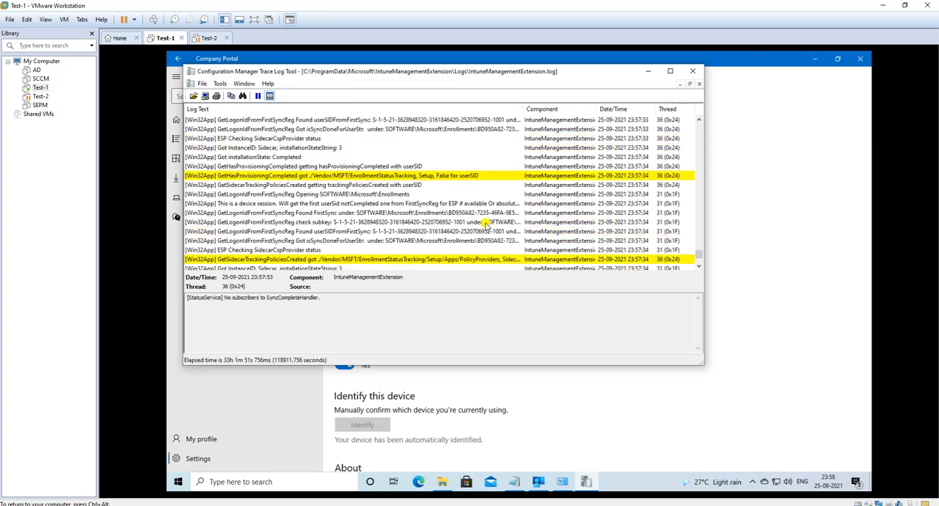
{"action": "scroll", "coordinate": [485, 226], "scroll_direction": "up", "scroll_amount": 15}
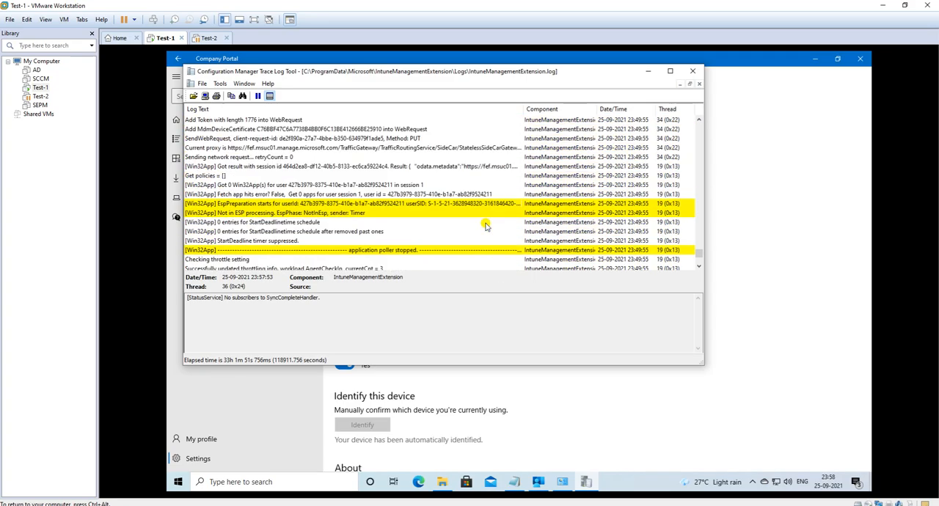
{"action": "scroll", "coordinate": [485, 226], "scroll_direction": "down", "scroll_amount": 4}
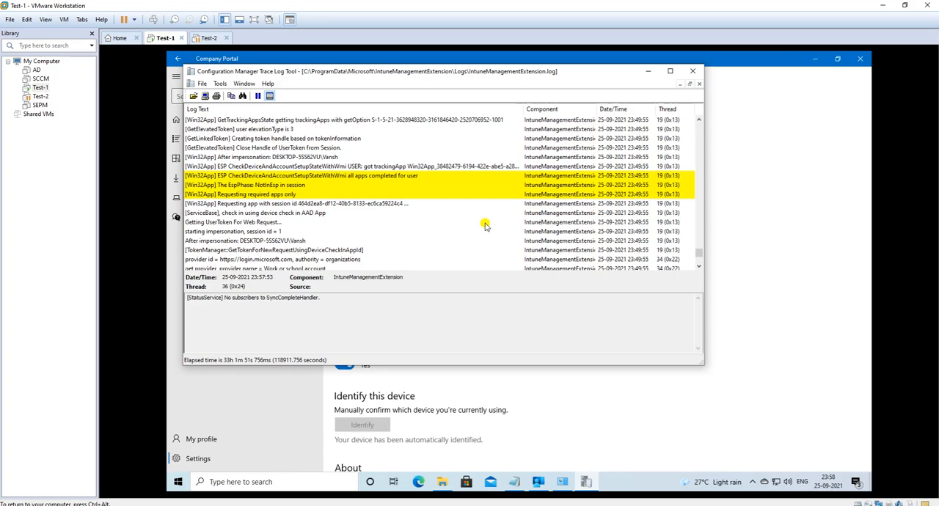
{"action": "scroll", "coordinate": [485, 225], "scroll_direction": "up", "scroll_amount": 5}
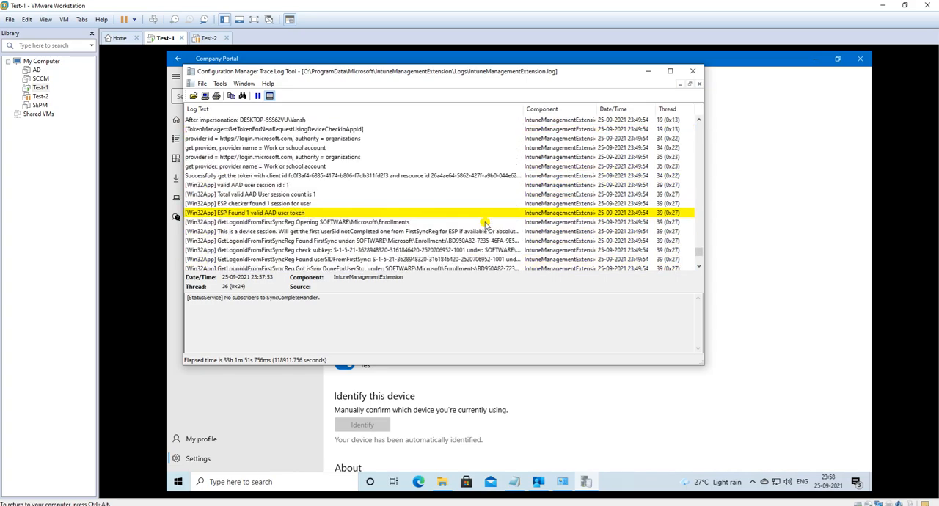
{"action": "scroll", "coordinate": [485, 225], "scroll_direction": "down", "scroll_amount": 8}
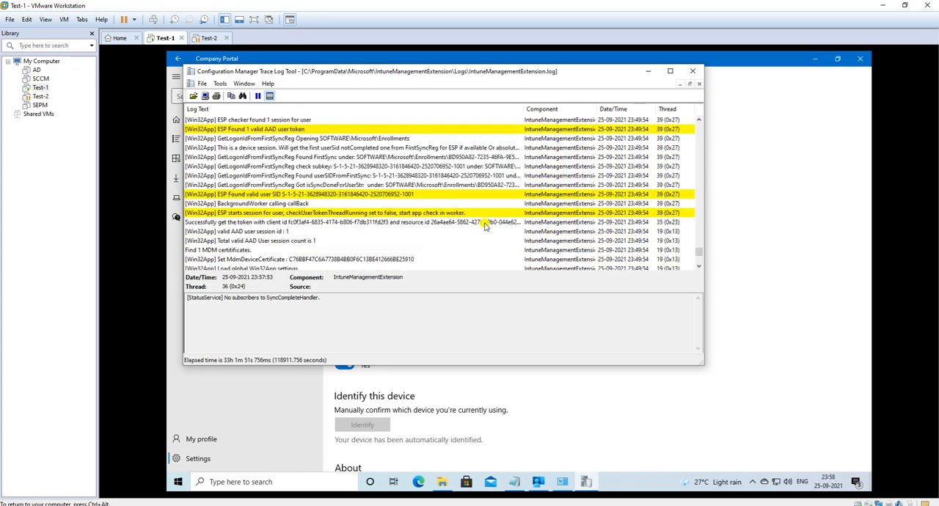
{"action": "scroll", "coordinate": [485, 226], "scroll_direction": "down", "scroll_amount": 10}
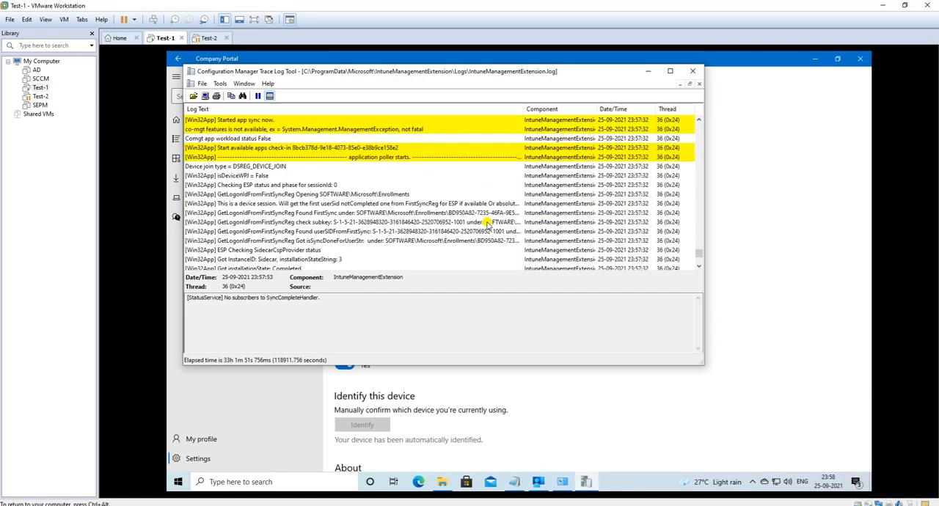
{"action": "scroll", "coordinate": [487, 225], "scroll_direction": "down", "scroll_amount": 2}
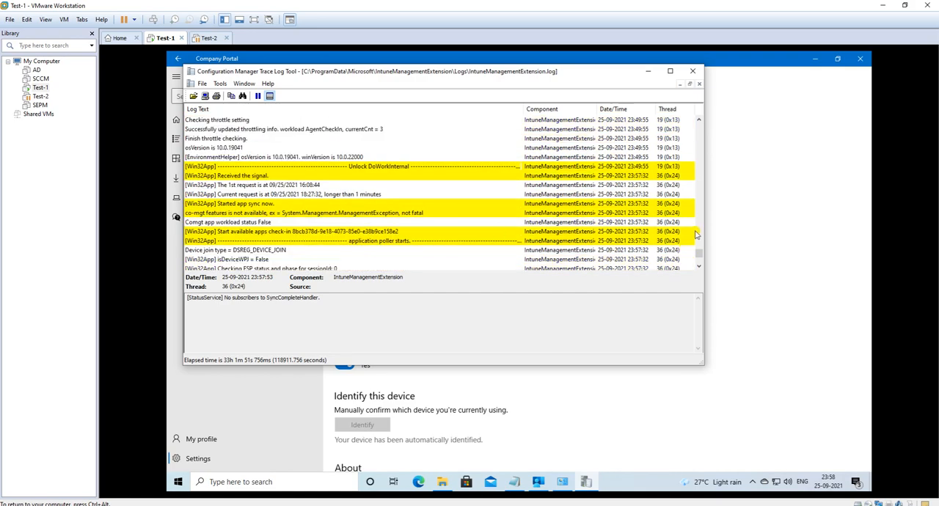
{"action": "left_click", "coordinate": [214, 176]}
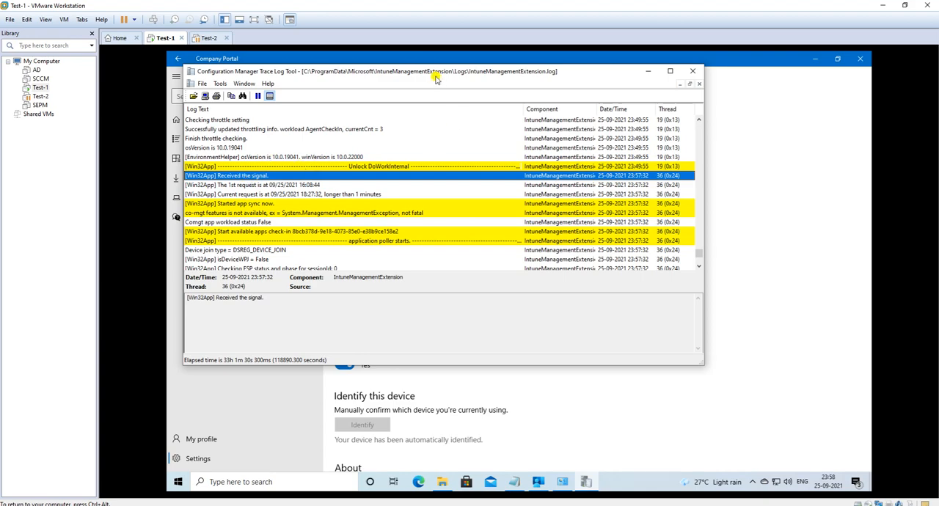
Step: Move the trace log window clear of Company Portal's Sync section and compare the log's 1st request and current request entries
{"action": "left_click_drag", "start_coordinate": [435, 77], "coordinate": [479, 175]}
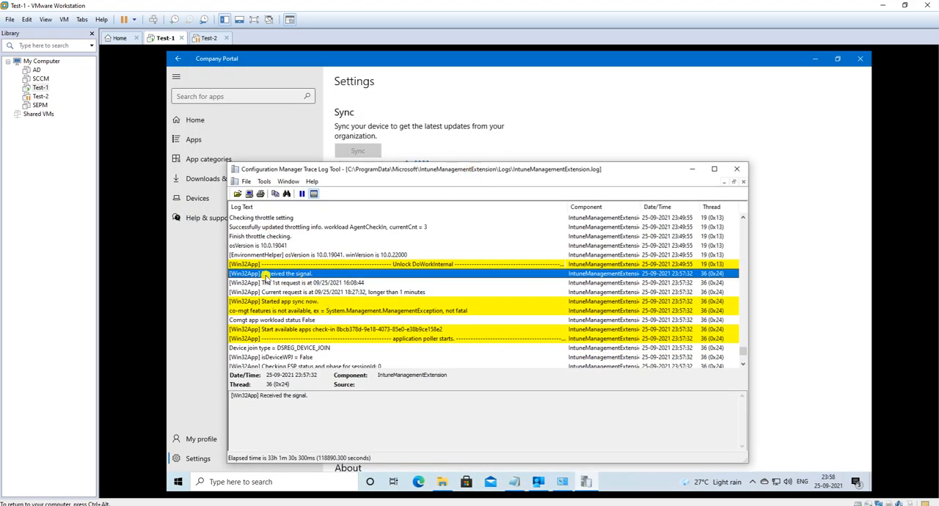
{"action": "left_click", "coordinate": [316, 283]}
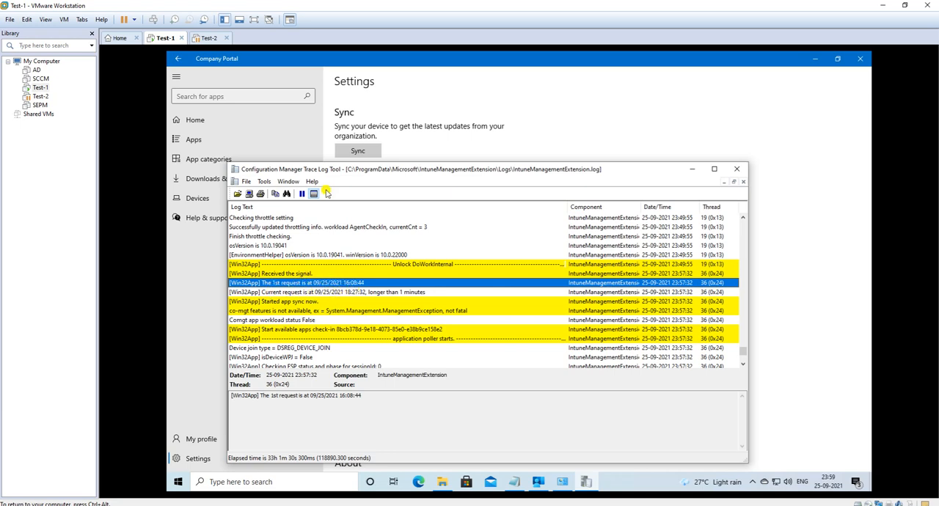
{"action": "left_click", "coordinate": [277, 293]}
{"action": "left_click", "coordinate": [308, 283]}
{"action": "left_click", "coordinate": [288, 292]}
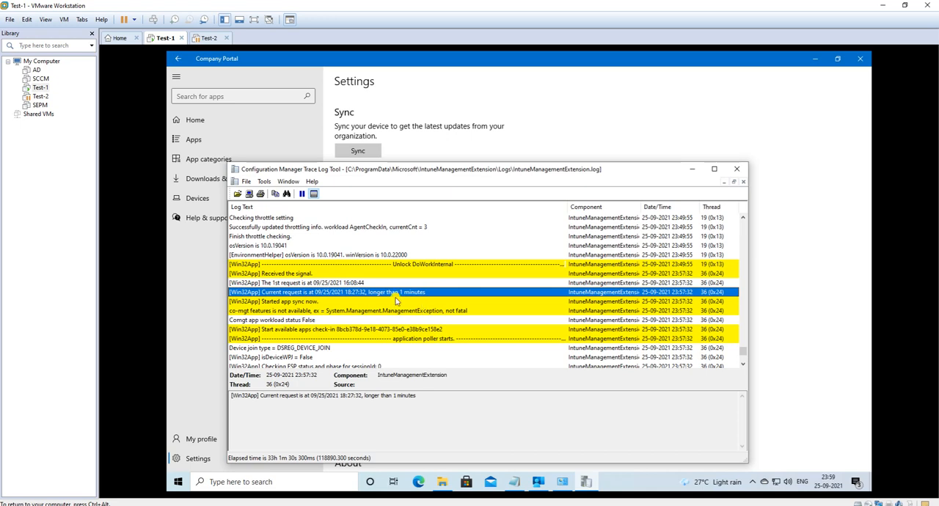
Step: Inspect the log entries from the app sync start through co-management, available apps check-in and device join type to the ESP status check
{"action": "scroll", "coordinate": [339, 281], "scroll_direction": "down", "scroll_amount": 2}
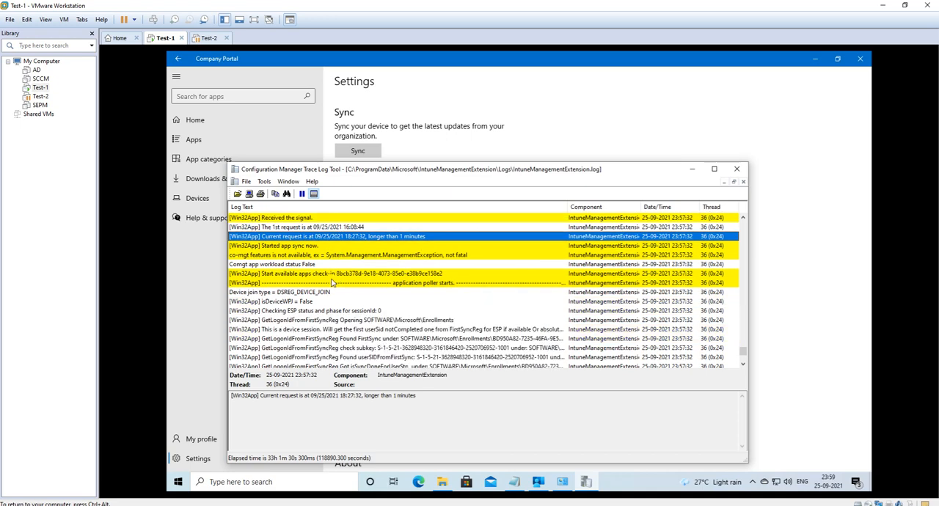
{"action": "left_click", "coordinate": [286, 246]}
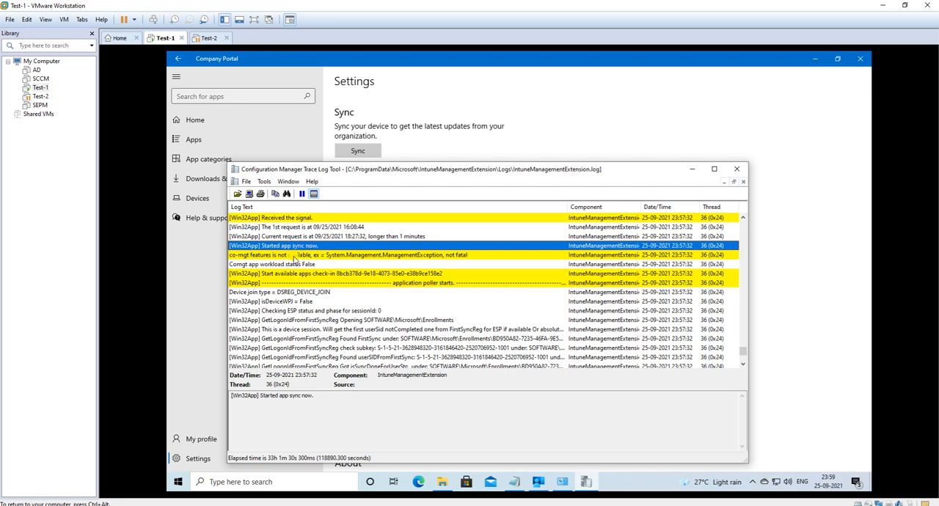
{"action": "left_click", "coordinate": [294, 257]}
{"action": "left_click", "coordinate": [303, 276]}
{"action": "left_click", "coordinate": [309, 292]}
{"action": "left_click", "coordinate": [306, 310]}
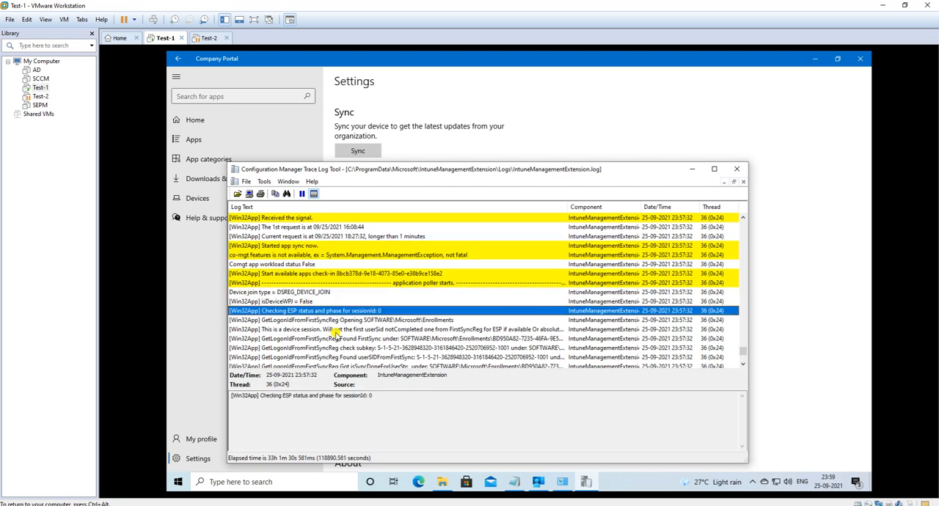
Step: Inspect the FirstSync registry, Sidecar InstanceID, installationState and GetHasProvisioningCompleted entries of the check-in
{"action": "scroll", "coordinate": [336, 330], "scroll_direction": "down", "scroll_amount": 2}
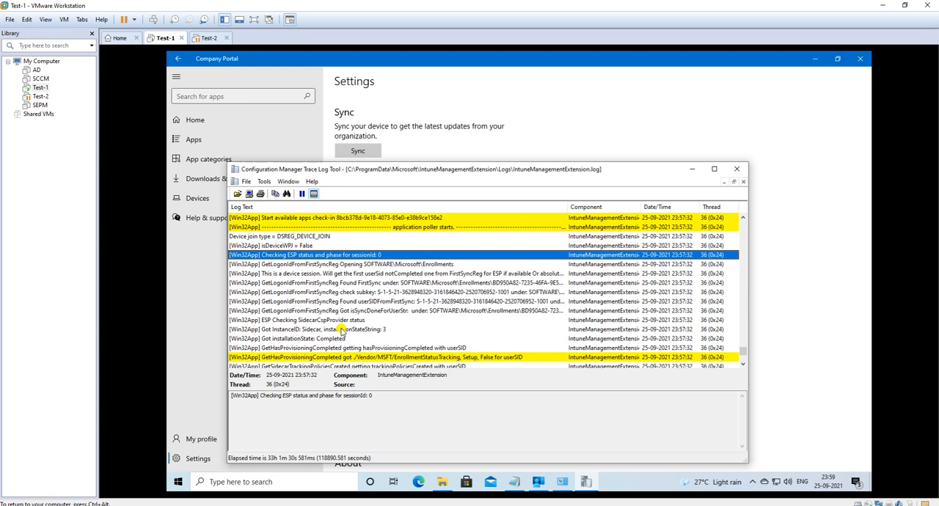
{"action": "left_click", "coordinate": [331, 308]}
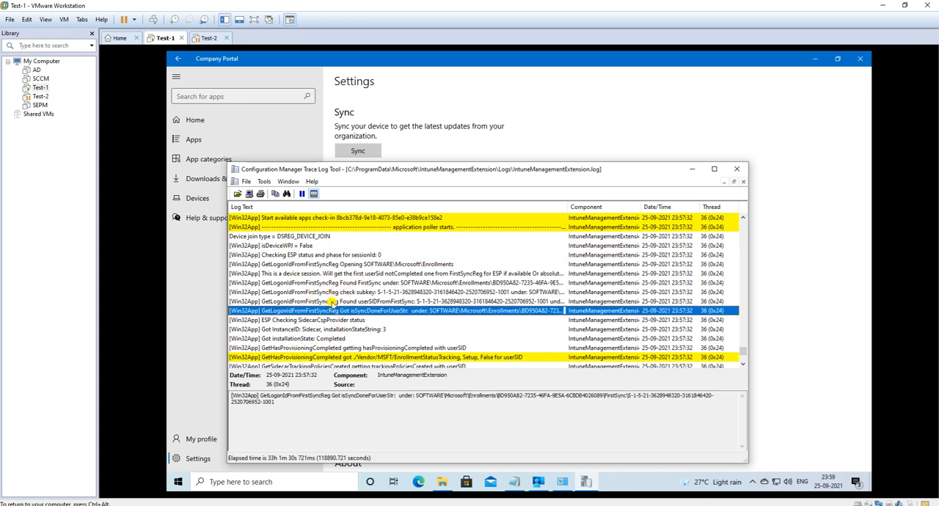
{"action": "scroll", "coordinate": [342, 293], "scroll_direction": "down", "scroll_amount": 2}
{"action": "left_click", "coordinate": [311, 273]}
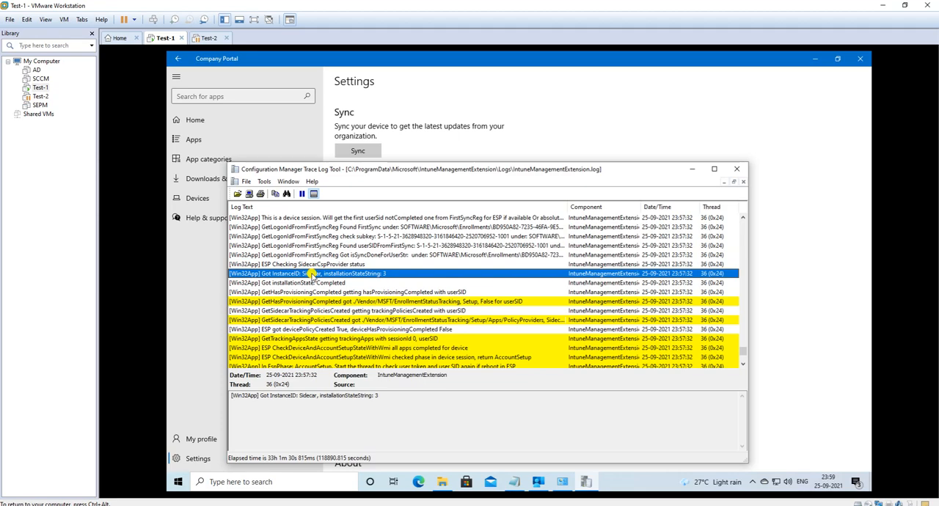
{"action": "scroll", "coordinate": [345, 289], "scroll_direction": "down", "scroll_amount": 3}
{"action": "scroll", "coordinate": [341, 332], "scroll_direction": "up", "scroll_amount": 2}
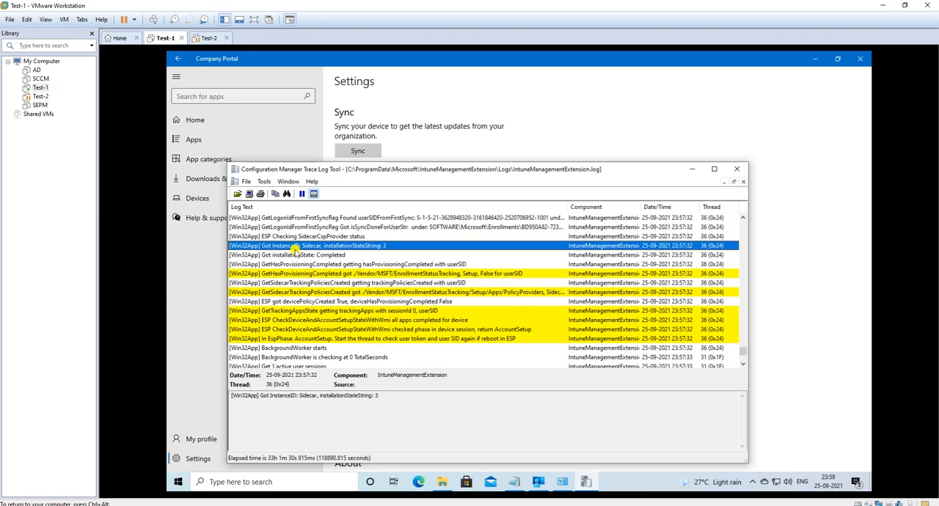
{"action": "left_click", "coordinate": [265, 264]}
{"action": "left_click", "coordinate": [253, 255]}
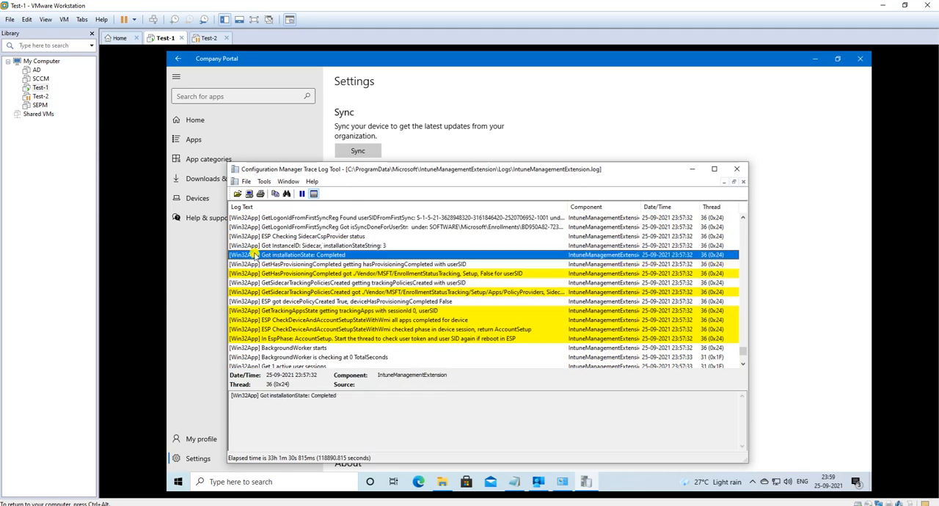
{"action": "left_click", "coordinate": [295, 266]}
Step: Read on through the AccountSetup phase and user token entries, and inspect the expected usersid entry for session 1
{"action": "scroll", "coordinate": [344, 277], "scroll_direction": "down", "scroll_amount": 3}
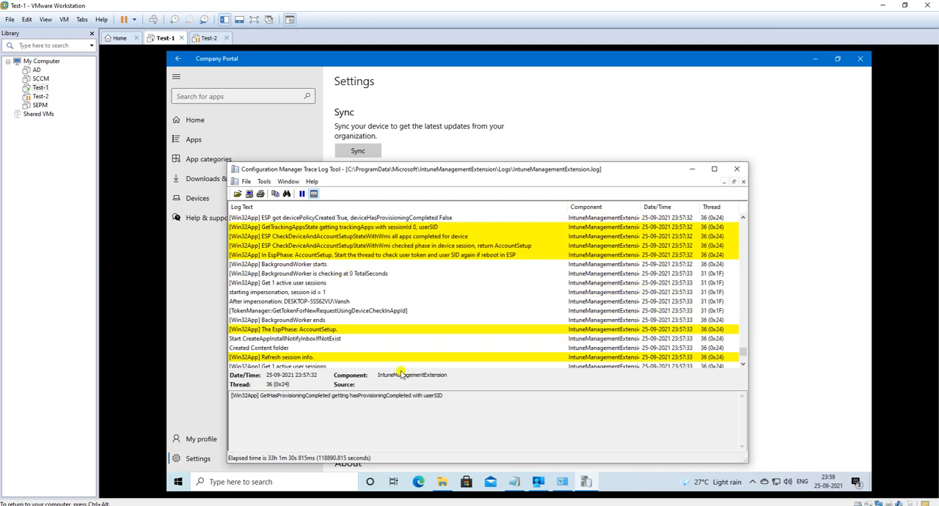
{"action": "scroll", "coordinate": [360, 311], "scroll_direction": "down", "scroll_amount": 3}
{"action": "scroll", "coordinate": [347, 294], "scroll_direction": "down", "scroll_amount": 4}
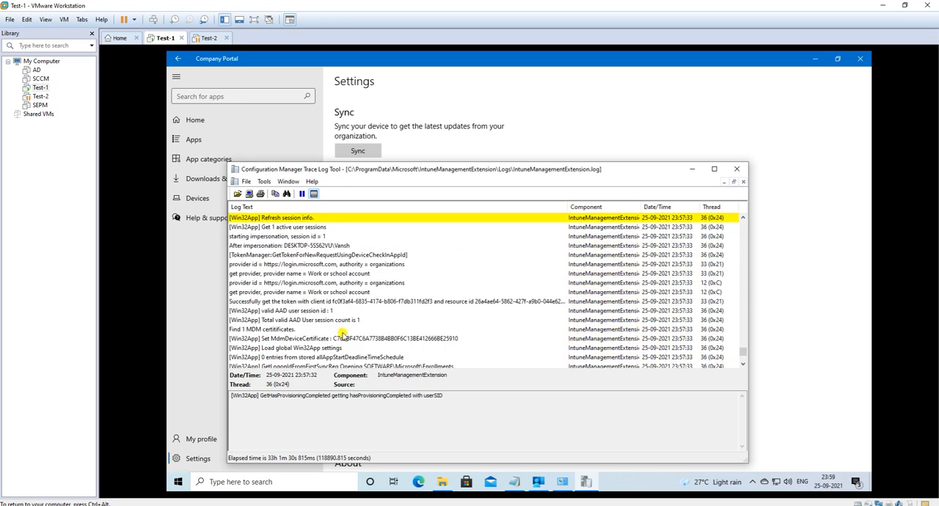
{"action": "scroll", "coordinate": [385, 303], "scroll_direction": "down", "scroll_amount": 2}
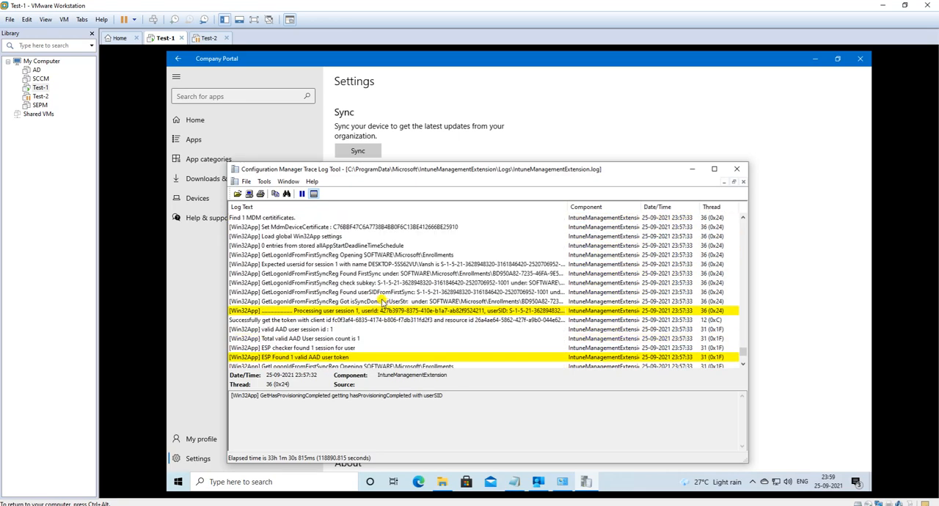
{"action": "left_click", "coordinate": [286, 264]}
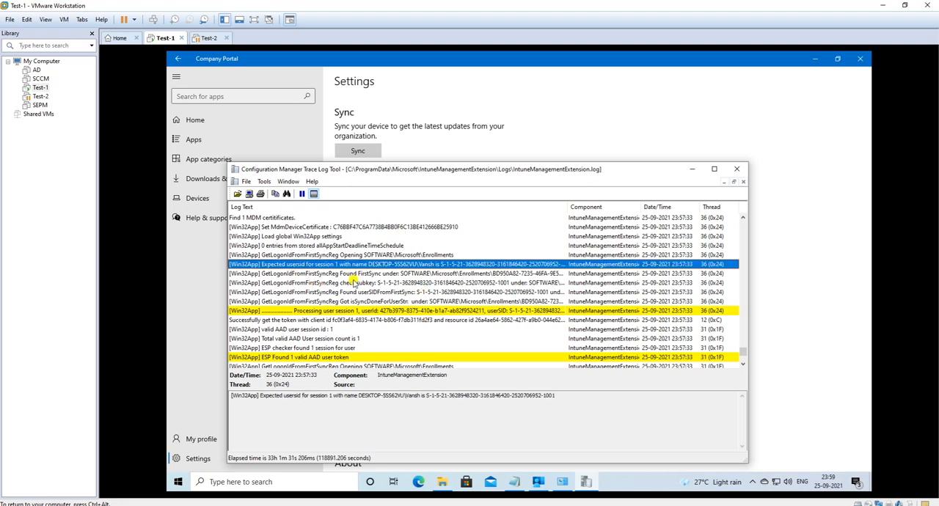
Step: Examine the following application poller entries, including the next expected usersid entry for session 1, down to the Win32 app results reporting
{"action": "scroll", "coordinate": [371, 330], "scroll_direction": "down", "scroll_amount": 5}
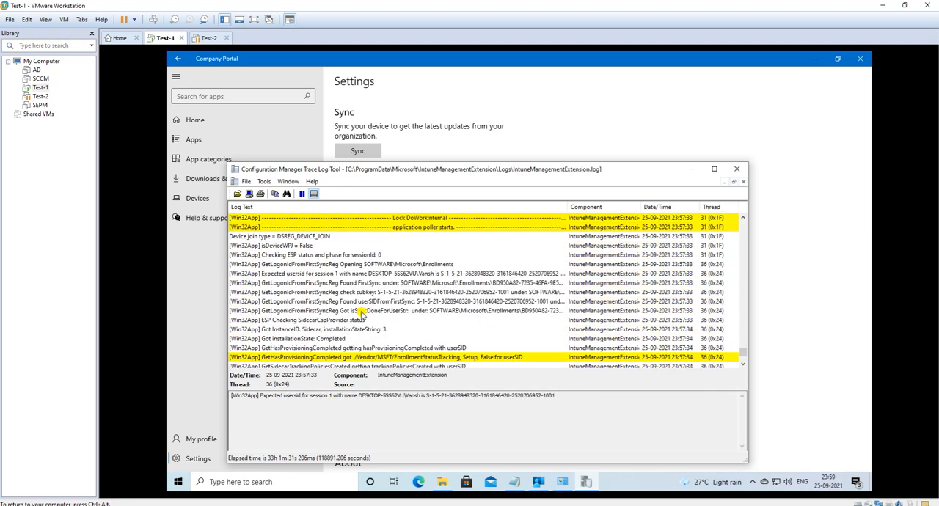
{"action": "scroll", "coordinate": [293, 308], "scroll_direction": "down", "scroll_amount": 5}
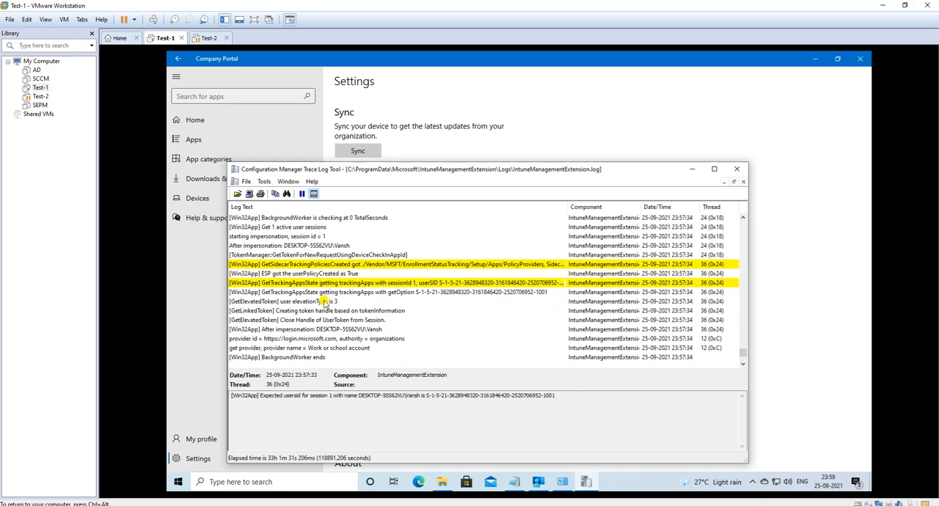
{"action": "scroll", "coordinate": [323, 303], "scroll_direction": "down", "scroll_amount": 5}
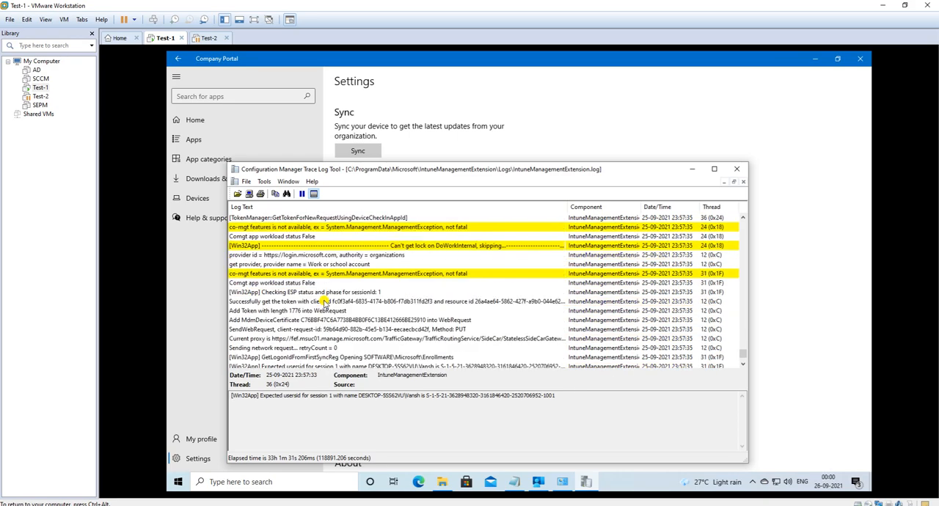
{"action": "scroll", "coordinate": [323, 303], "scroll_direction": "down", "scroll_amount": 1}
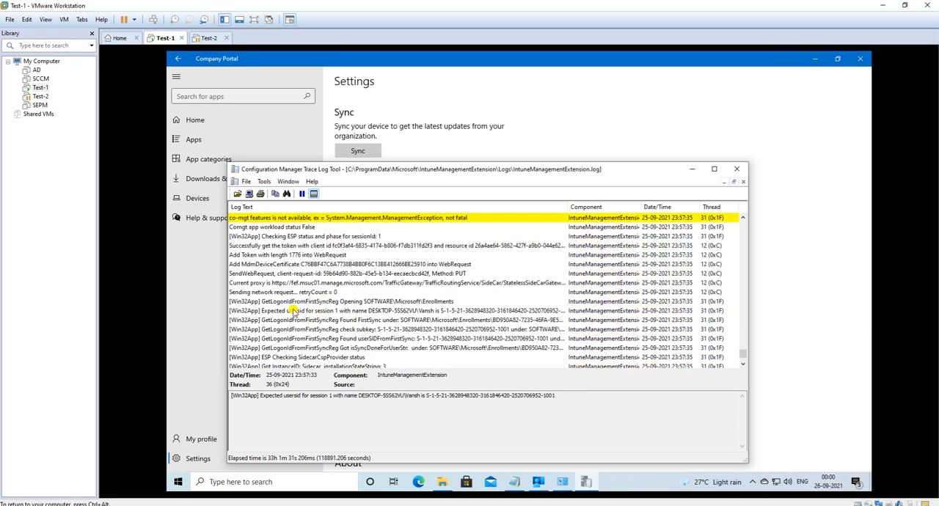
{"action": "left_click", "coordinate": [358, 311]}
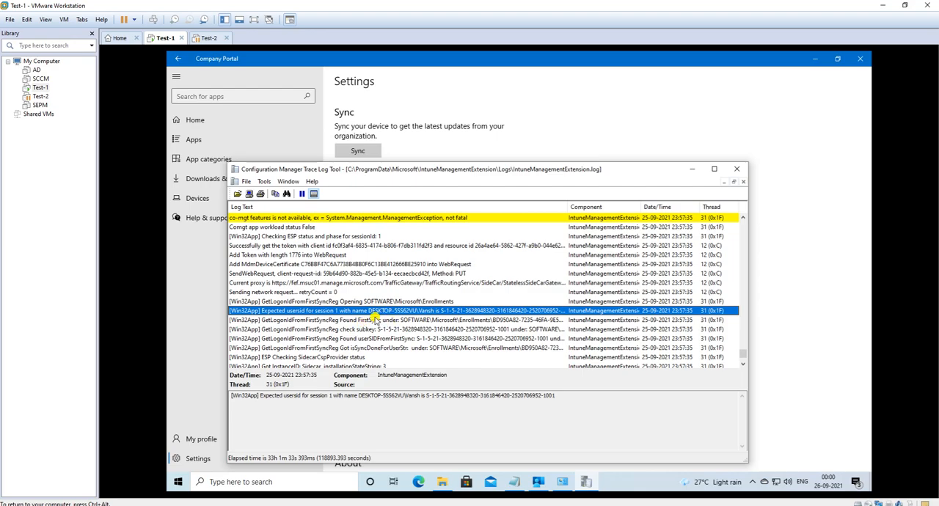
{"action": "scroll", "coordinate": [371, 315], "scroll_direction": "down", "scroll_amount": 10}
{"action": "scroll", "coordinate": [338, 316], "scroll_direction": "down", "scroll_amount": 8}
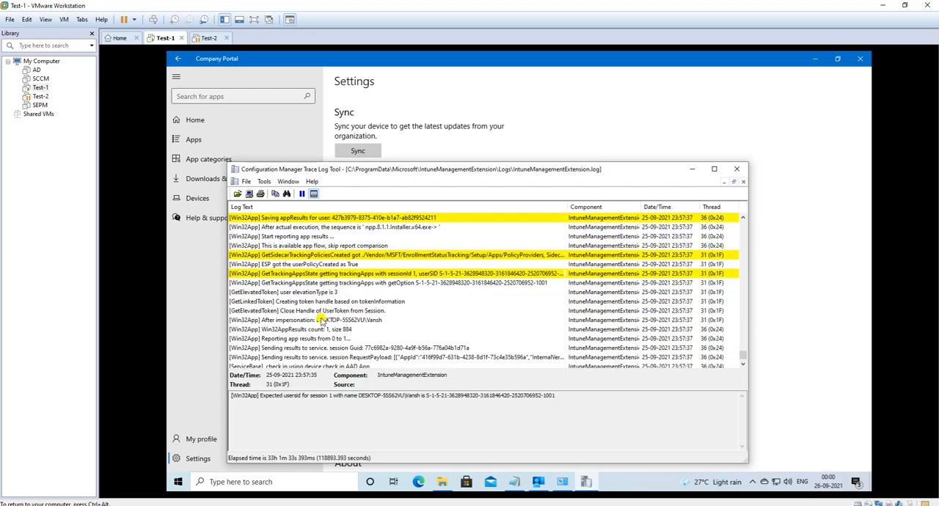
Step: Switch to Company Portal and open its Apps page
{"action": "left_click", "coordinate": [184, 273]}
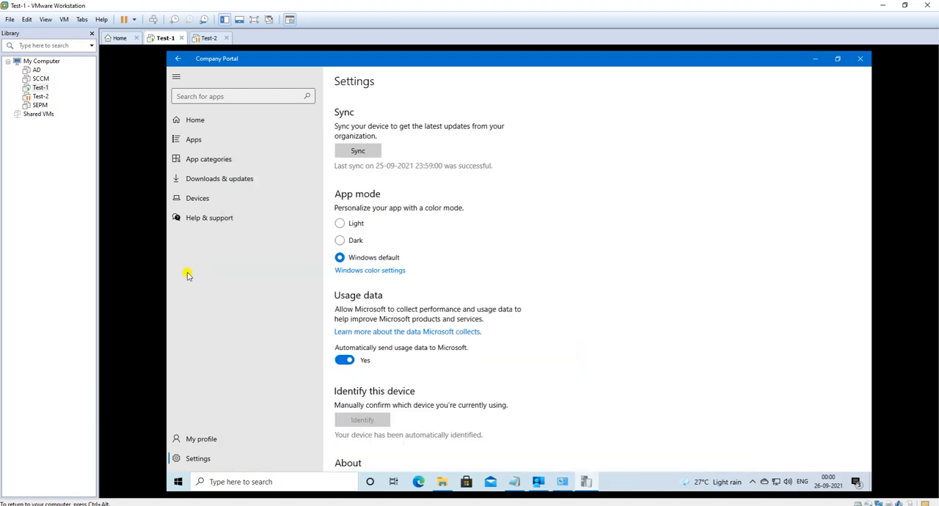
{"action": "left_click", "coordinate": [205, 144]}
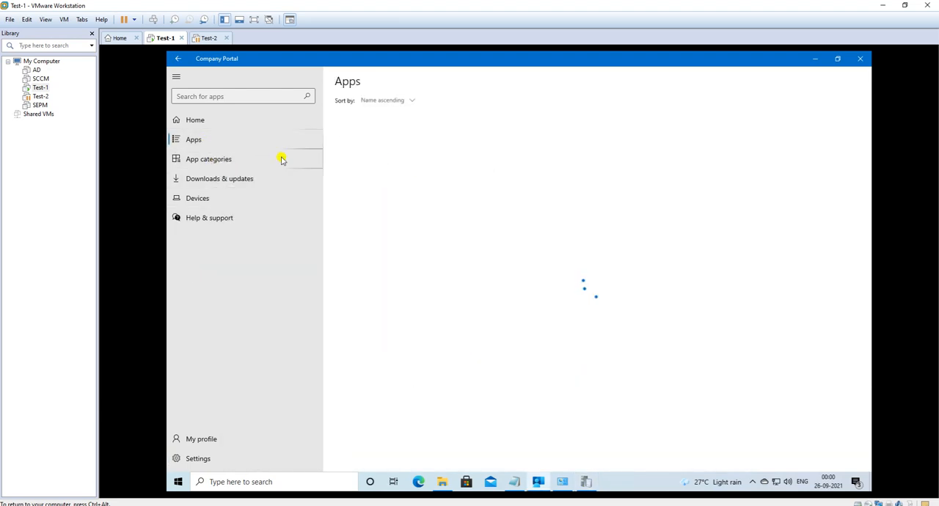
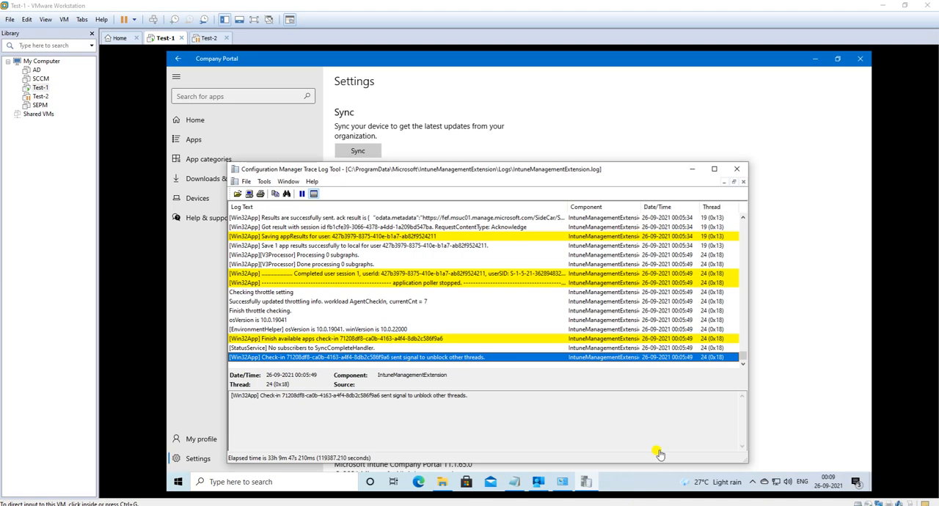
Step: Switch from the log to Company Portal and check the published apps on its Home and Apps pages
{"action": "scroll", "coordinate": [469, 326], "scroll_direction": "up", "scroll_amount": 5}
{"action": "scroll", "coordinate": [380, 290], "scroll_direction": "up", "scroll_amount": 5}
{"action": "scroll", "coordinate": [385, 290], "scroll_direction": "down", "scroll_amount": 4}
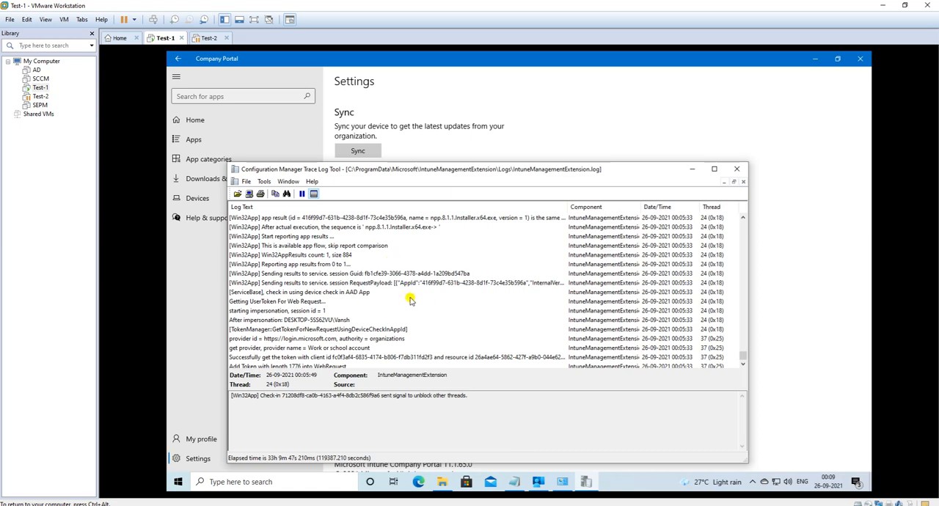
{"action": "left_click", "coordinate": [776, 260]}
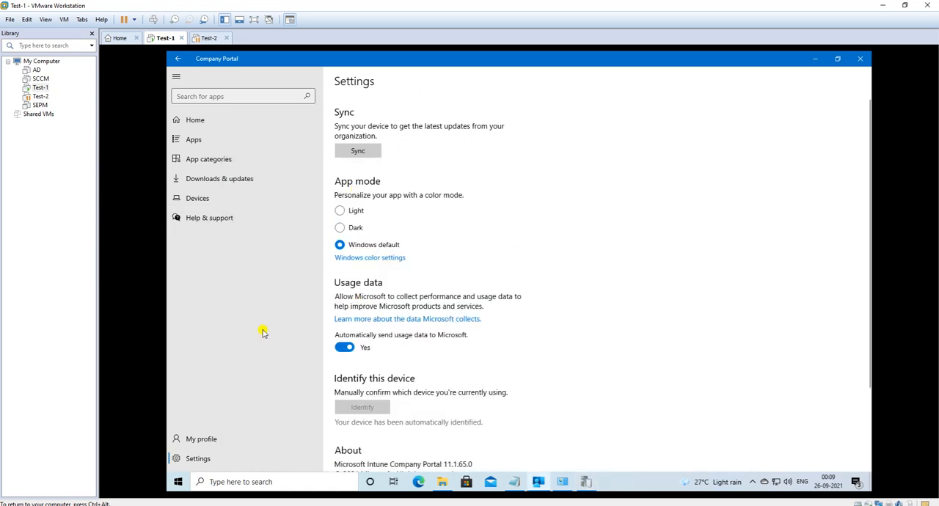
{"action": "left_click", "coordinate": [209, 124]}
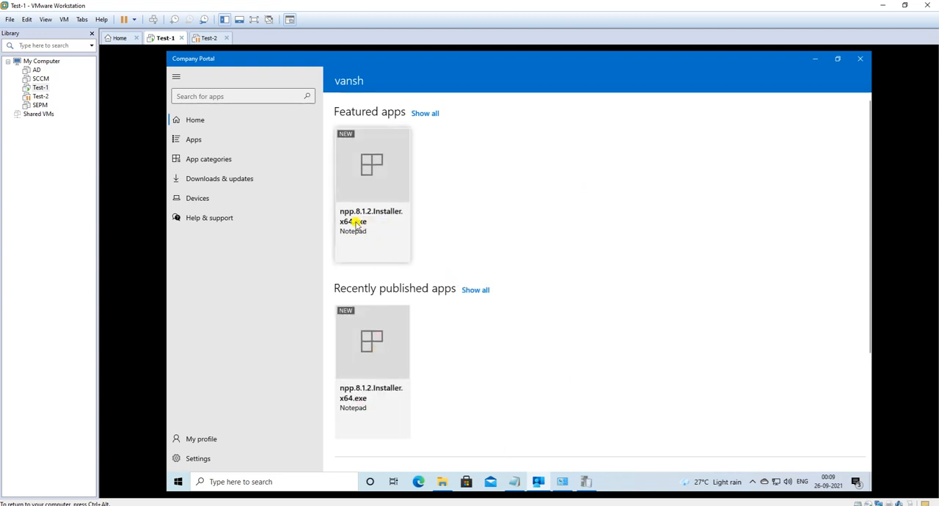
{"action": "left_click", "coordinate": [220, 139]}
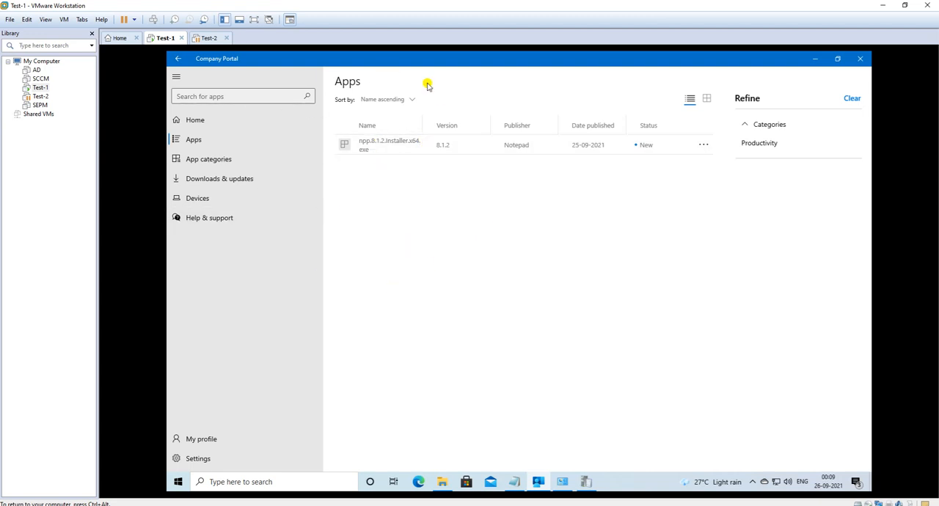
Step: Return to IntuneManagementExtension.log and review the last available apps check-in, including the appResultCreatedTimeUTC parsing entry
{"action": "left_click", "coordinate": [584, 482]}
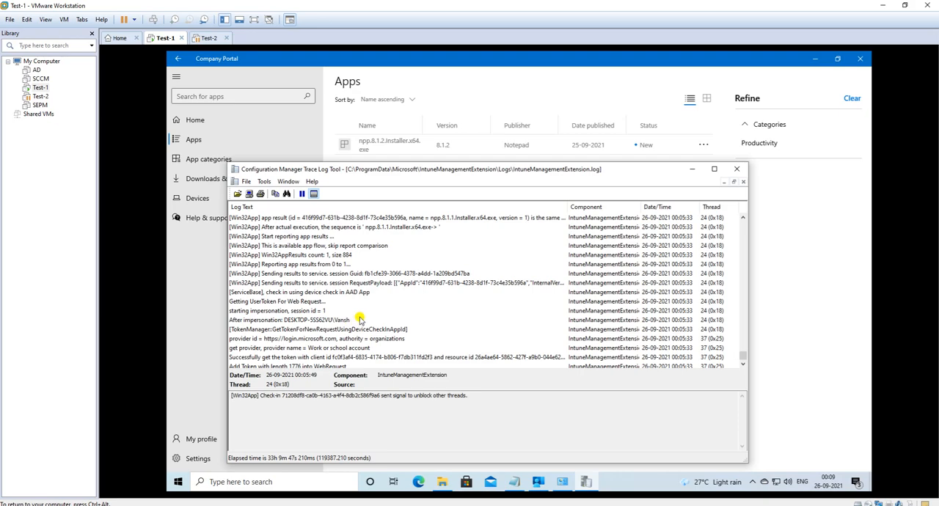
{"action": "scroll", "coordinate": [362, 315], "scroll_direction": "up", "scroll_amount": 8}
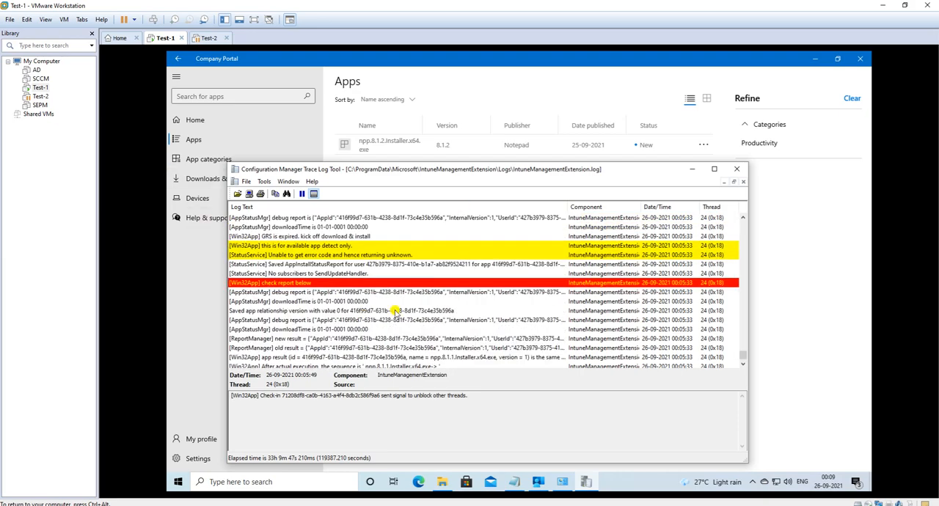
{"action": "left_click", "coordinate": [286, 350]}
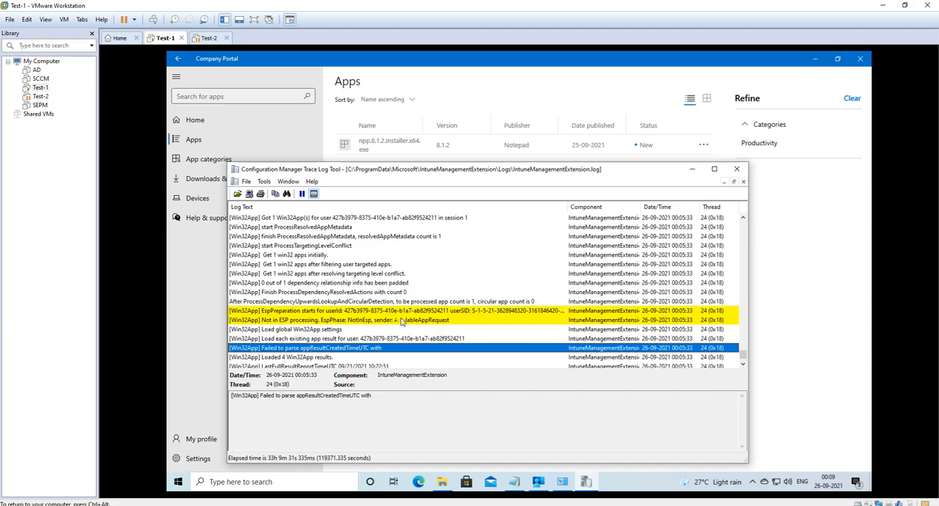
{"action": "scroll", "coordinate": [401, 320], "scroll_direction": "up", "scroll_amount": 8}
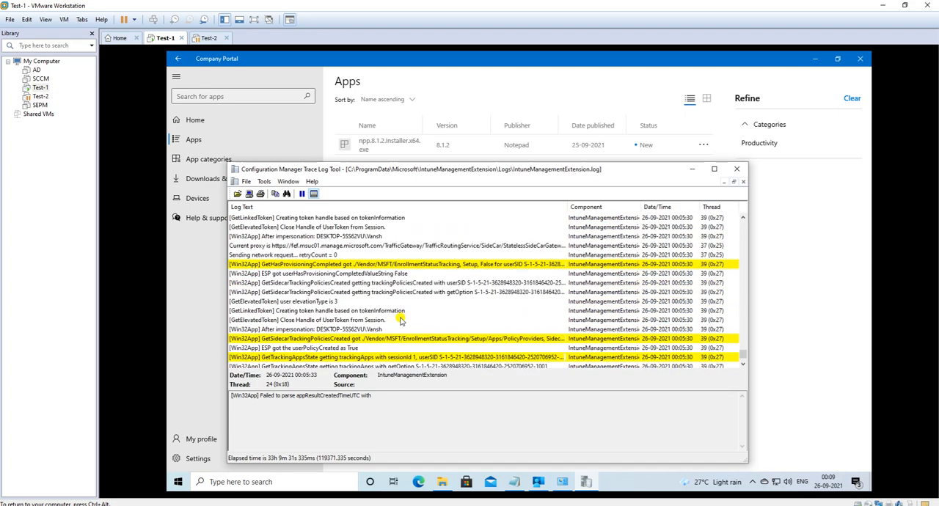
{"action": "scroll", "coordinate": [401, 321], "scroll_direction": "down", "scroll_amount": 8}
{"action": "scroll", "coordinate": [403, 317], "scroll_direction": "down", "scroll_amount": 5}
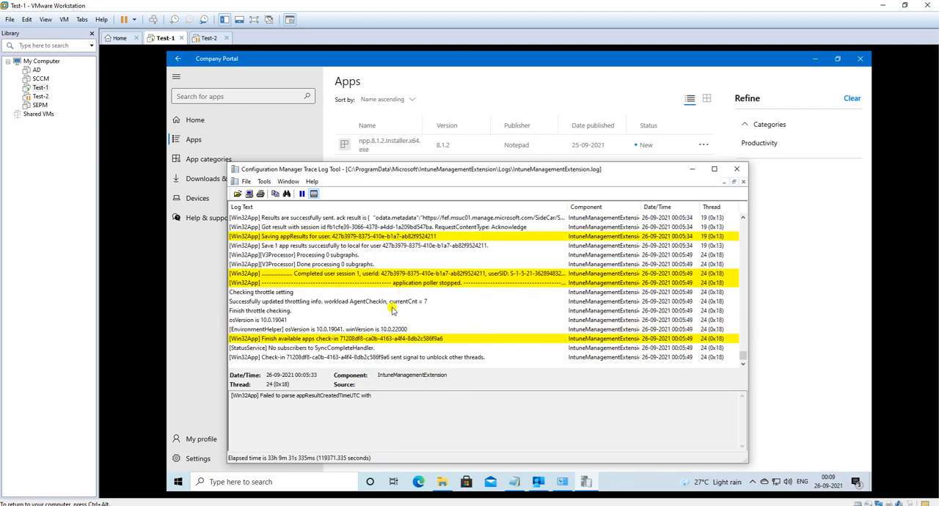
Step: Check the installed Notepad++ version in Programs and Features and return to the Company Portal Apps page
{"action": "left_click", "coordinate": [787, 321]}
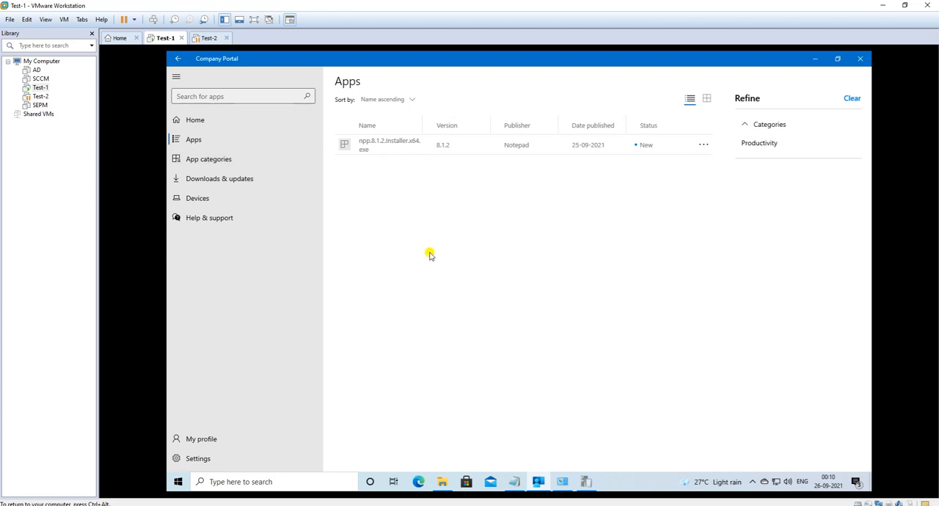
{"action": "left_click", "coordinate": [565, 485]}
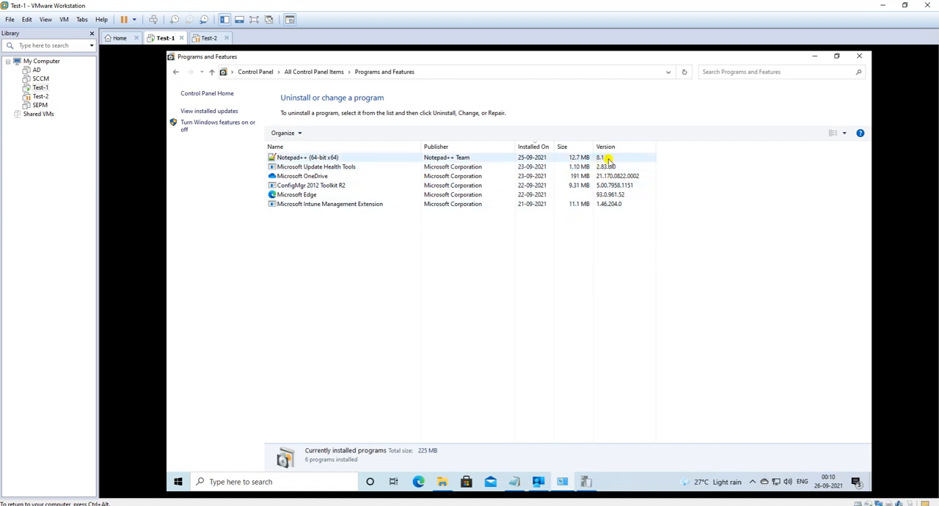
{"action": "left_click", "coordinate": [816, 58]}
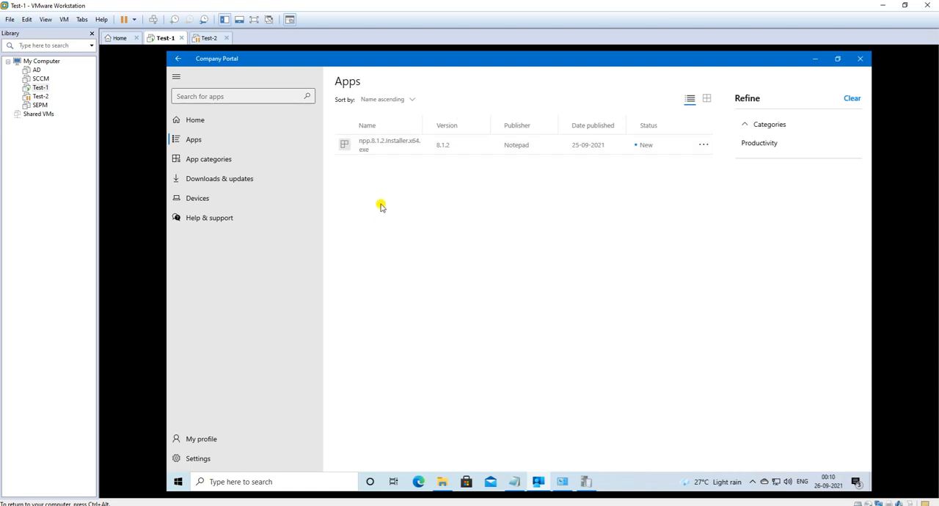
Step: Open npp.8.1.2.Installer.x64.exe in Company Portal and start its installation
{"action": "left_click", "coordinate": [391, 148]}
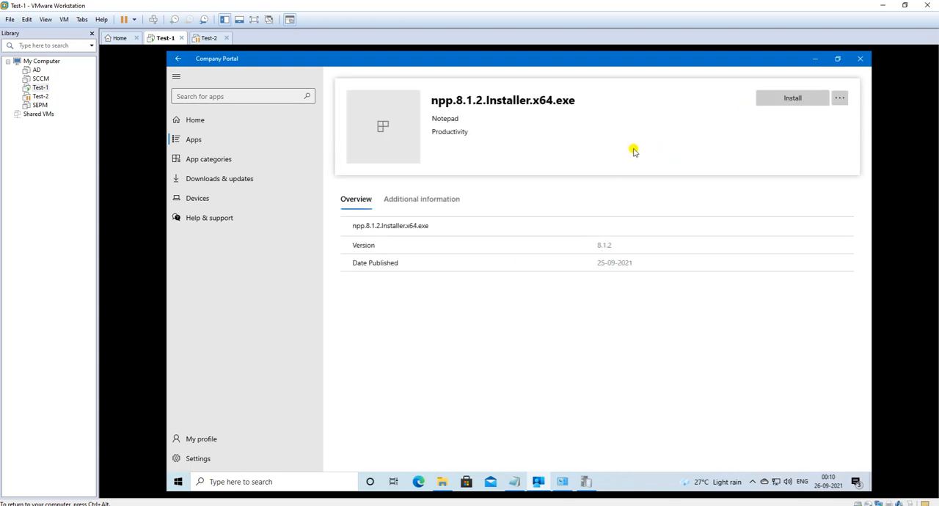
{"action": "left_click", "coordinate": [775, 98]}
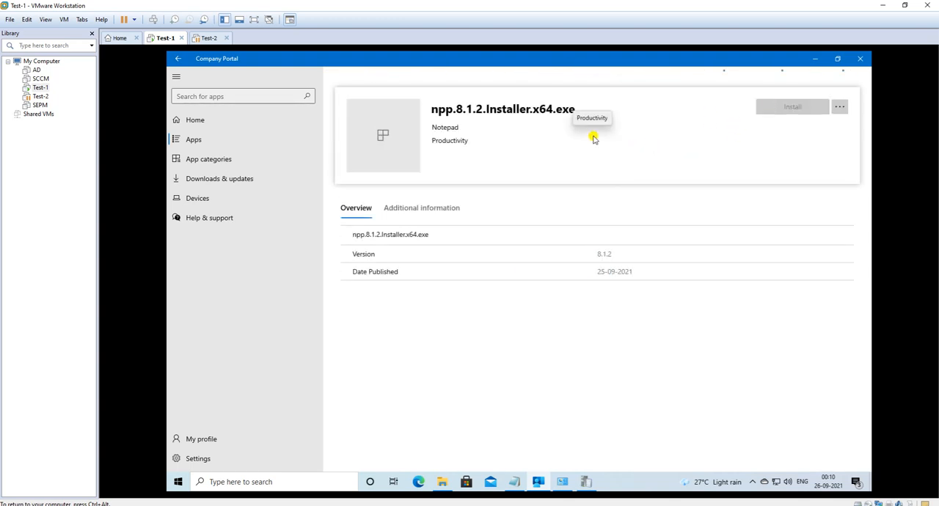
Step: Follow the installation in IntuneManagementExtension.log, inspecting the DownloadUrl entry and the content request and detection entries before it
{"action": "left_click", "coordinate": [589, 481]}
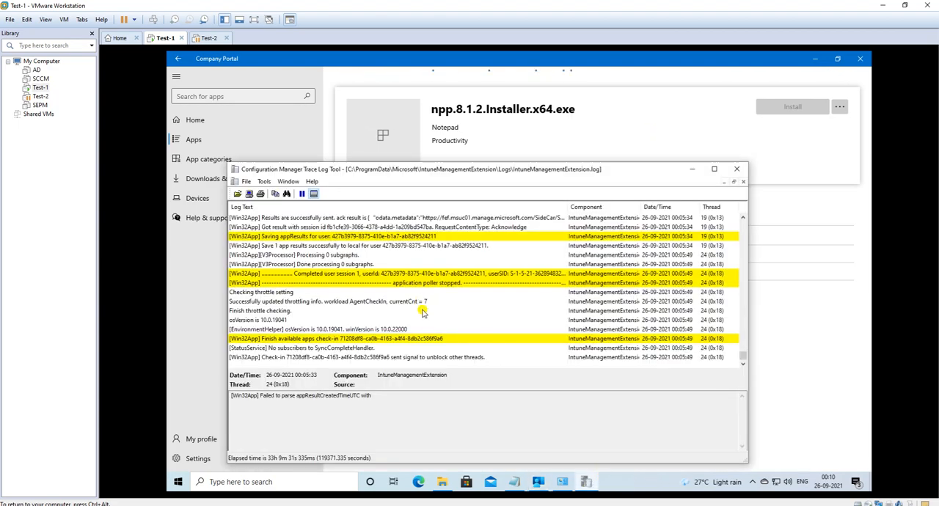
{"action": "left_click", "coordinate": [381, 358]}
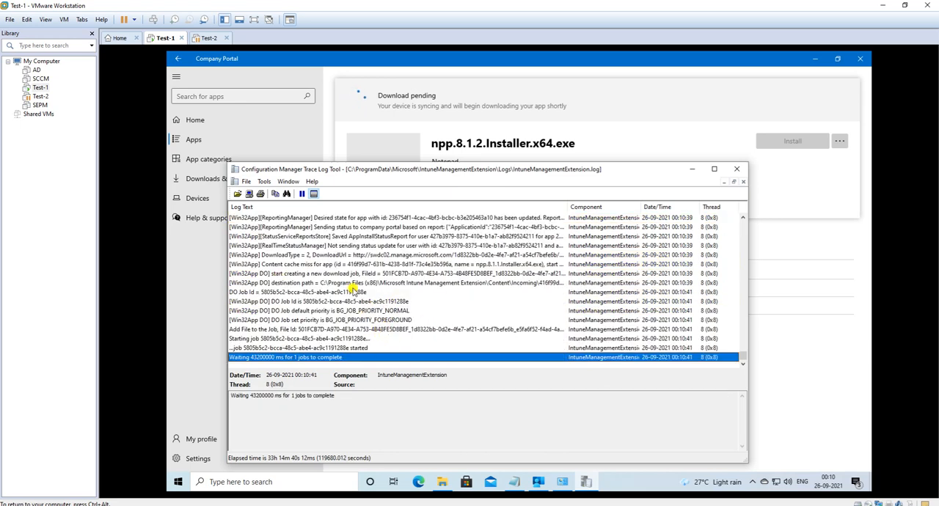
{"action": "left_click", "coordinate": [321, 254]}
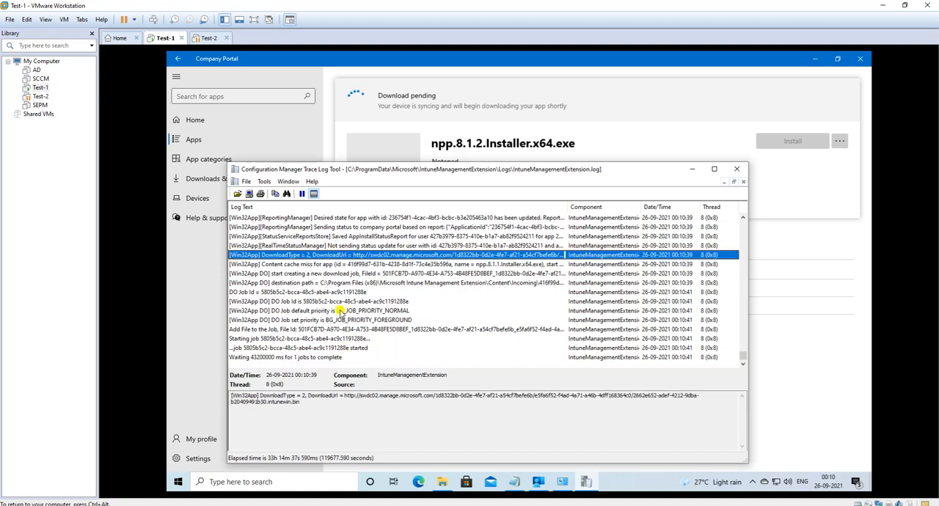
{"action": "scroll", "coordinate": [341, 311], "scroll_direction": "up", "scroll_amount": 10}
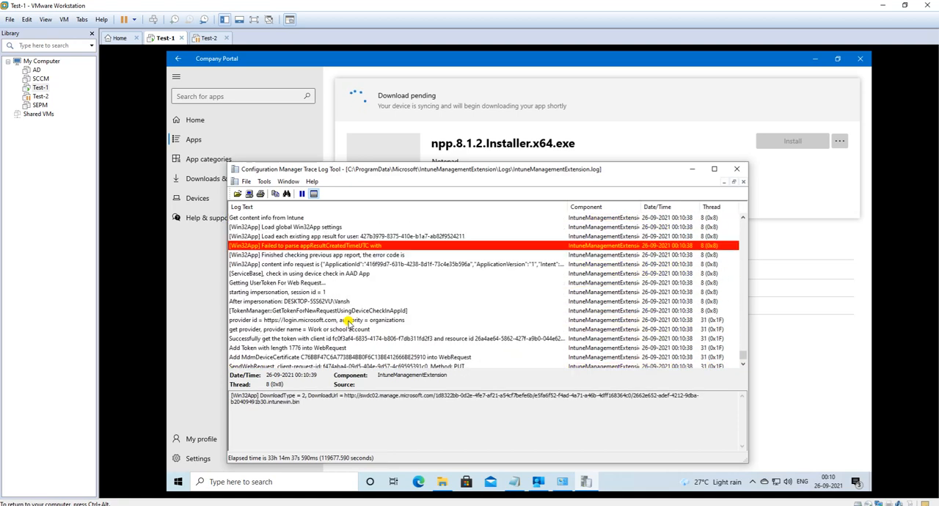
{"action": "scroll", "coordinate": [349, 322], "scroll_direction": "up", "scroll_amount": 10}
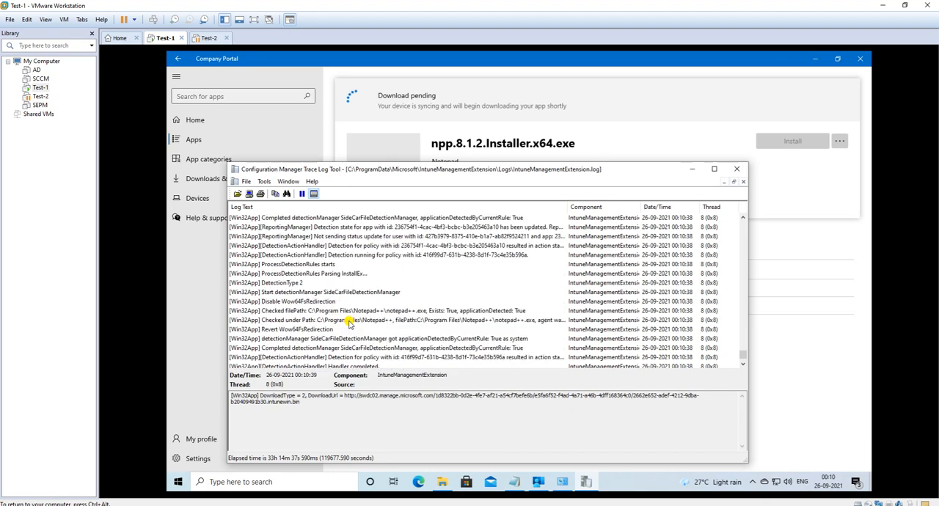
{"action": "scroll", "coordinate": [355, 286], "scroll_direction": "up", "scroll_amount": 10}
{"action": "scroll", "coordinate": [356, 286], "scroll_direction": "down", "scroll_amount": 11}
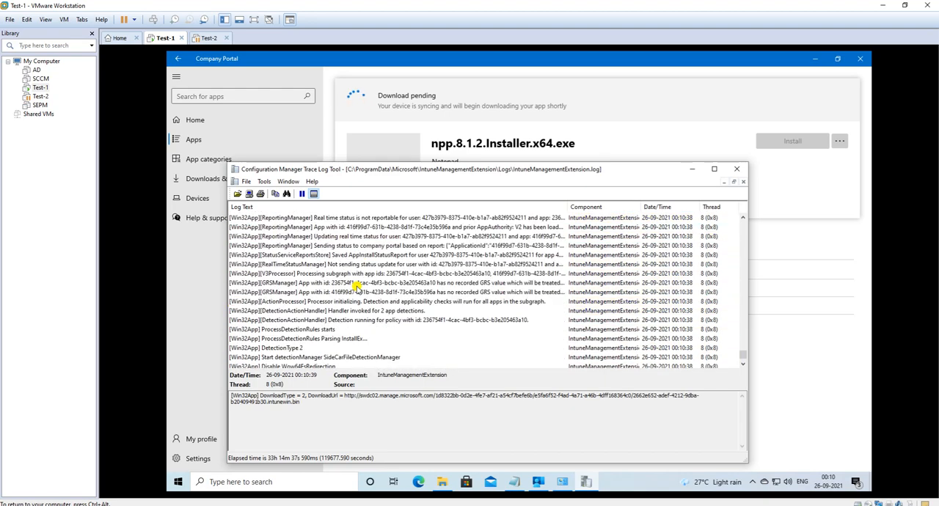
Step: Search the log for "notepad" from the StatusServiceReportsStore entry and inspect the notepad++.exe file path check and Wow64FsRedirection entries
{"action": "left_click", "coordinate": [355, 257]}
{"action": "key", "text": "ctrl+f"}
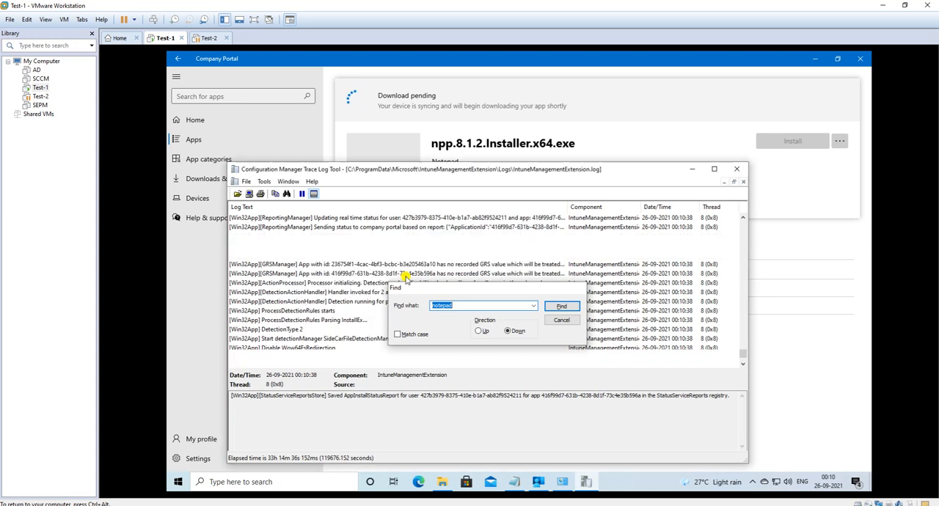
{"action": "key", "text": "Return"}
{"action": "scroll", "coordinate": [425, 356], "scroll_direction": "down", "scroll_amount": 2}
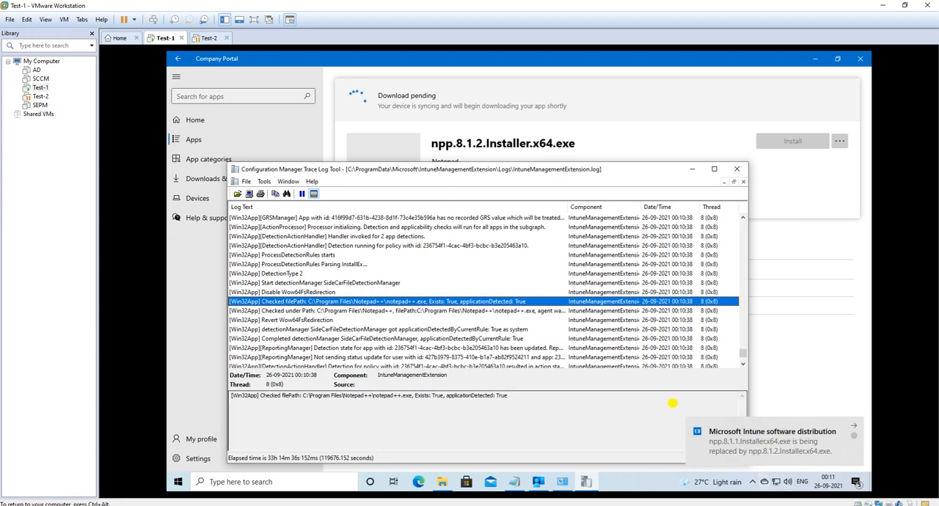
{"action": "left_click", "coordinate": [312, 321]}
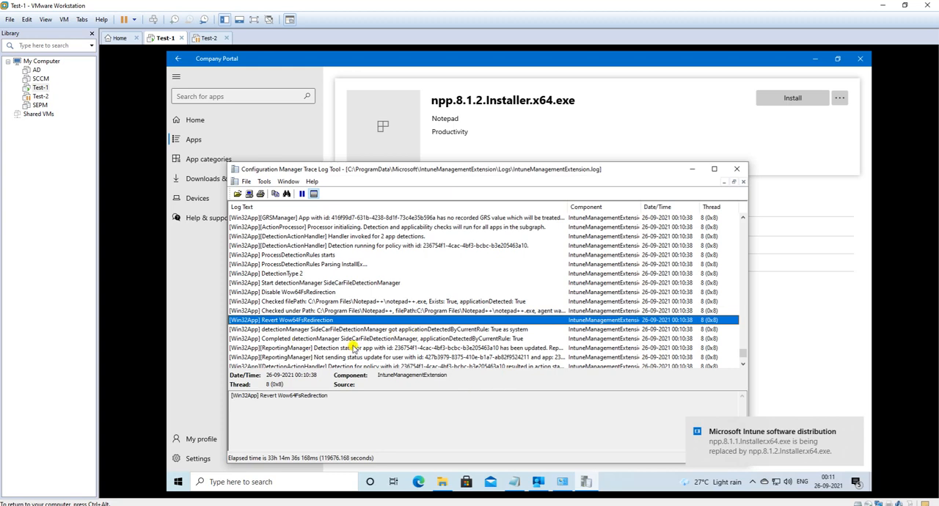
{"action": "left_click", "coordinate": [336, 302]}
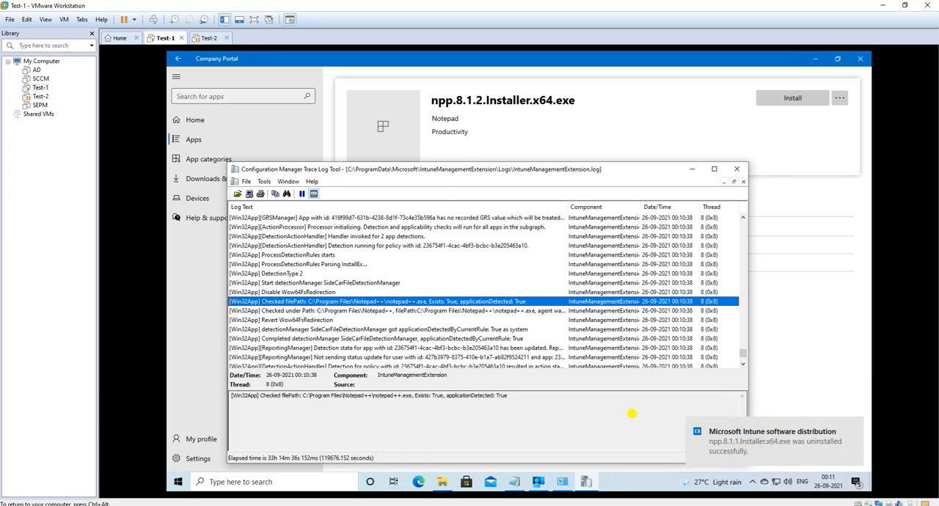
Step: Inspect the completed SideCarFileDetectionManager entry and follow the log through the second notepad++.exe detection to the final check-in entry
{"action": "left_click", "coordinate": [449, 339]}
{"action": "scroll", "coordinate": [440, 341], "scroll_direction": "down", "scroll_amount": 10}
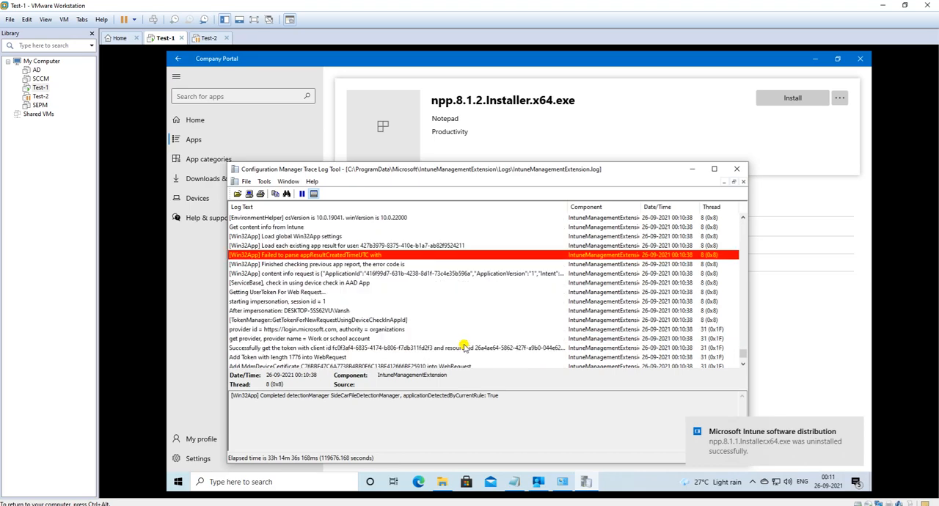
{"action": "scroll", "coordinate": [411, 343], "scroll_direction": "down", "scroll_amount": 8}
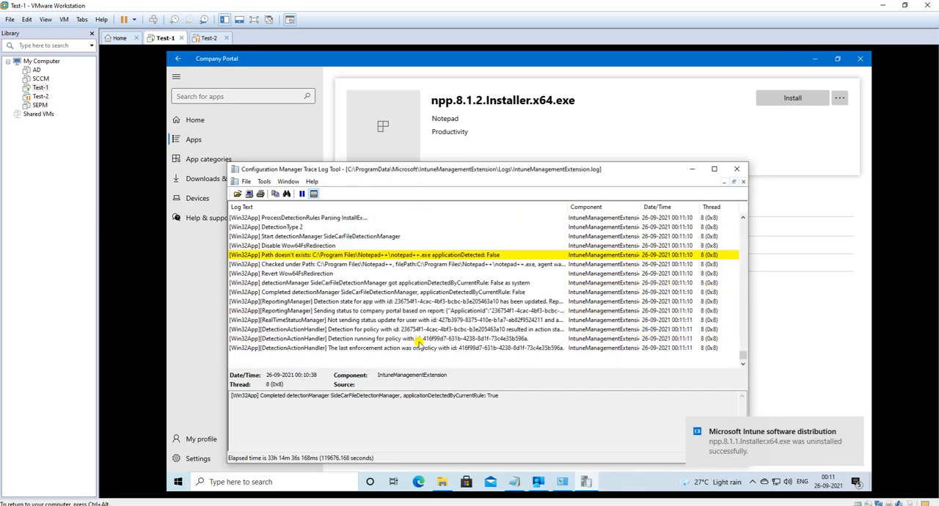
{"action": "scroll", "coordinate": [423, 343], "scroll_direction": "down", "scroll_amount": 5}
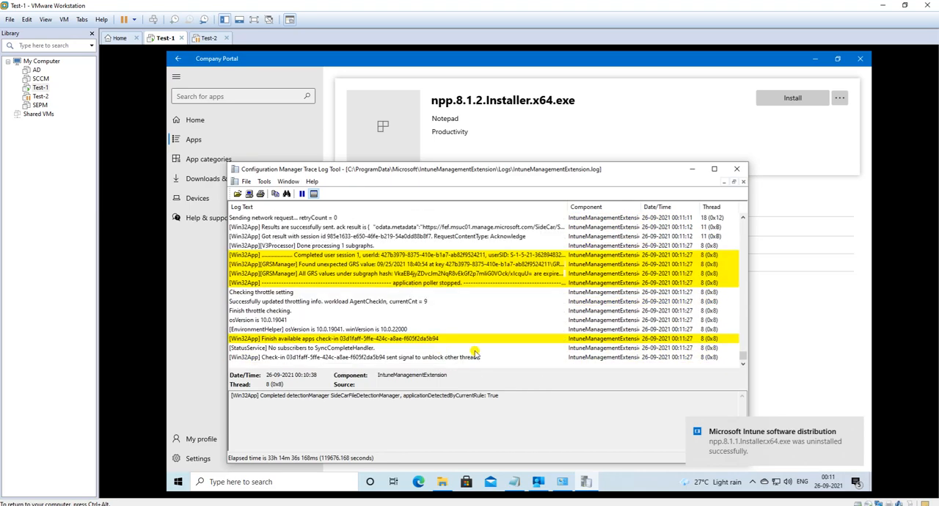
{"action": "left_click", "coordinate": [361, 357]}
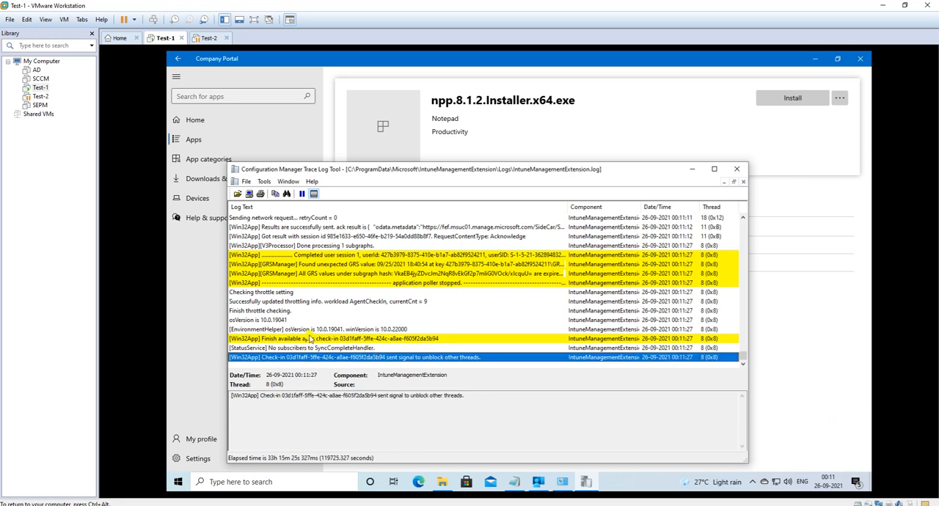
{"action": "scroll", "coordinate": [419, 330], "scroll_direction": "up", "scroll_amount": 5}
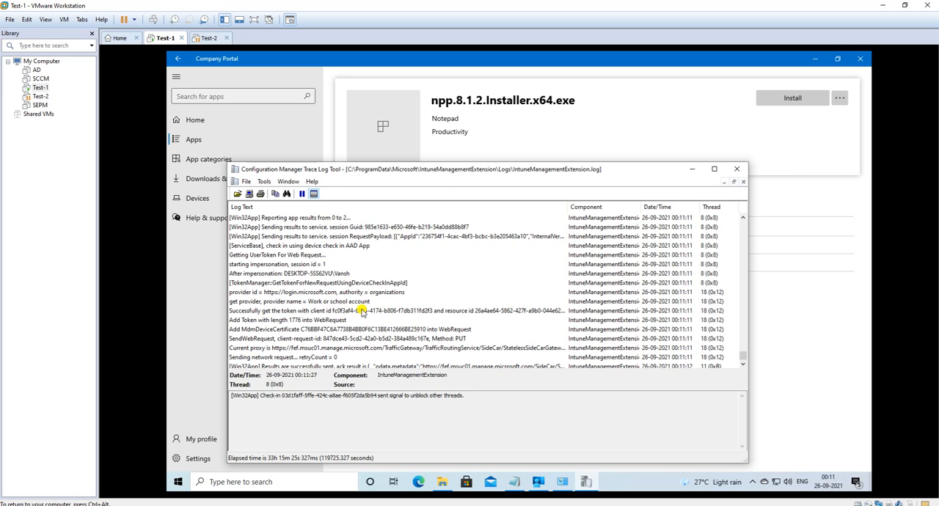
{"action": "key", "text": "ctrl+f"}
{"action": "left_click", "coordinate": [553, 314]}
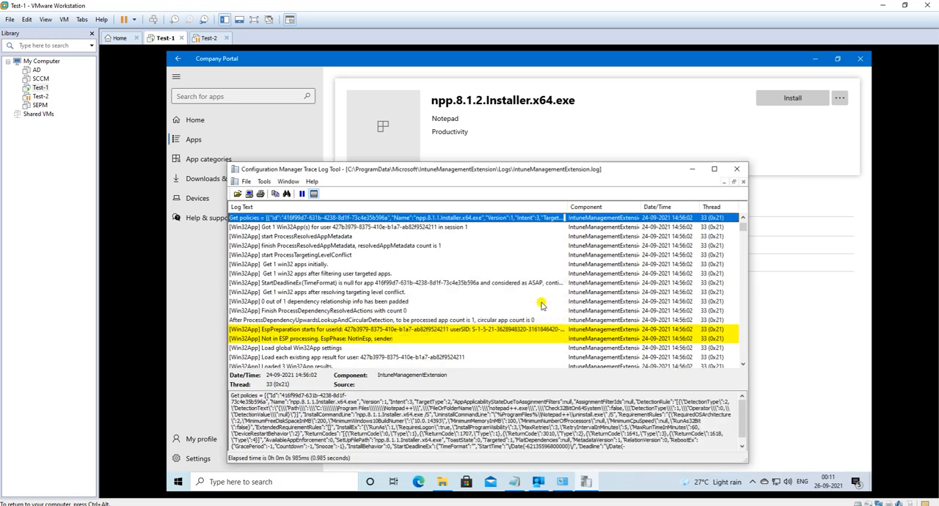
{"action": "left_click", "coordinate": [742, 234]}
{"action": "left_click_drag", "start_coordinate": [742, 234], "coordinate": [741, 341]}
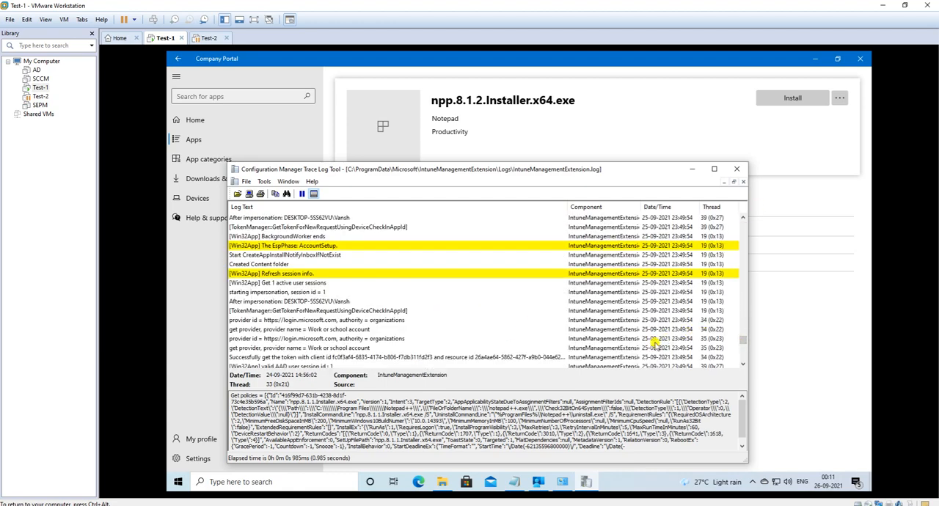
Step: Search onward from the BackgroundWorker callback entry and examine the npp.8.1.1 Get policies entry with the app processing entries after it
{"action": "left_click", "coordinate": [327, 275]}
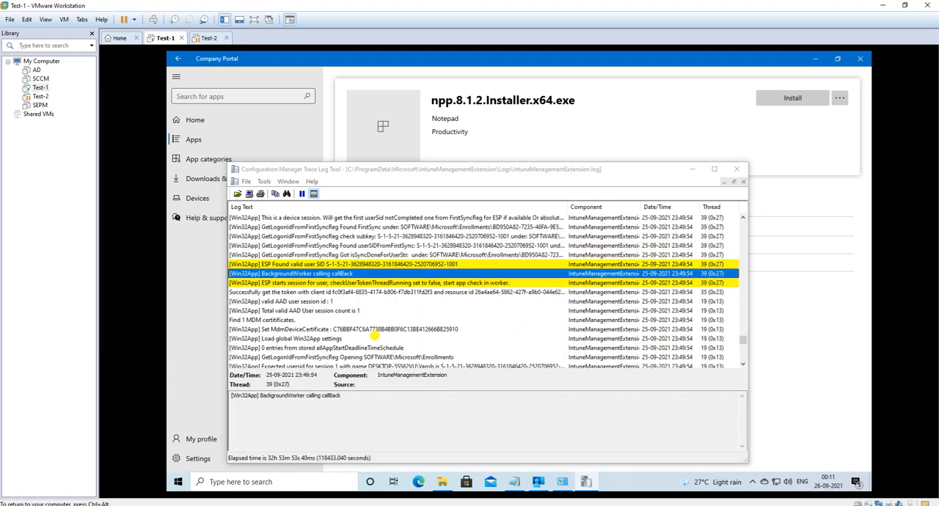
{"action": "key", "text": "ctrl+f"}
{"action": "left_click", "coordinate": [561, 306]}
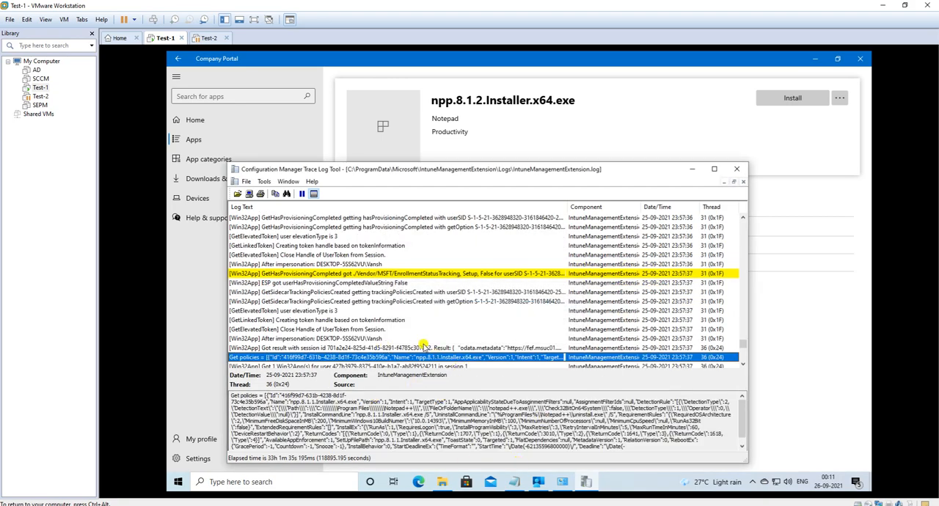
{"action": "scroll", "coordinate": [410, 334], "scroll_direction": "down", "scroll_amount": 3}
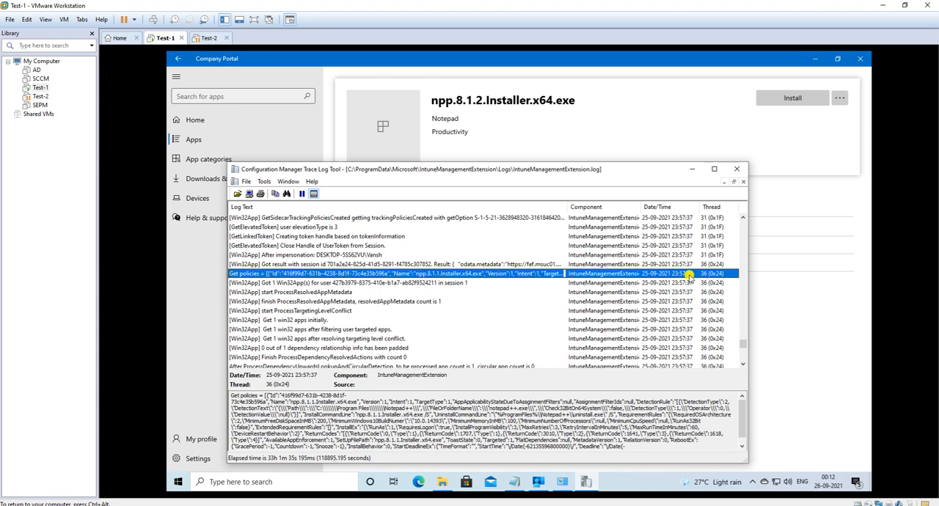
{"action": "scroll", "coordinate": [582, 313], "scroll_direction": "down", "scroll_amount": 10}
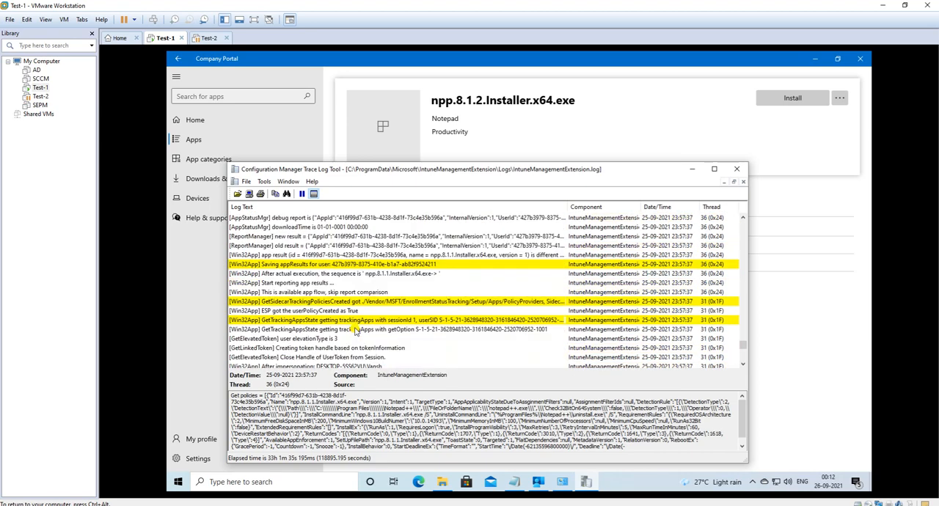
{"action": "scroll", "coordinate": [355, 330], "scroll_direction": "down", "scroll_amount": 3}
{"action": "left_click", "coordinate": [329, 283]}
{"action": "key", "text": "ctrl+f"}
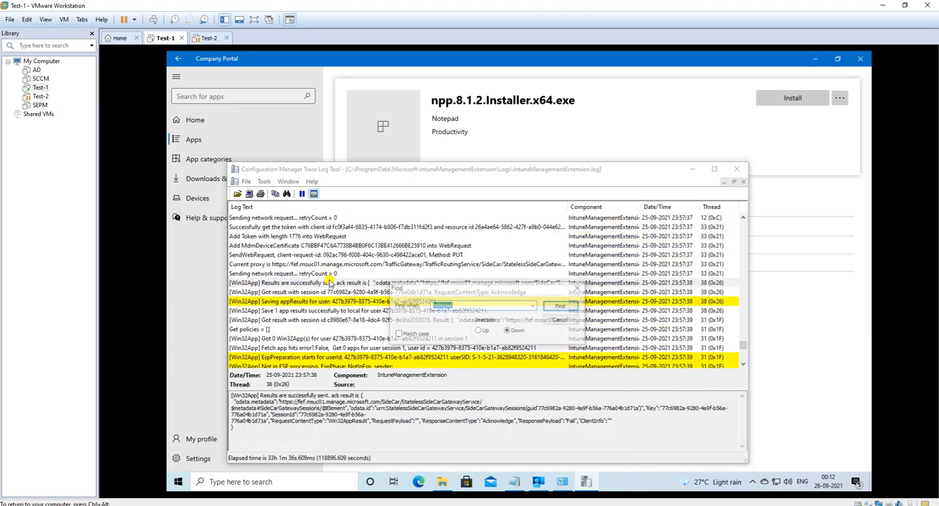
{"action": "key", "text": "Return"}
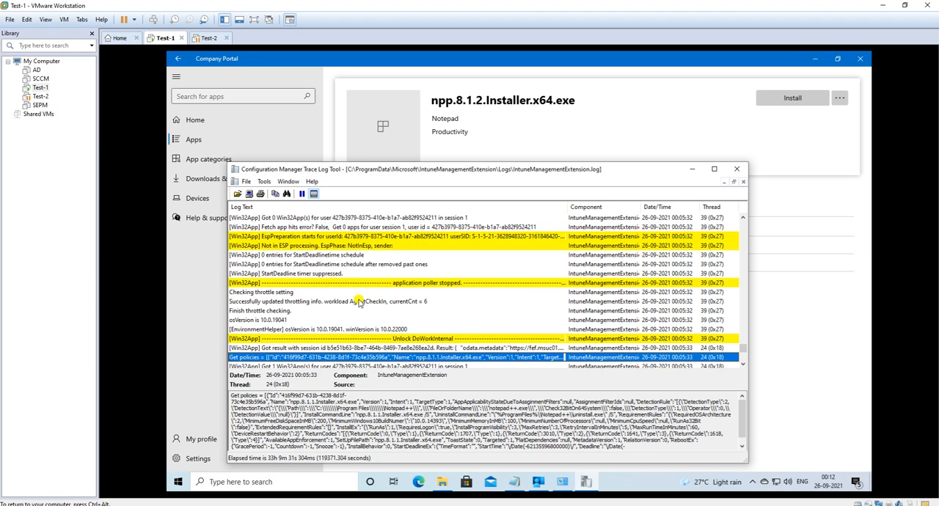
{"action": "scroll", "coordinate": [360, 301], "scroll_direction": "down", "scroll_amount": 3}
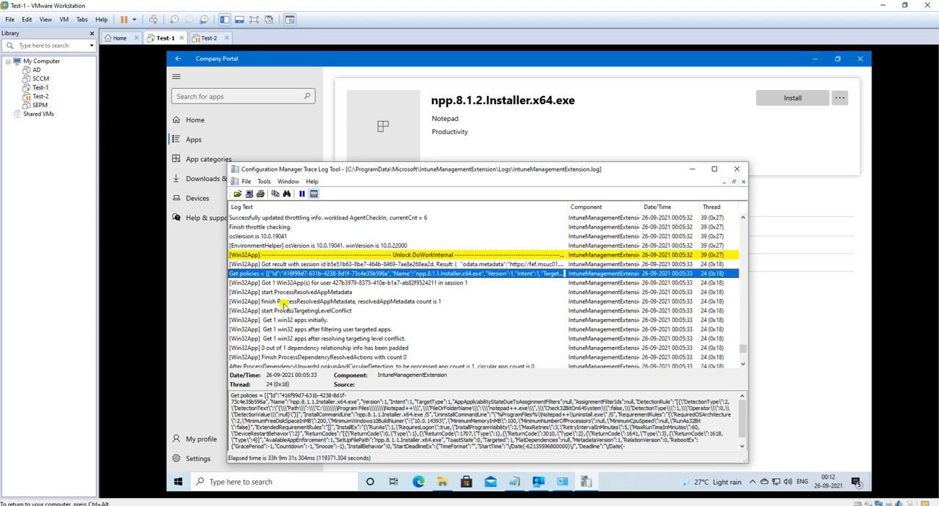
{"action": "left_click", "coordinate": [283, 265]}
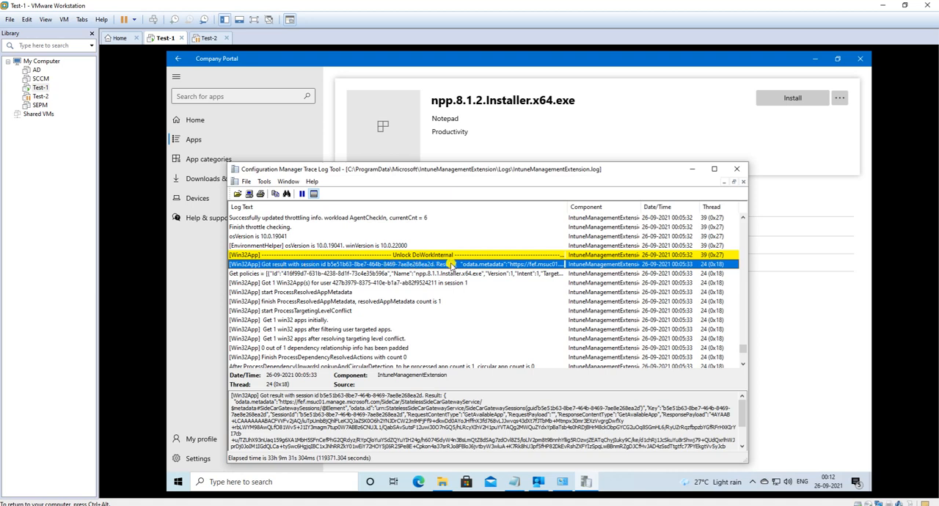
{"action": "left_click", "coordinate": [346, 273]}
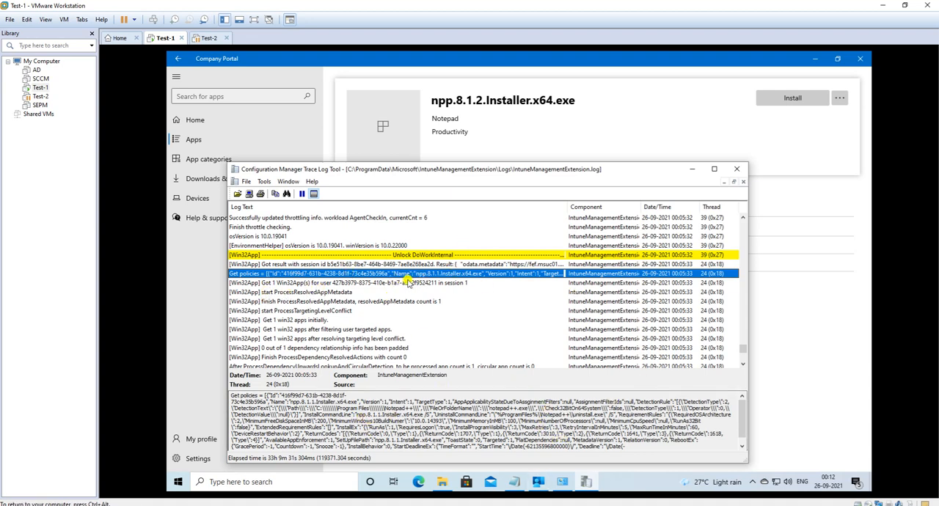
Step: Examine the Win32App count, ProcessResolvedAppMetadata and Load global Win32App settings entries at 00:05:33
{"action": "left_click", "coordinate": [317, 284]}
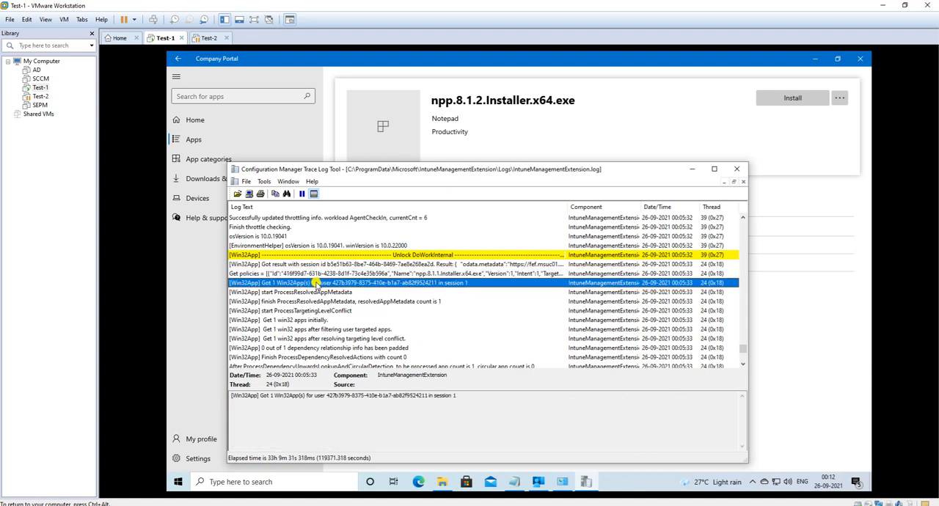
{"action": "left_click", "coordinate": [276, 294]}
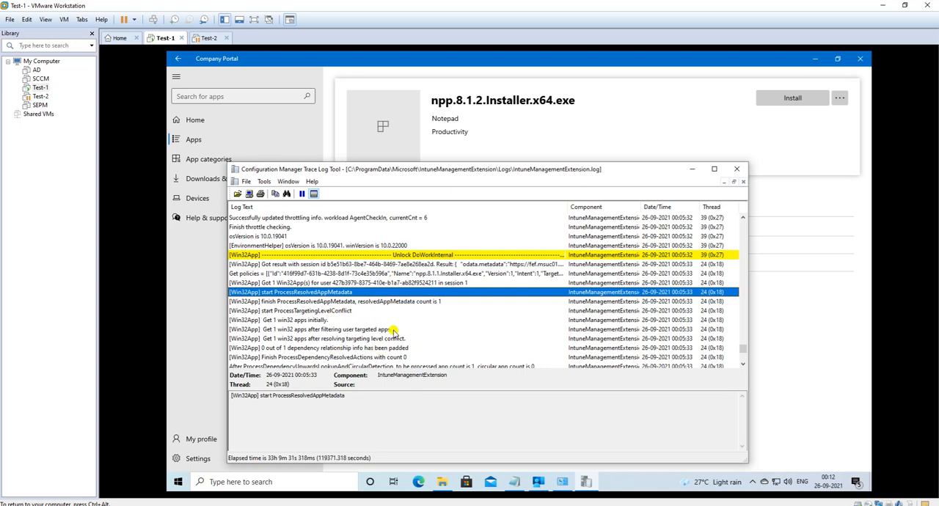
{"action": "scroll", "coordinate": [389, 314], "scroll_direction": "down", "scroll_amount": 1}
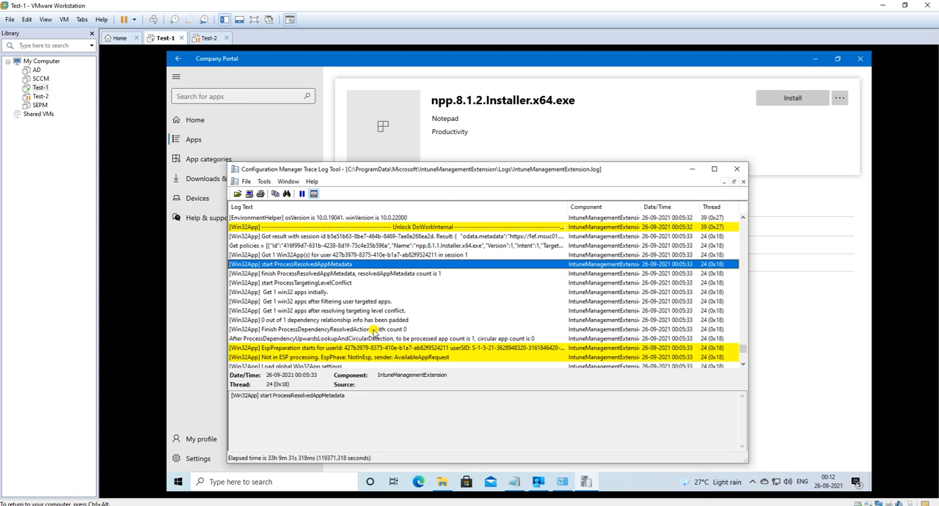
{"action": "scroll", "coordinate": [327, 323], "scroll_direction": "down", "scroll_amount": 2}
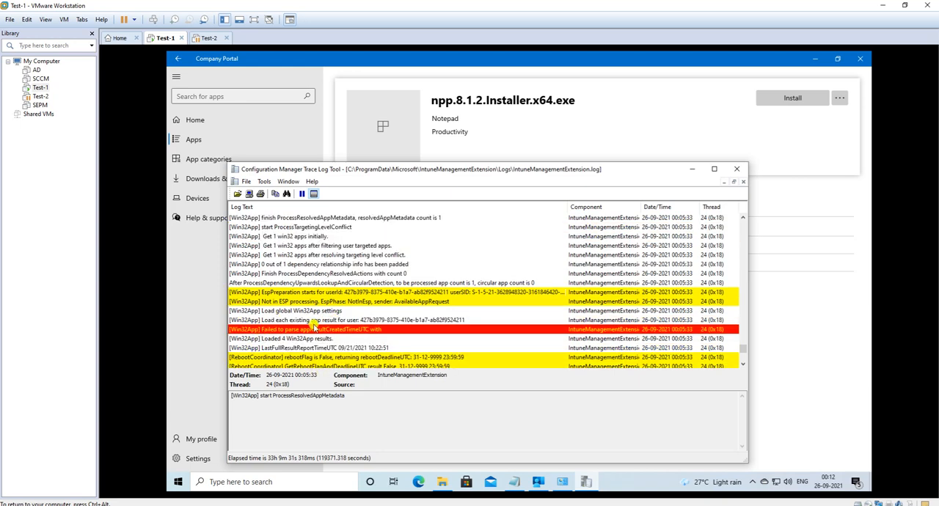
{"action": "left_click", "coordinate": [302, 311]}
{"action": "scroll", "coordinate": [345, 314], "scroll_direction": "down", "scroll_amount": 4}
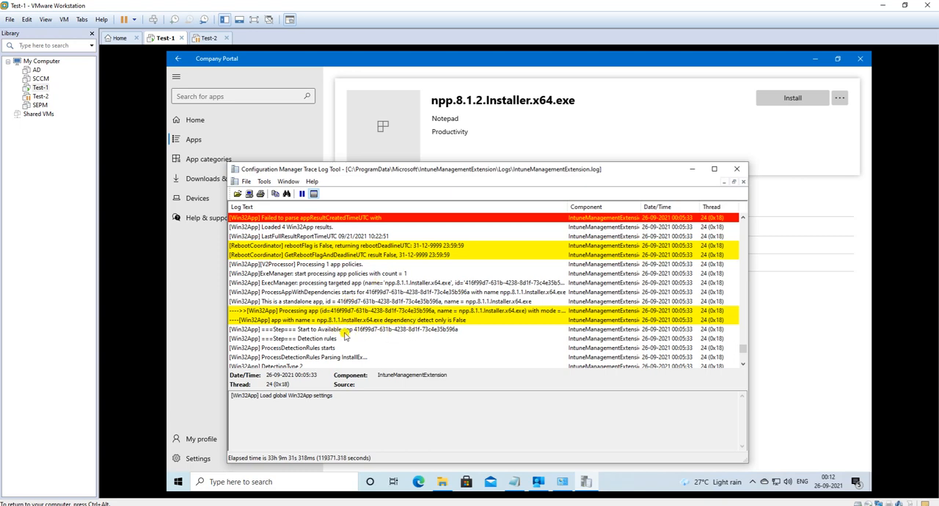
Step: Inspect the available app start, Detection rules and Checked under Path entries for npp.8.1.1, including the path check details
{"action": "scroll", "coordinate": [345, 334], "scroll_direction": "down", "scroll_amount": 2}
{"action": "left_click", "coordinate": [317, 274]}
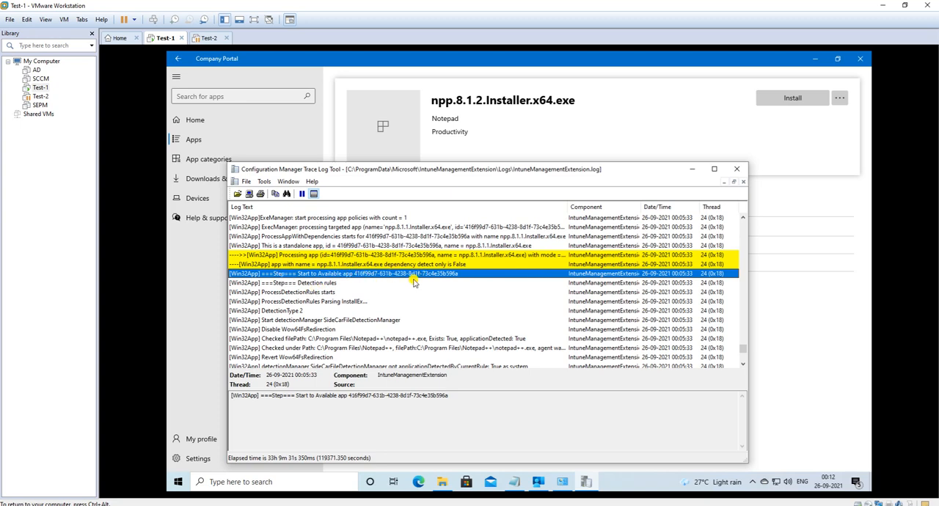
{"action": "left_click", "coordinate": [286, 283]}
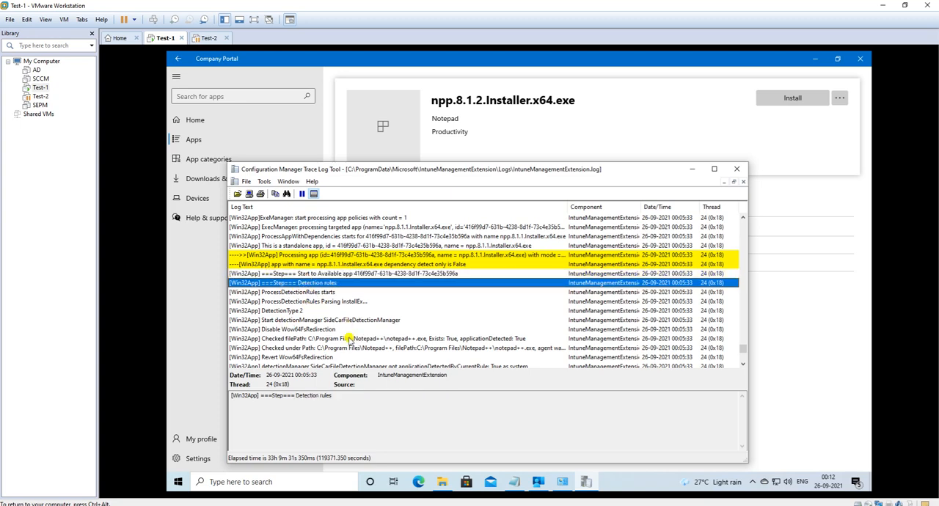
{"action": "left_click", "coordinate": [365, 348]}
{"action": "scroll", "coordinate": [395, 311], "scroll_direction": "down", "scroll_amount": 3}
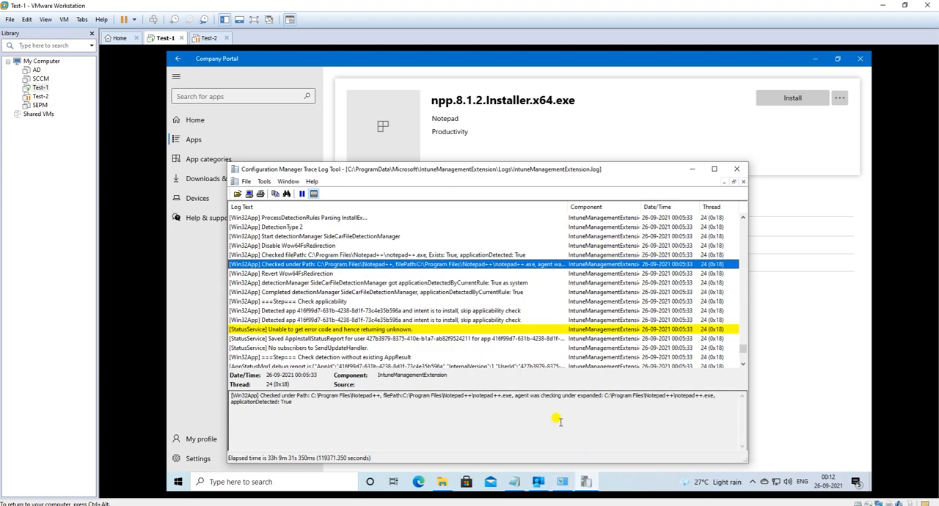
{"action": "left_click_drag", "start_coordinate": [721, 395], "coordinate": [253, 373]}
{"action": "left_click", "coordinate": [327, 263]}
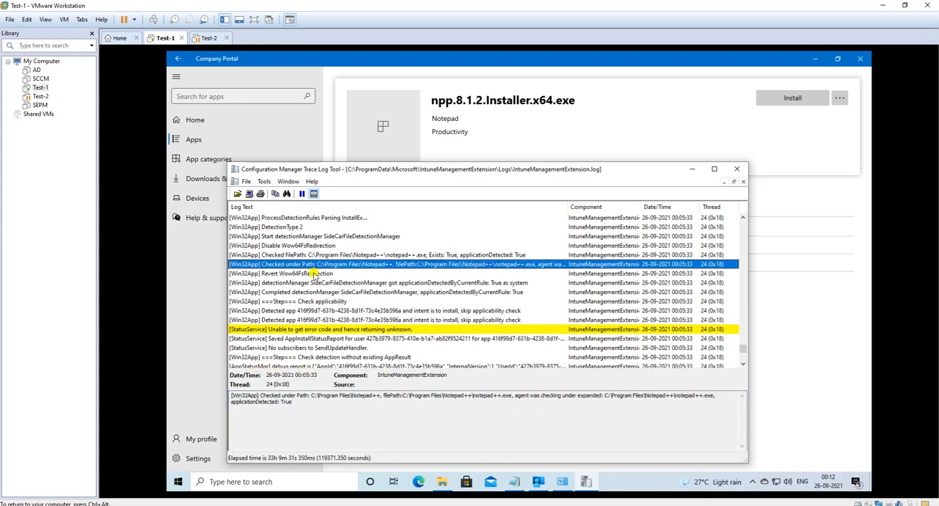
Step: Go through the entries from Revert Wow64FsRedirection past the applicability and detection checks to the available app detect only entry
{"action": "left_click", "coordinate": [315, 274]}
{"action": "left_click", "coordinate": [323, 283]}
{"action": "left_click", "coordinate": [329, 292]}
{"action": "left_click", "coordinate": [331, 301]}
{"action": "left_click", "coordinate": [342, 311]}
{"action": "left_click", "coordinate": [344, 321]}
{"action": "scroll", "coordinate": [393, 349], "scroll_direction": "down", "scroll_amount": 2}
{"action": "left_click", "coordinate": [308, 275]}
{"action": "left_click", "coordinate": [325, 329]}
Step: Examine the GRS, AppStatusMgr debug report, downloadTime and Start reporting app results entries for npp.8.1.1
{"action": "scroll", "coordinate": [363, 334], "scroll_direction": "down", "scroll_amount": 2}
{"action": "scroll", "coordinate": [363, 334], "scroll_direction": "down", "scroll_amount": 2}
{"action": "scroll", "coordinate": [364, 327], "scroll_direction": "up", "scroll_amount": 3}
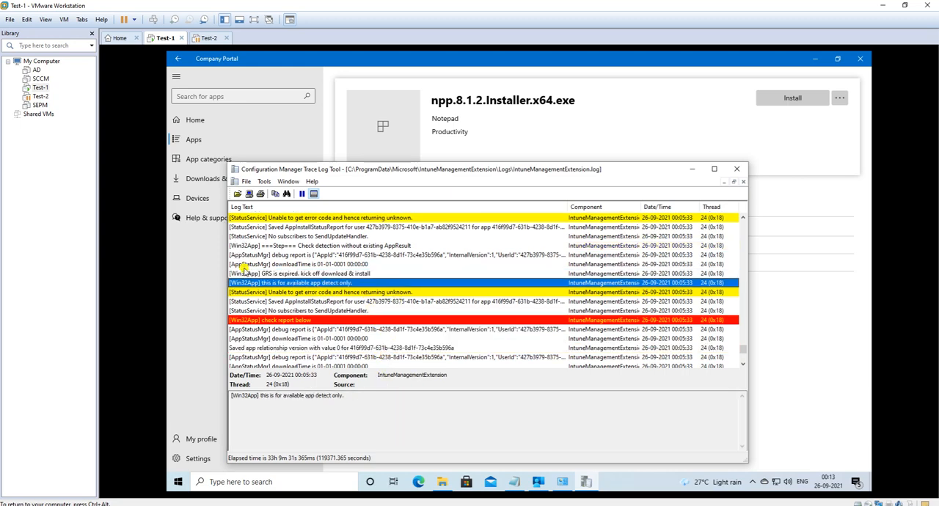
{"action": "left_click_drag", "start_coordinate": [292, 274], "coordinate": [349, 342]}
{"action": "scroll", "coordinate": [387, 334], "scroll_direction": "down", "scroll_amount": 2}
{"action": "left_click", "coordinate": [345, 301]}
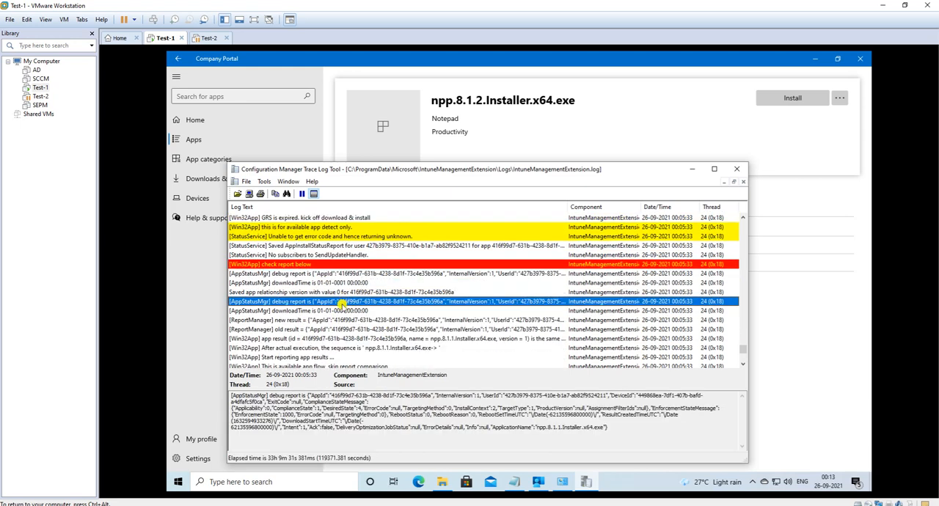
{"action": "left_click", "coordinate": [342, 311]}
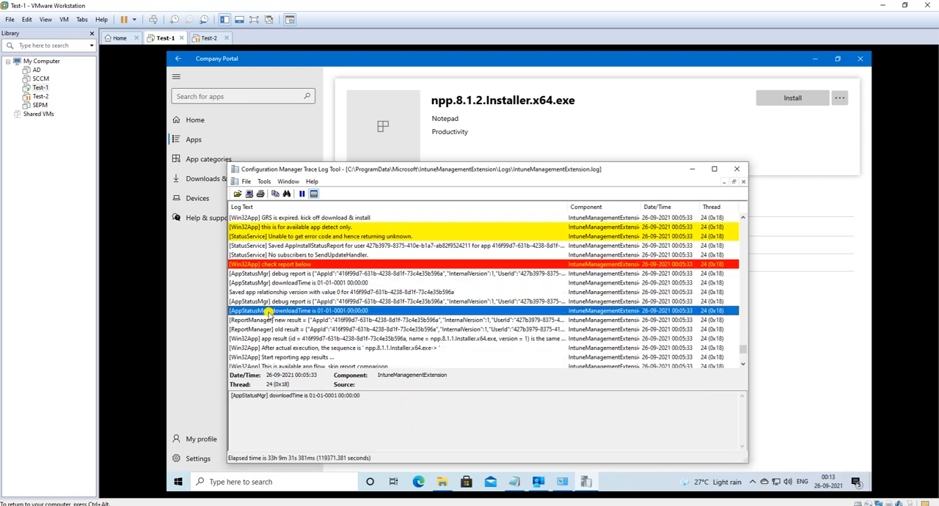
{"action": "scroll", "coordinate": [358, 318], "scroll_direction": "down", "scroll_amount": 1}
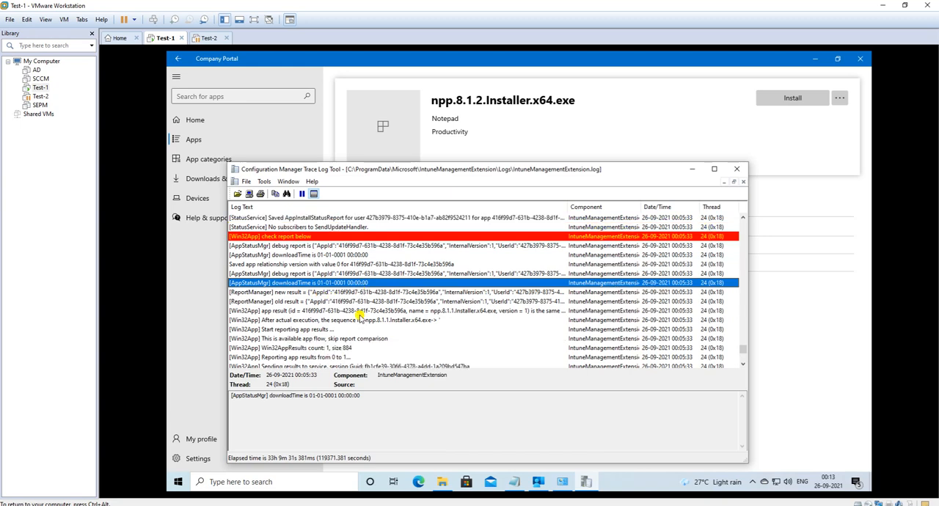
{"action": "left_click", "coordinate": [312, 329]}
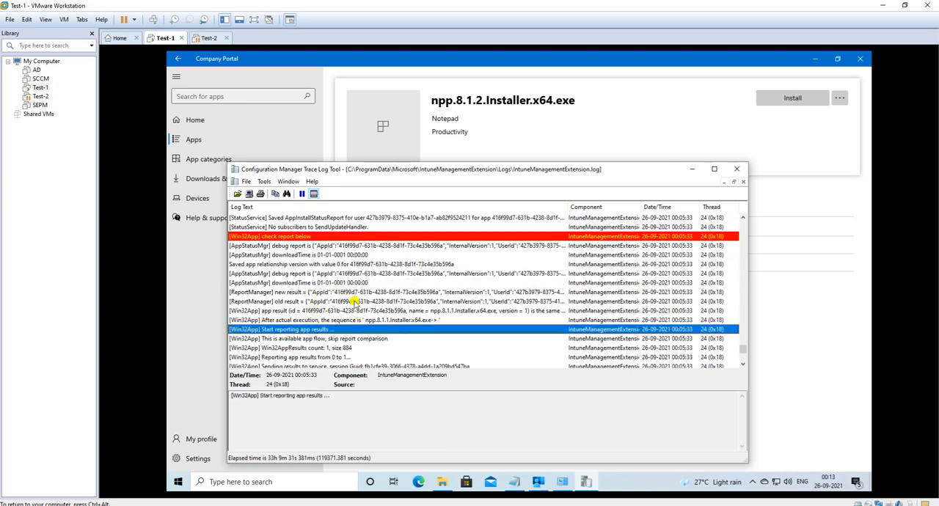
Step: Follow the log through the result reporting and application poller entries to the Finish available apps check-in entry at 00:05:49
{"action": "scroll", "coordinate": [315, 326], "scroll_direction": "down", "scroll_amount": 2}
{"action": "scroll", "coordinate": [314, 330], "scroll_direction": "down", "scroll_amount": 2}
{"action": "left_click", "coordinate": [321, 299]}
{"action": "scroll", "coordinate": [323, 323], "scroll_direction": "down", "scroll_amount": 3}
{"action": "scroll", "coordinate": [321, 308], "scroll_direction": "down", "scroll_amount": 3}
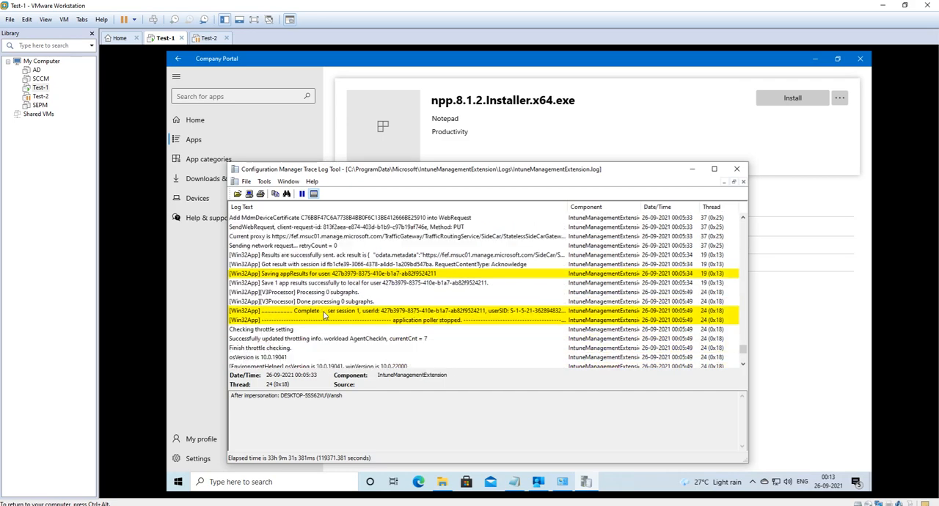
{"action": "scroll", "coordinate": [310, 299], "scroll_direction": "down", "scroll_amount": 5}
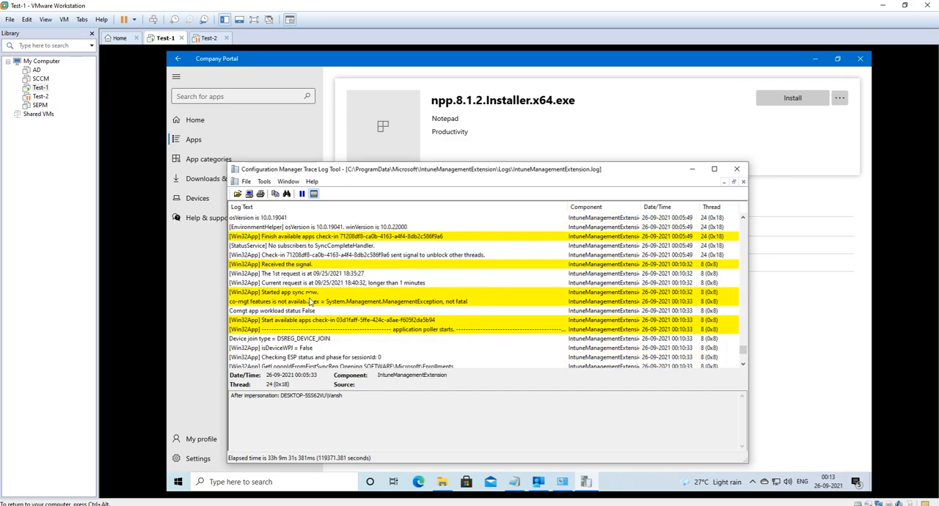
{"action": "scroll", "coordinate": [303, 298], "scroll_direction": "up", "scroll_amount": 1}
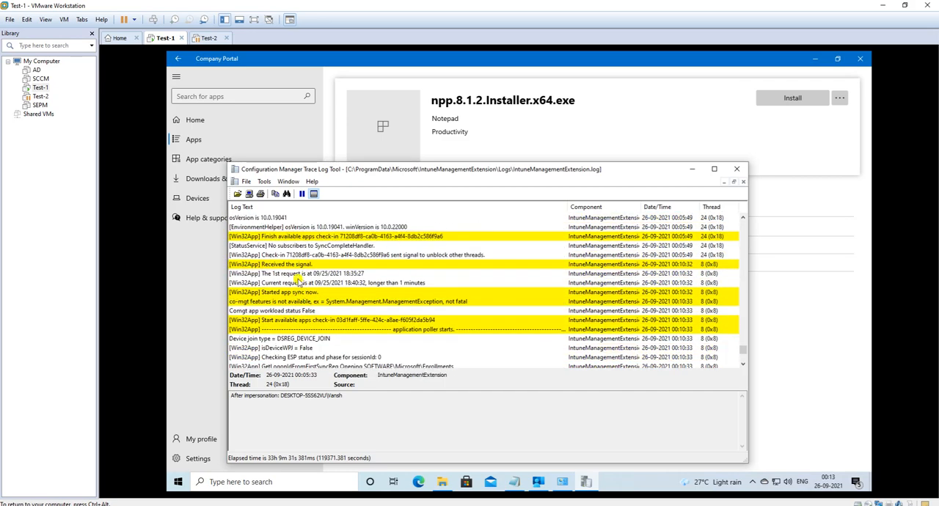
{"action": "left_click", "coordinate": [279, 237]}
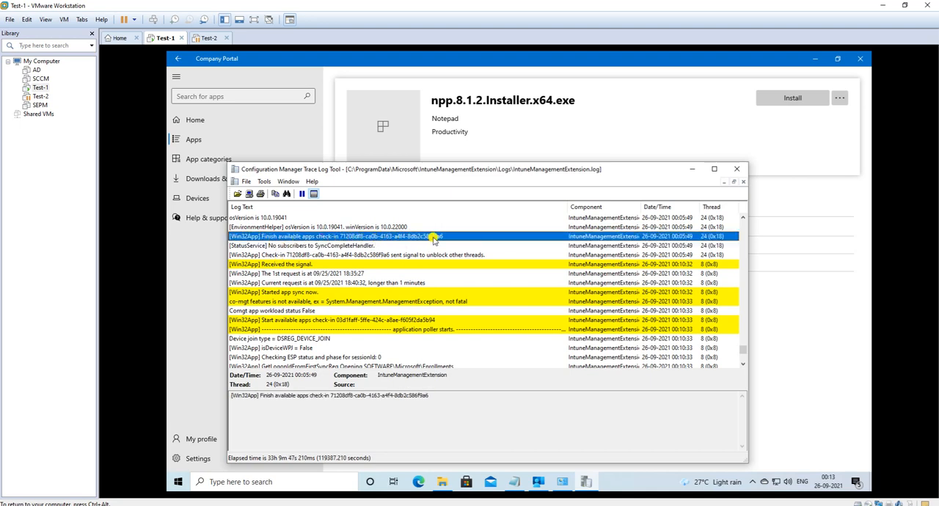
Step: Inspect the Received the signal, Started app sync, co-mgt features and isDeviceWPJ entries of the 00:10 check-in
{"action": "left_click", "coordinate": [291, 264]}
{"action": "left_click", "coordinate": [287, 292]}
{"action": "left_click", "coordinate": [296, 301]}
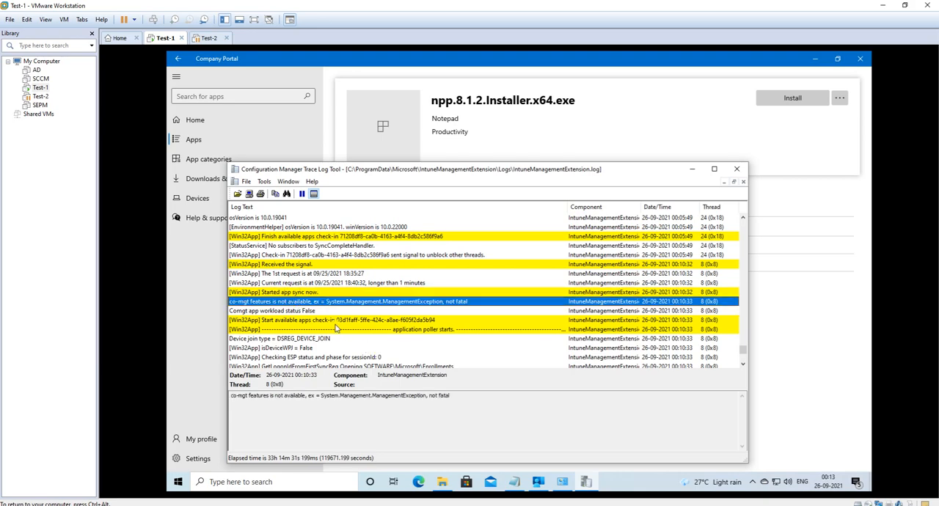
{"action": "scroll", "coordinate": [334, 323], "scroll_direction": "down", "scroll_amount": 1}
{"action": "left_click", "coordinate": [302, 320]}
{"action": "scroll", "coordinate": [362, 321], "scroll_direction": "down", "scroll_amount": 4}
{"action": "scroll", "coordinate": [362, 321], "scroll_direction": "up", "scroll_amount": 1}
{"action": "scroll", "coordinate": [362, 320], "scroll_direction": "down", "scroll_amount": 1}
{"action": "scroll", "coordinate": [312, 279], "scroll_direction": "down", "scroll_amount": 4}
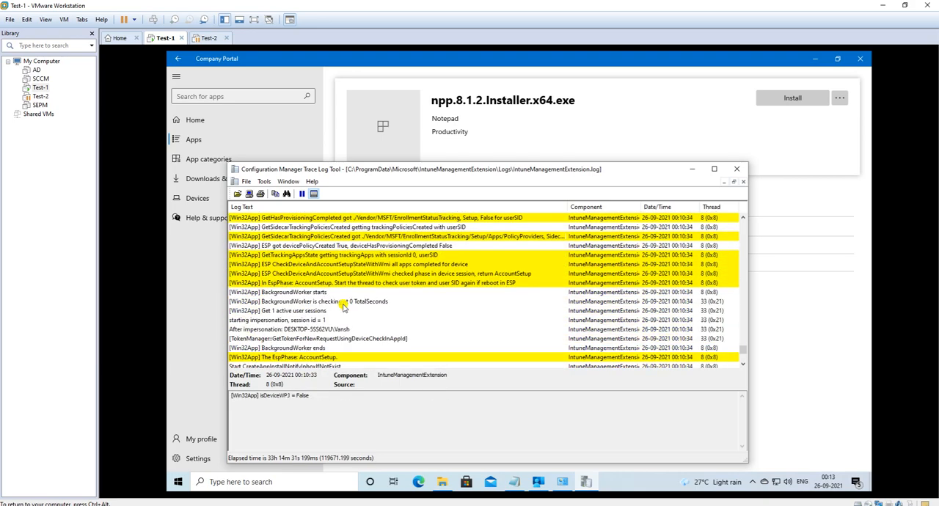
{"action": "scroll", "coordinate": [353, 294], "scroll_direction": "down", "scroll_amount": 1}
{"action": "scroll", "coordinate": [353, 294], "scroll_direction": "down", "scroll_amount": 6}
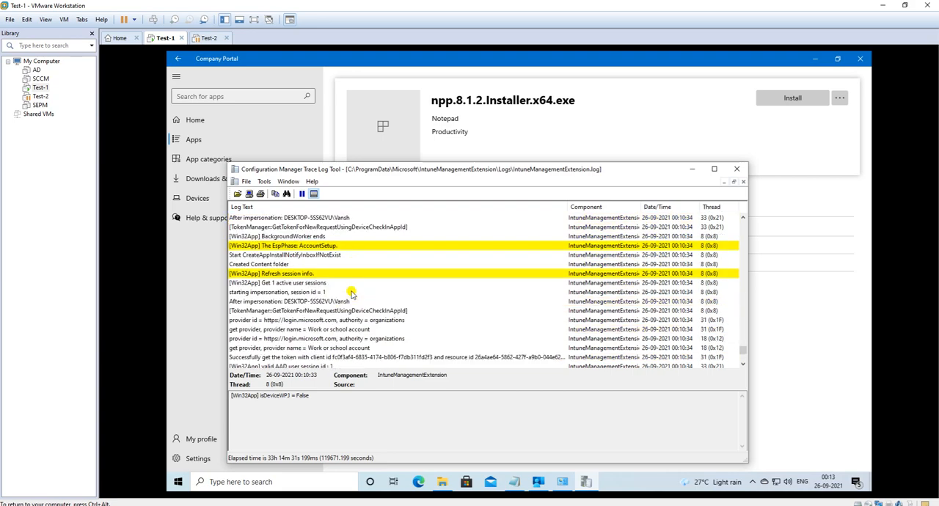
{"action": "scroll", "coordinate": [350, 292], "scroll_direction": "down", "scroll_amount": 5}
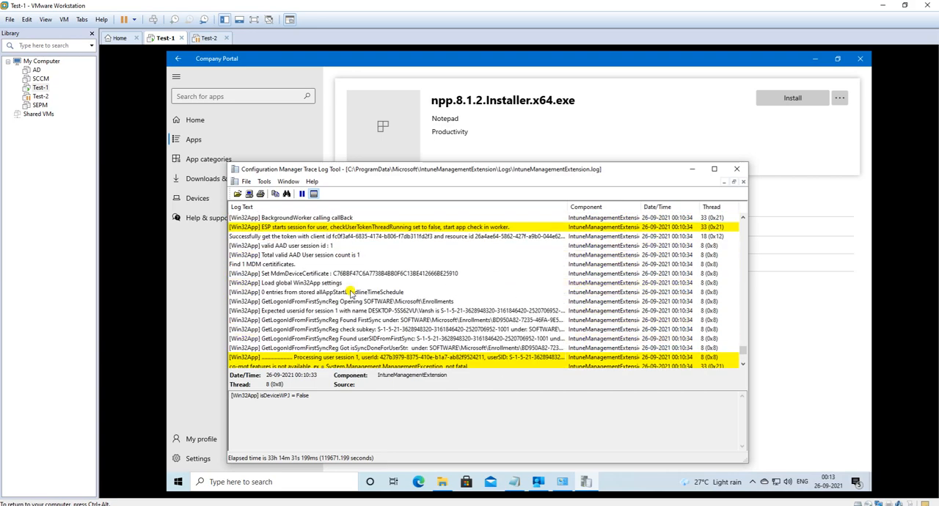
{"action": "scroll", "coordinate": [351, 290], "scroll_direction": "down", "scroll_amount": 12}
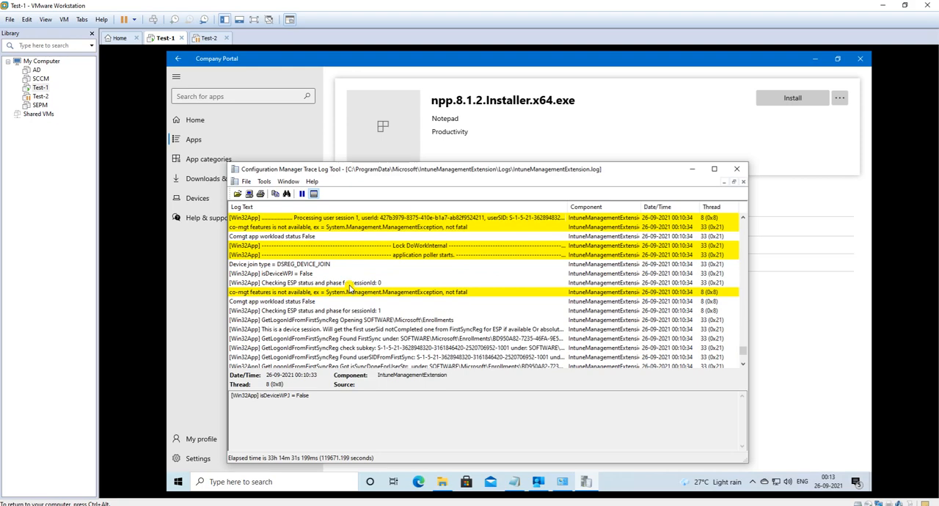
{"action": "scroll", "coordinate": [351, 288], "scroll_direction": "down", "scroll_amount": 3}
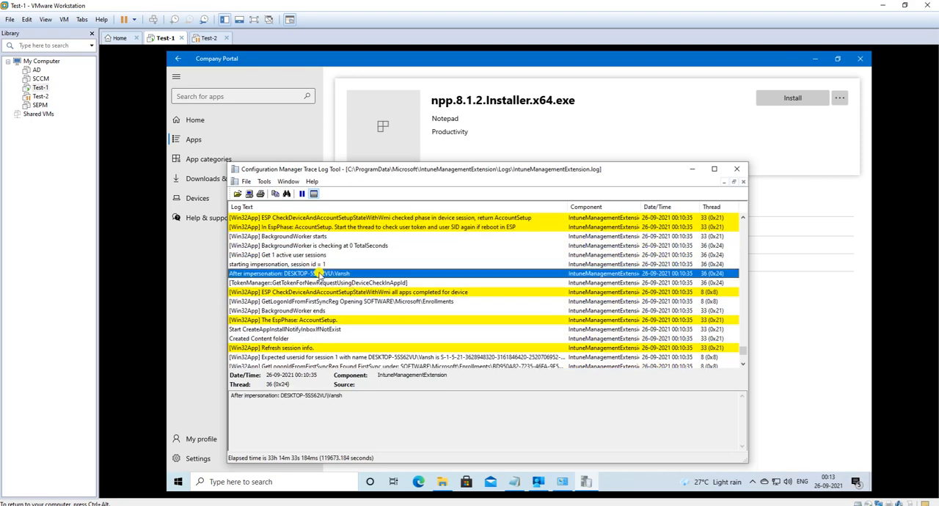
{"action": "left_click", "coordinate": [352, 281]}
{"action": "scroll", "coordinate": [370, 301], "scroll_direction": "down", "scroll_amount": 2}
Step: Search onward from the GetLogonIdFromFirstSyncReg check subkey entry and read the npp.8.1.2 Get policies details
{"action": "left_click", "coordinate": [404, 320]}
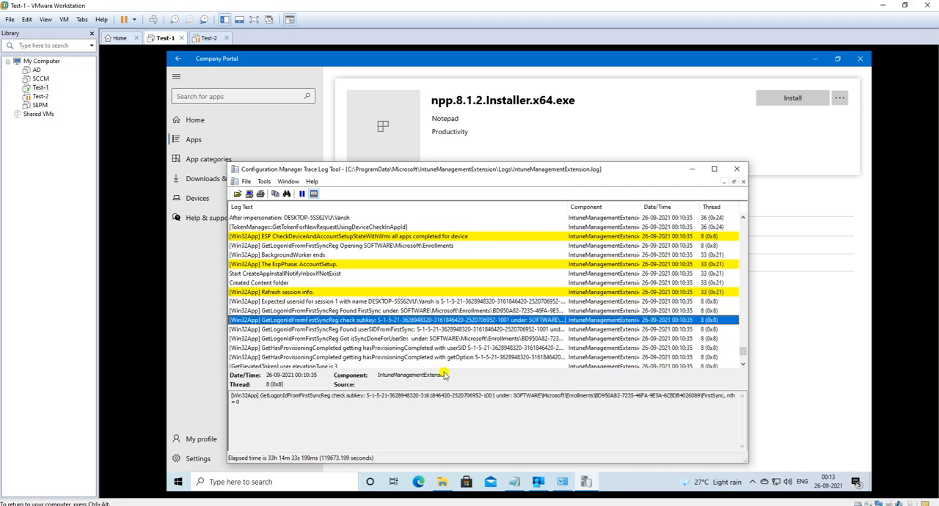
{"action": "key", "text": "ctrl+f"}
{"action": "key", "text": "Return"}
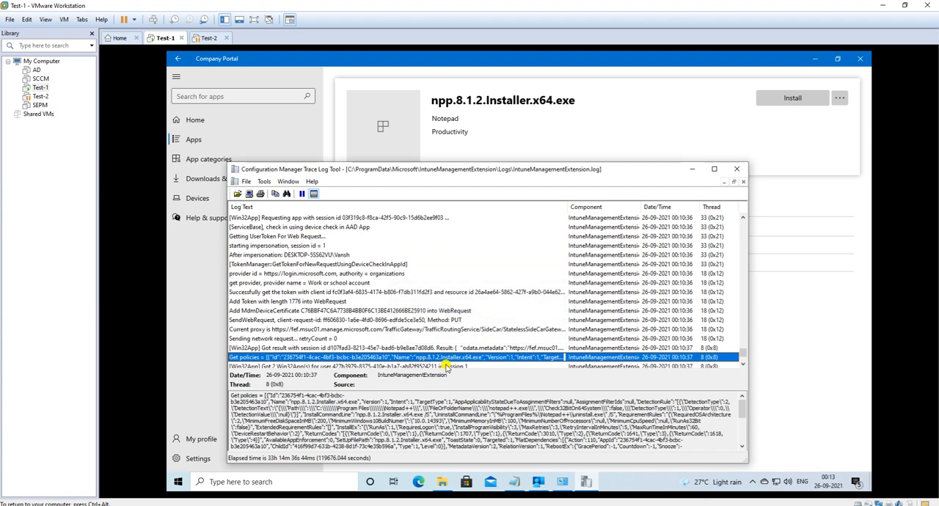
{"action": "scroll", "coordinate": [429, 413], "scroll_direction": "down", "scroll_amount": 5}
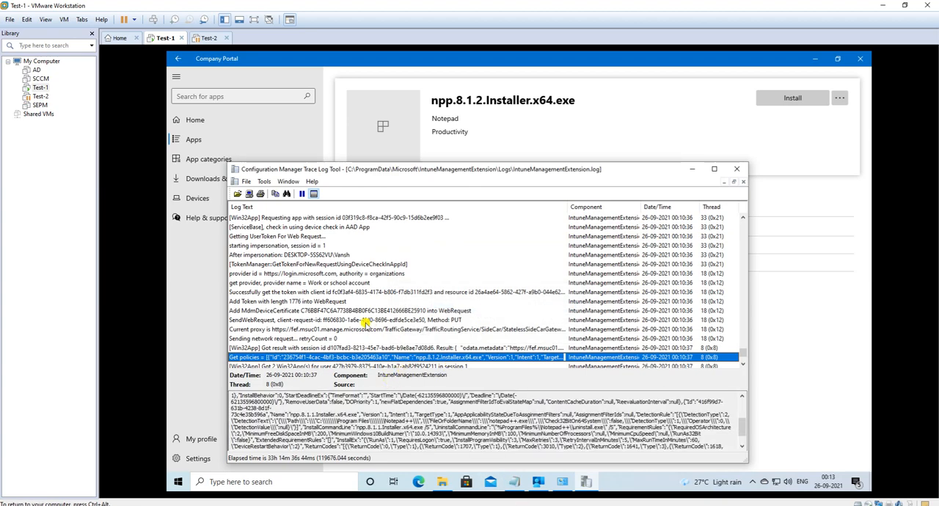
{"action": "scroll", "coordinate": [365, 323], "scroll_direction": "down", "scroll_amount": 1}
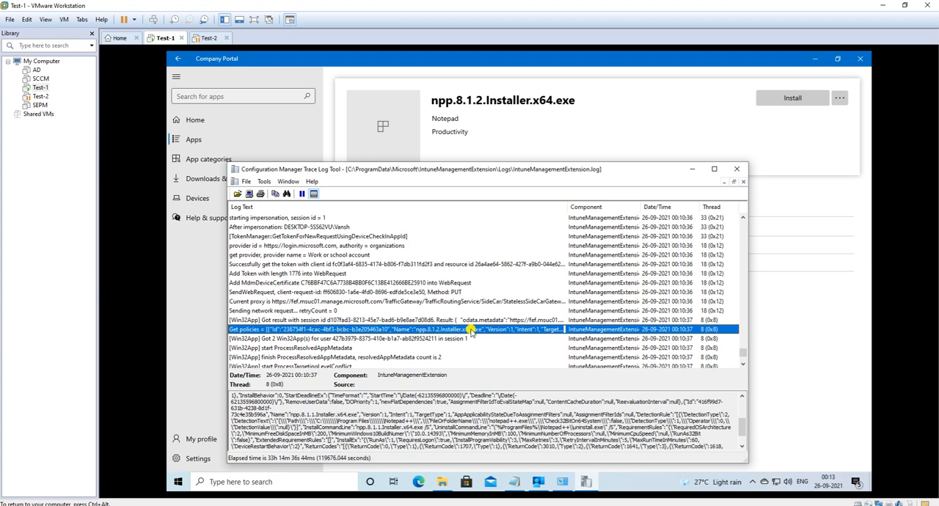
Step: Copy the npp.8.1.1.Installer.x64.exe portion of the Get policies details into a new Notepad document
{"action": "left_click", "coordinate": [232, 395]}
{"action": "left_click_drag", "start_coordinate": [232, 395], "coordinate": [674, 476]}
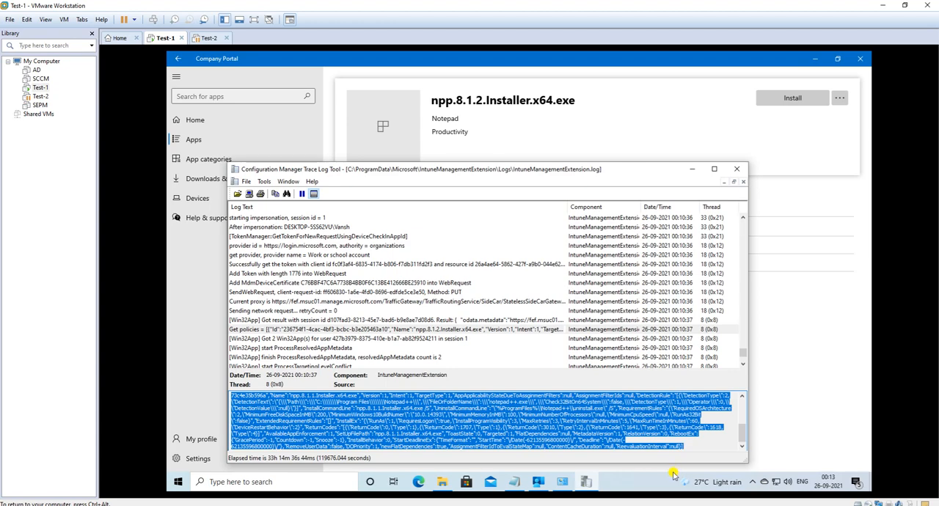
{"action": "left_click", "coordinate": [516, 483]}
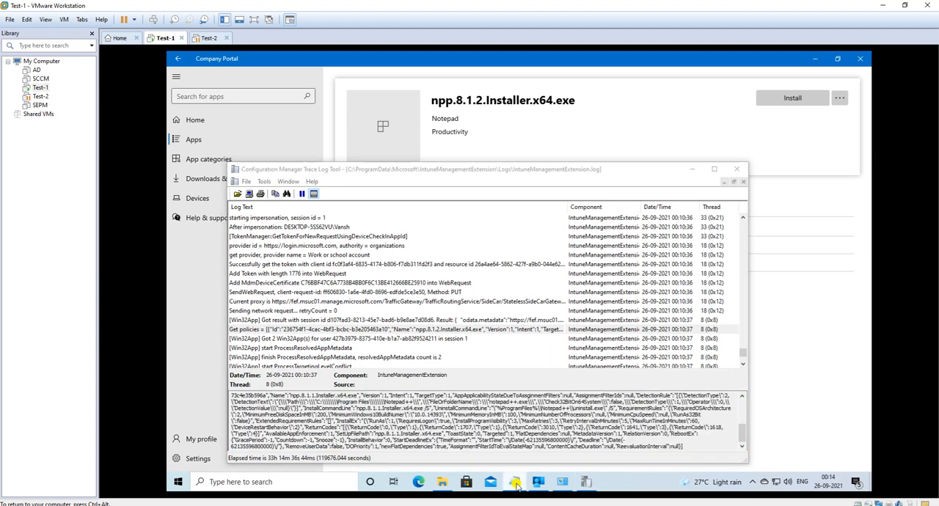
{"action": "right_click", "coordinate": [518, 482]}
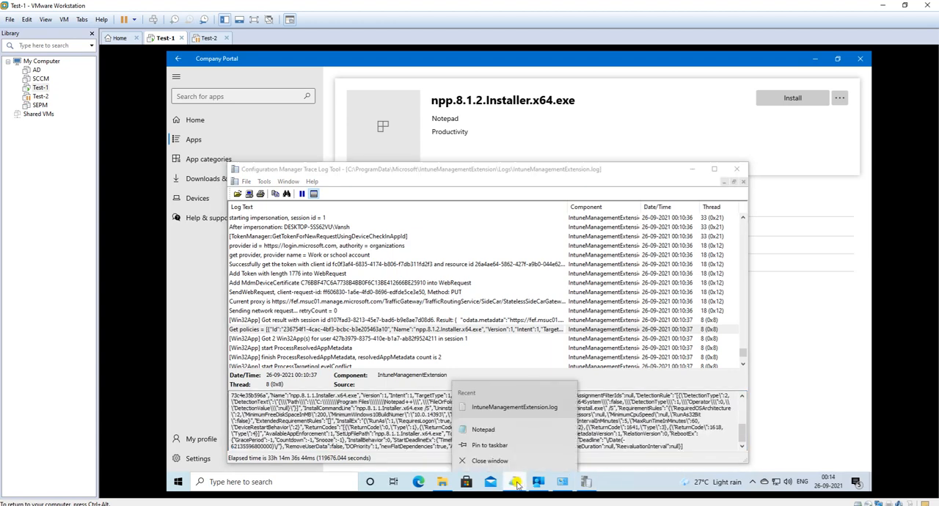
{"action": "left_click", "coordinate": [483, 430]}
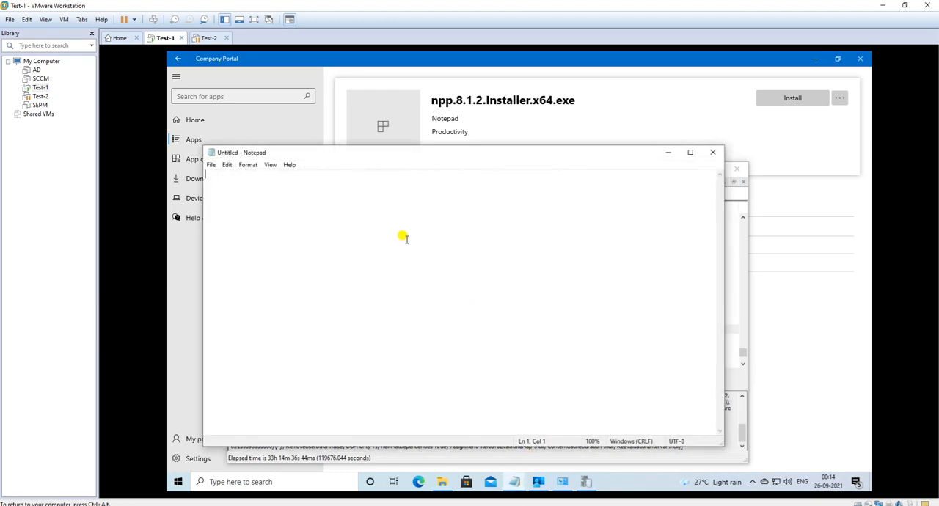
{"action": "key", "text": "ctrl+v"}
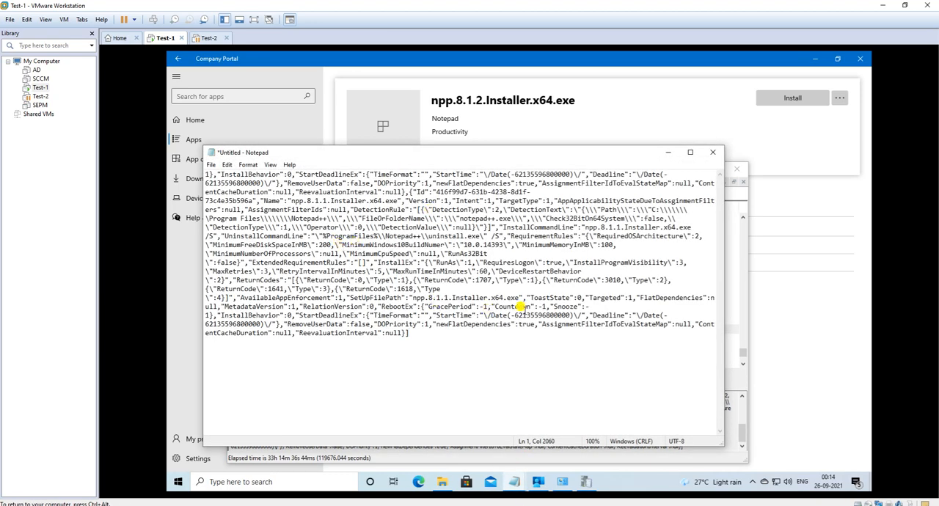
Step: Inspect the copied policy's start time, deadline, RemoveUserData, dependency settings and app name, keeping the unsaved Notepad document minimized
{"action": "left_click_drag", "start_coordinate": [215, 171], "coordinate": [364, 171]}
{"action": "left_click_drag", "start_coordinate": [516, 174], "coordinate": [660, 174]}
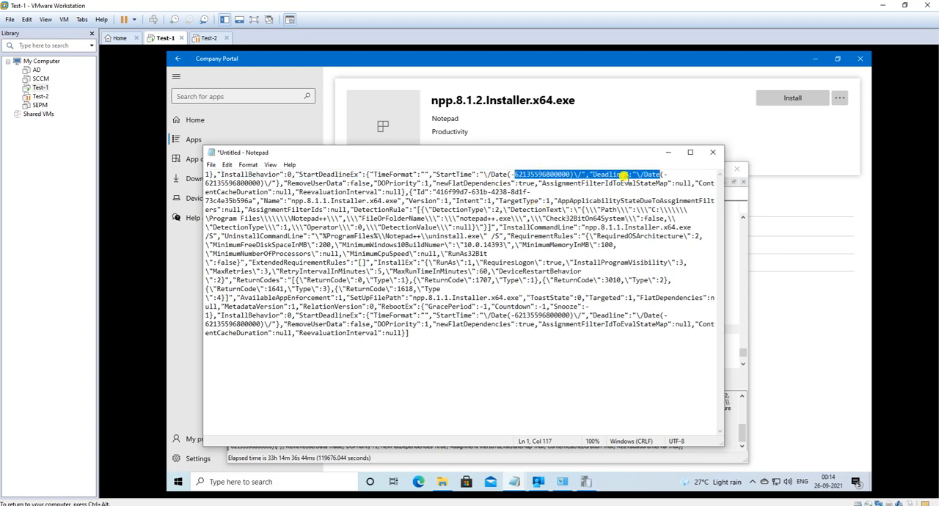
{"action": "left_click_drag", "start_coordinate": [287, 183], "coordinate": [693, 182]}
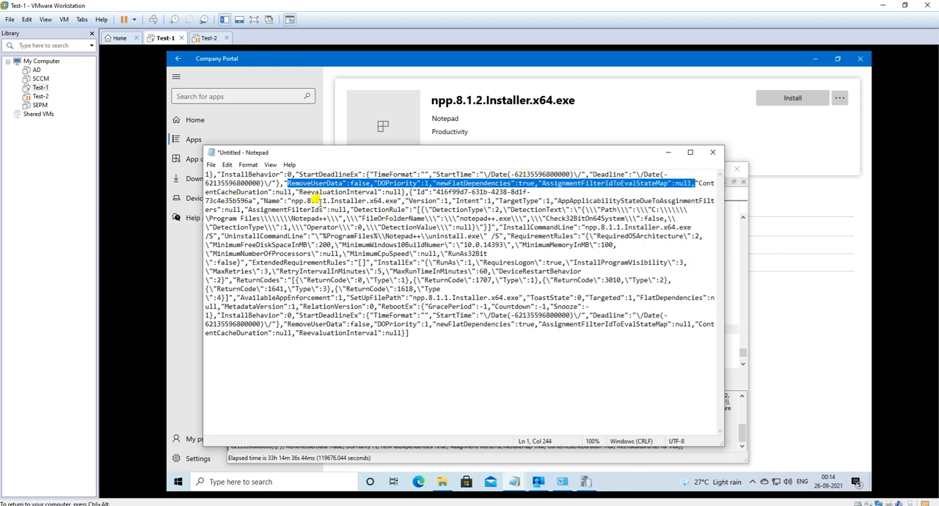
{"action": "left_click_drag", "start_coordinate": [292, 201], "coordinate": [350, 201]}
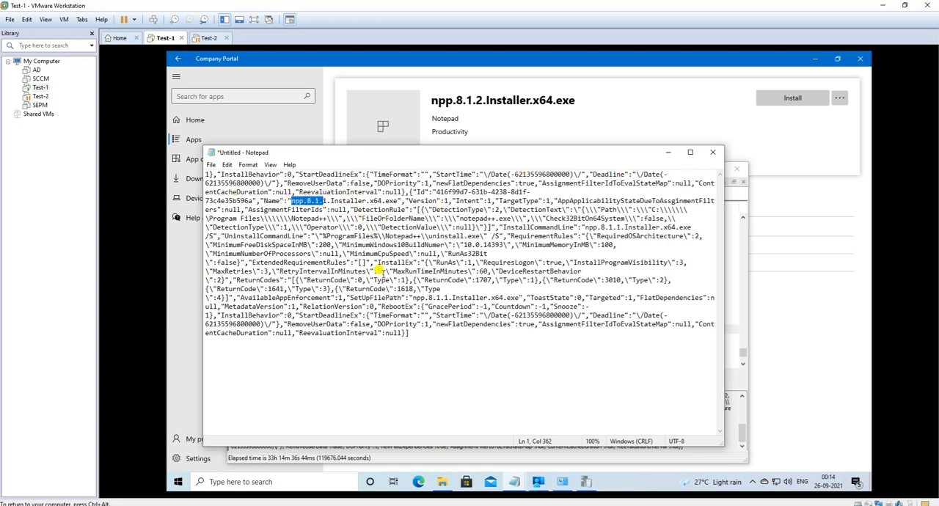
{"action": "left_click", "coordinate": [350, 209]}
{"action": "left_click_drag", "start_coordinate": [284, 194], "coordinate": [386, 194]}
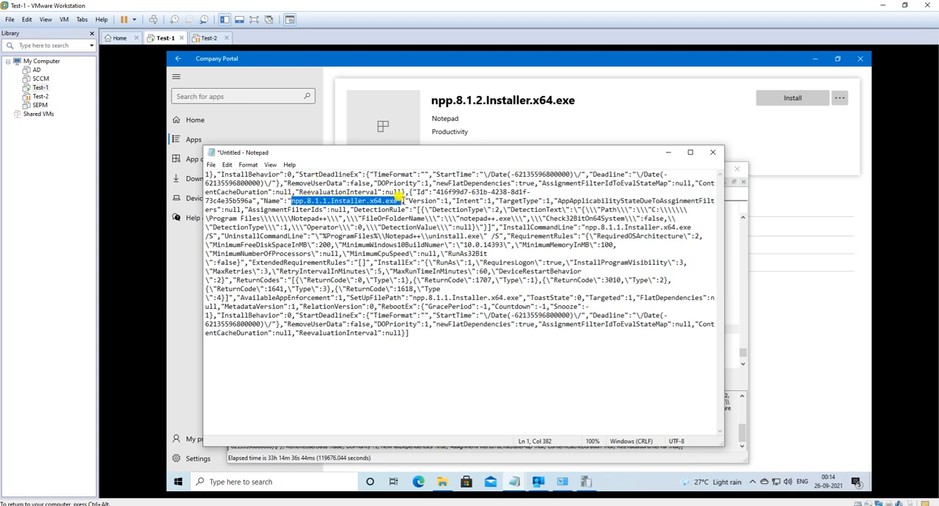
{"action": "left_click", "coordinate": [712, 153]}
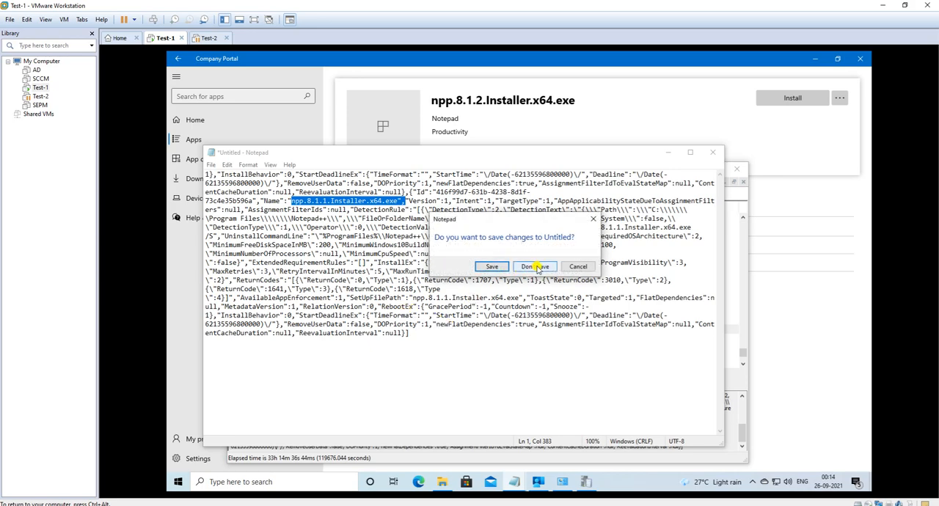
{"action": "left_click", "coordinate": [578, 266]}
{"action": "left_click", "coordinate": [669, 153]}
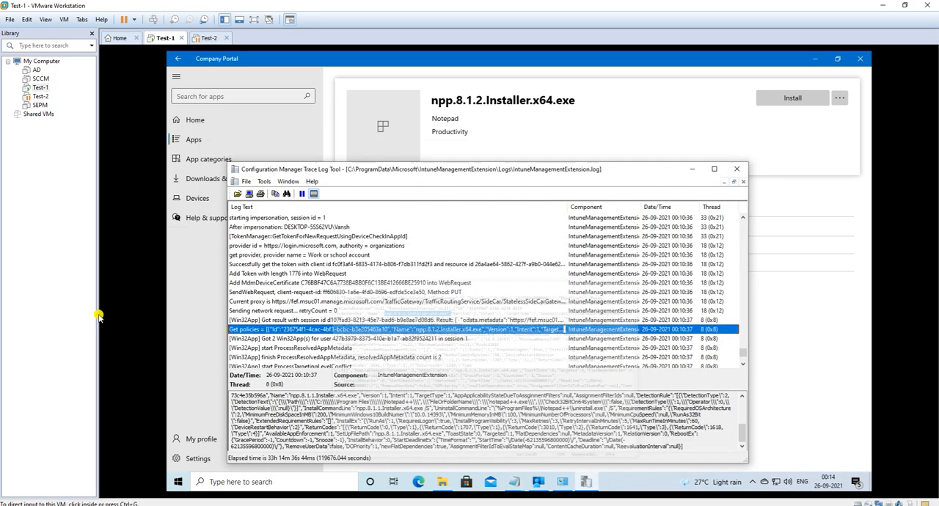
Step: Follow the log from the Get policies entry to the 00:10:38 detection check under C:\Program Files\Notepad++ and read its details
{"action": "scroll", "coordinate": [353, 350], "scroll_direction": "down", "scroll_amount": 2}
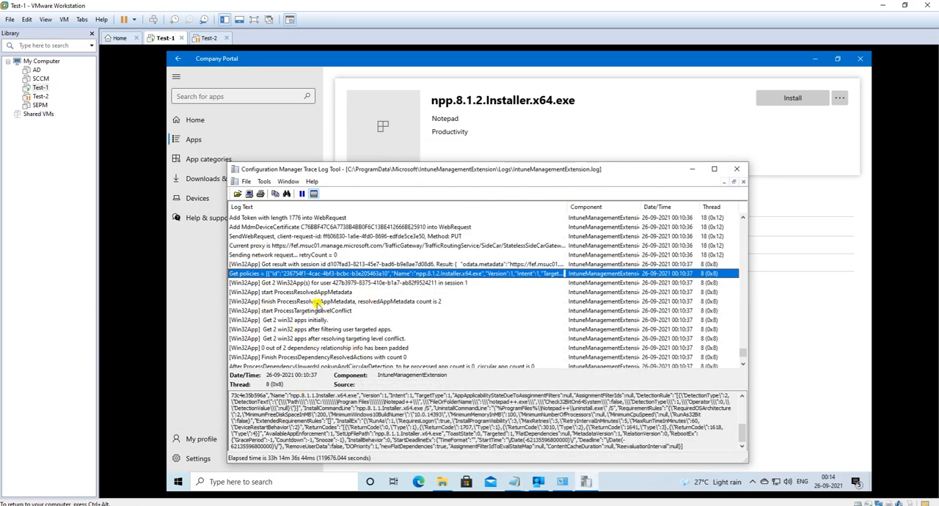
{"action": "scroll", "coordinate": [320, 308], "scroll_direction": "down", "scroll_amount": 3}
{"action": "scroll", "coordinate": [321, 311], "scroll_direction": "down", "scroll_amount": 5}
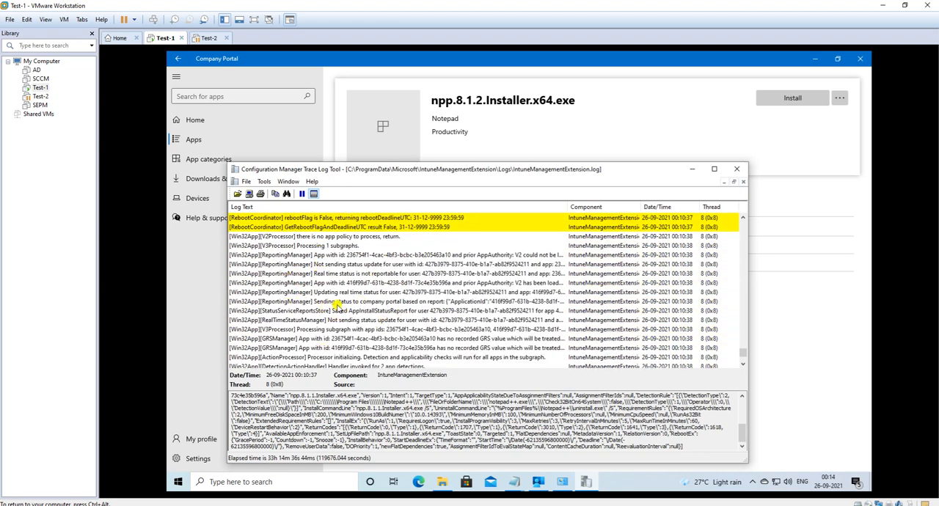
{"action": "scroll", "coordinate": [337, 304], "scroll_direction": "down", "scroll_amount": 2}
{"action": "scroll", "coordinate": [338, 306], "scroll_direction": "down", "scroll_amount": 2}
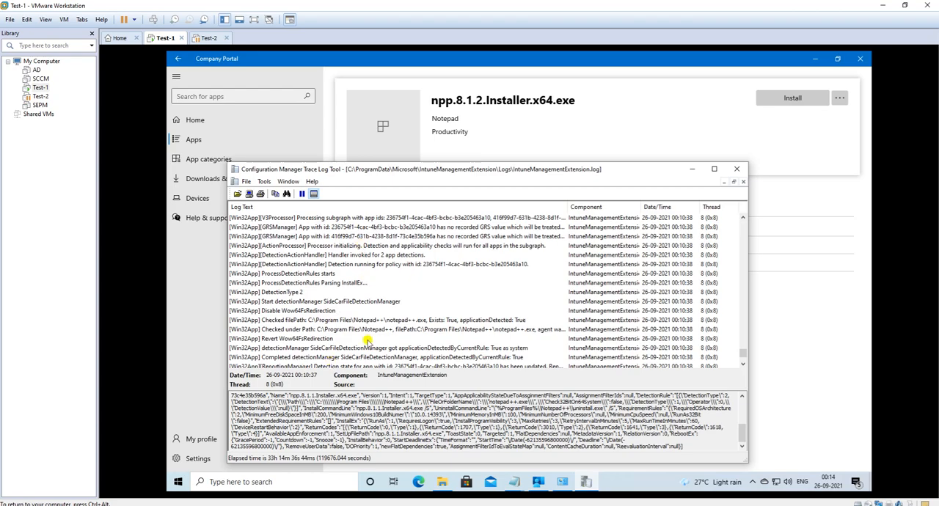
{"action": "scroll", "coordinate": [363, 334], "scroll_direction": "down", "scroll_amount": 1}
{"action": "left_click", "coordinate": [354, 301]}
{"action": "scroll", "coordinate": [331, 312], "scroll_direction": "down", "scroll_amount": 5}
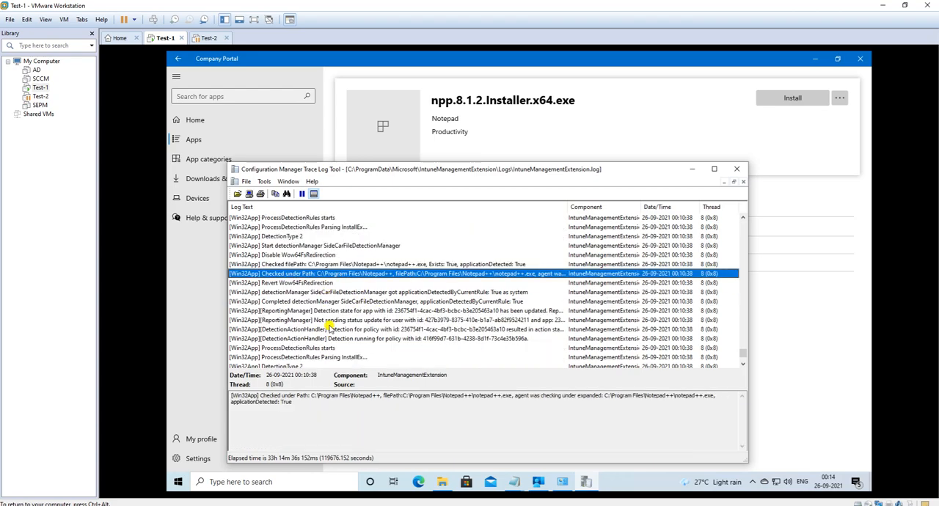
Step: Follow the log through download and execution to the 00:11:27 SyncCompleteHandler entry, and inspect the Reporting app results from 0 to 2 entry
{"action": "scroll", "coordinate": [328, 321], "scroll_direction": "down", "scroll_amount": 10}
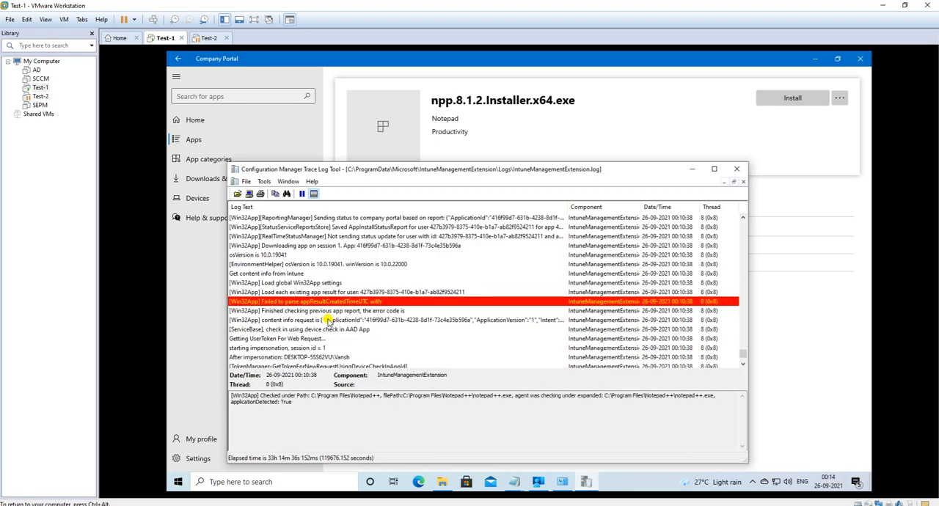
{"action": "scroll", "coordinate": [328, 320], "scroll_direction": "down", "scroll_amount": 12}
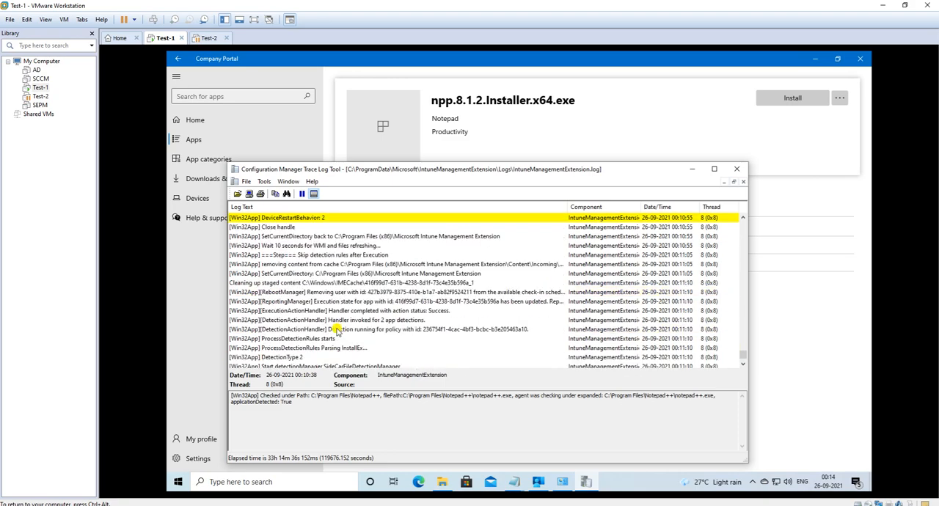
{"action": "scroll", "coordinate": [337, 331], "scroll_direction": "down", "scroll_amount": 6}
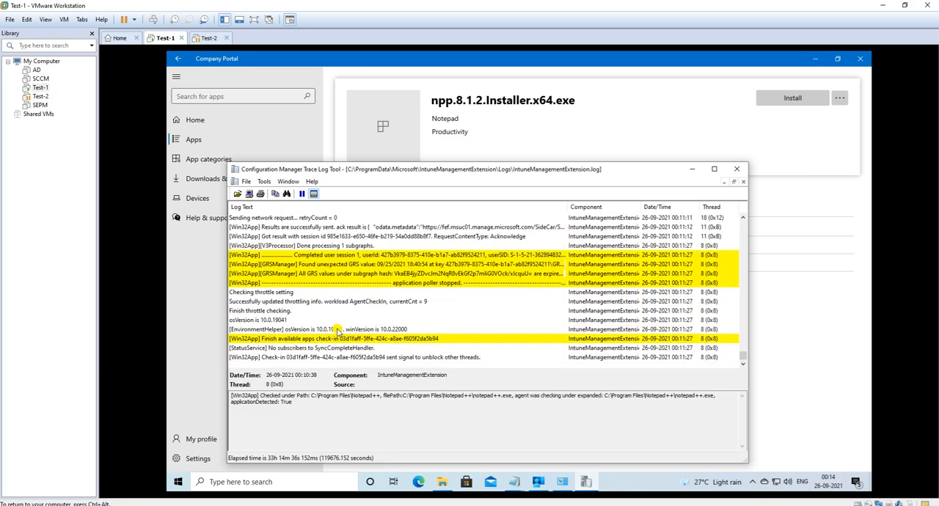
{"action": "left_click", "coordinate": [317, 358]}
{"action": "left_click", "coordinate": [314, 349]}
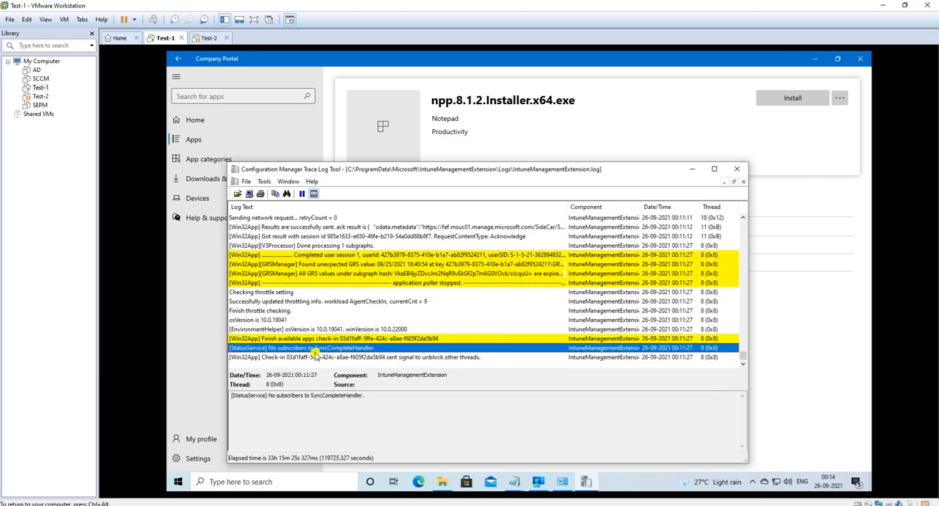
{"action": "scroll", "coordinate": [319, 340], "scroll_direction": "up", "scroll_amount": 4}
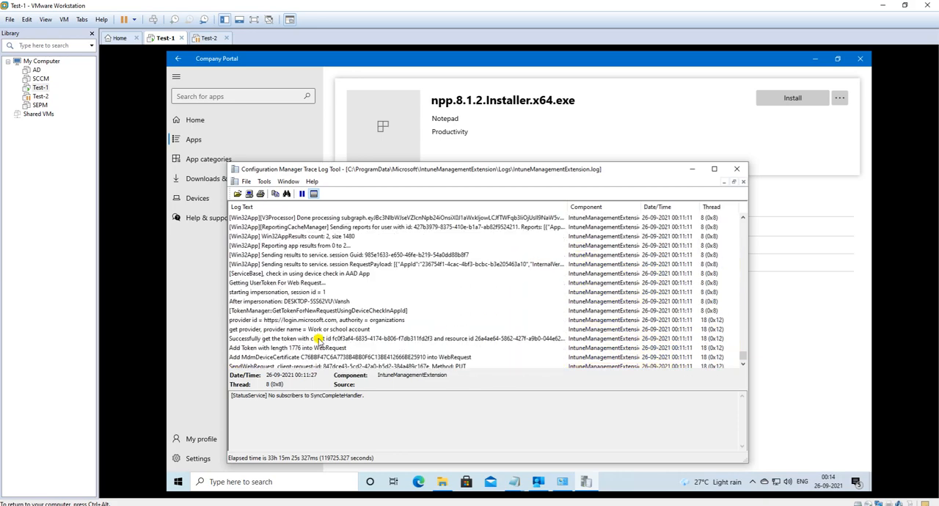
{"action": "left_click", "coordinate": [306, 246]}
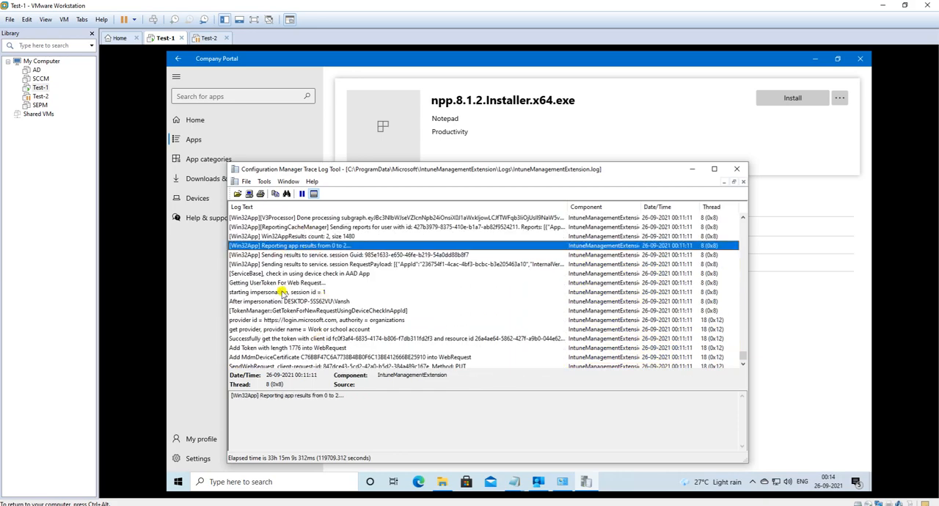
Step: Search for "notepad" onward from the Wait 10 seconds for WMI and files refreshing entry and read the 00:11 detection results
{"action": "scroll", "coordinate": [316, 308], "scroll_direction": "up", "scroll_amount": 9}
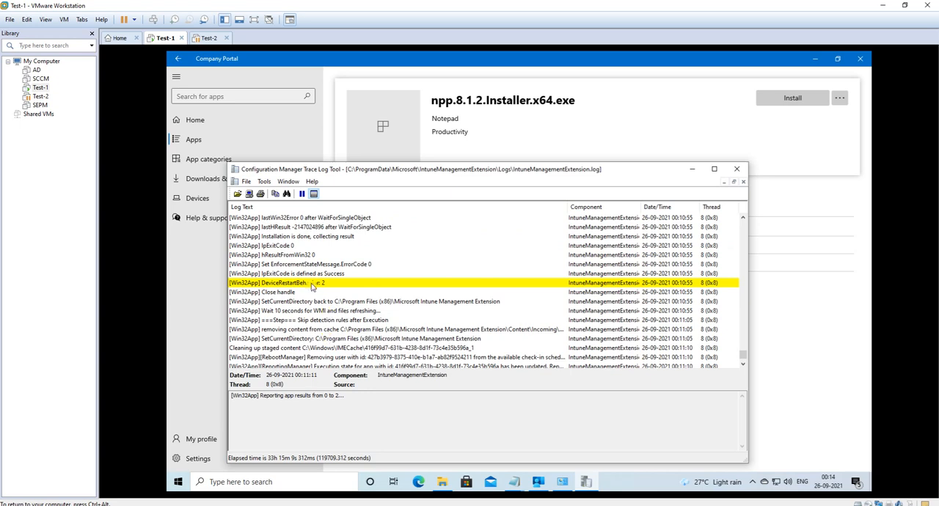
{"action": "left_click", "coordinate": [320, 310]}
{"action": "key", "text": "ctrl+f"}
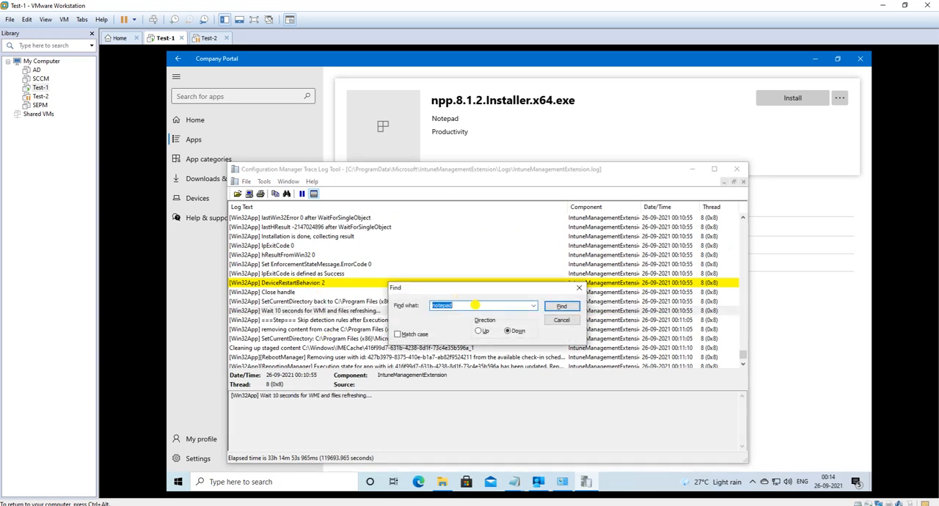
{"action": "left_click", "coordinate": [559, 307]}
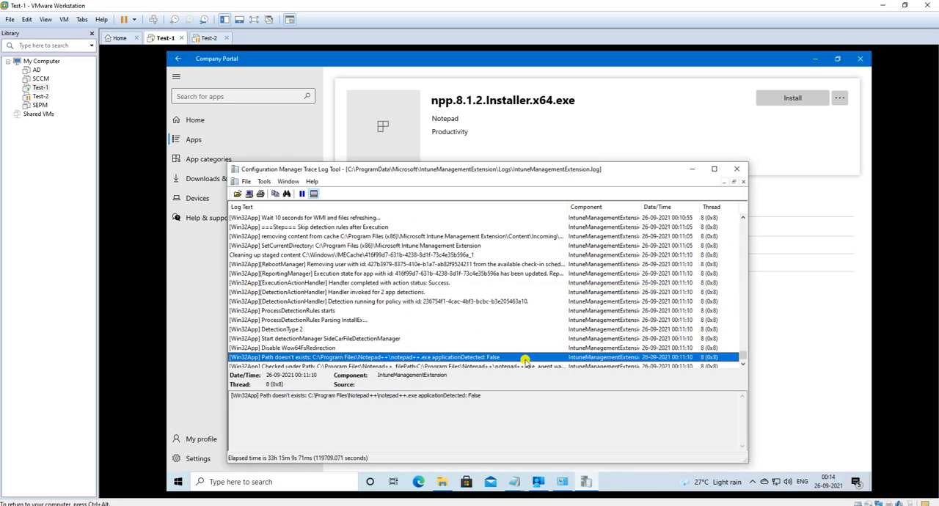
{"action": "scroll", "coordinate": [413, 300], "scroll_direction": "down", "scroll_amount": 2}
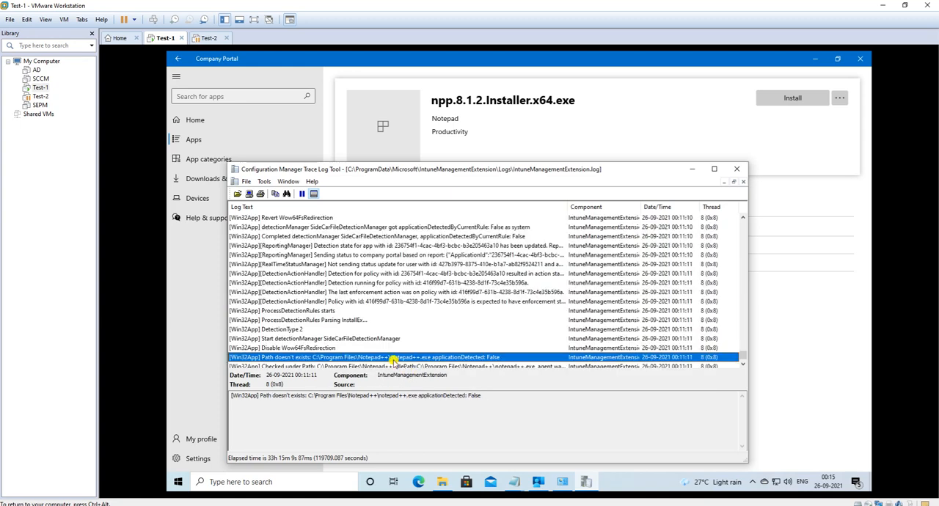
{"action": "scroll", "coordinate": [373, 320], "scroll_direction": "down", "scroll_amount": 1}
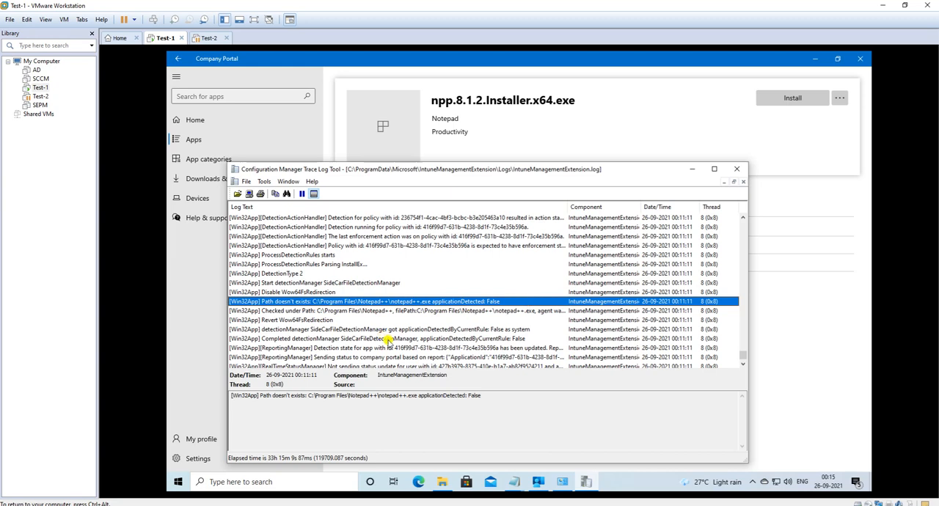
{"action": "key", "text": "Down"}
{"action": "key", "text": "Home"}
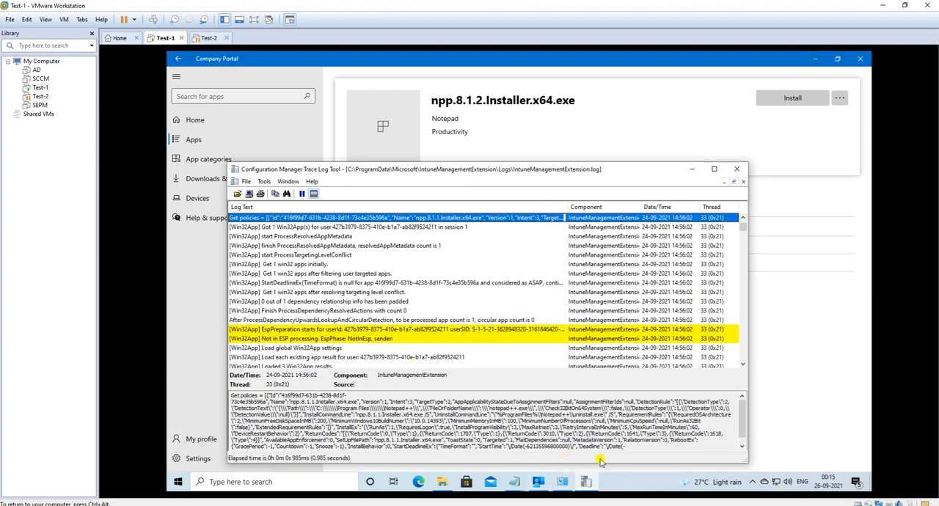
{"action": "left_click_drag", "start_coordinate": [630, 446], "coordinate": [318, 402]}
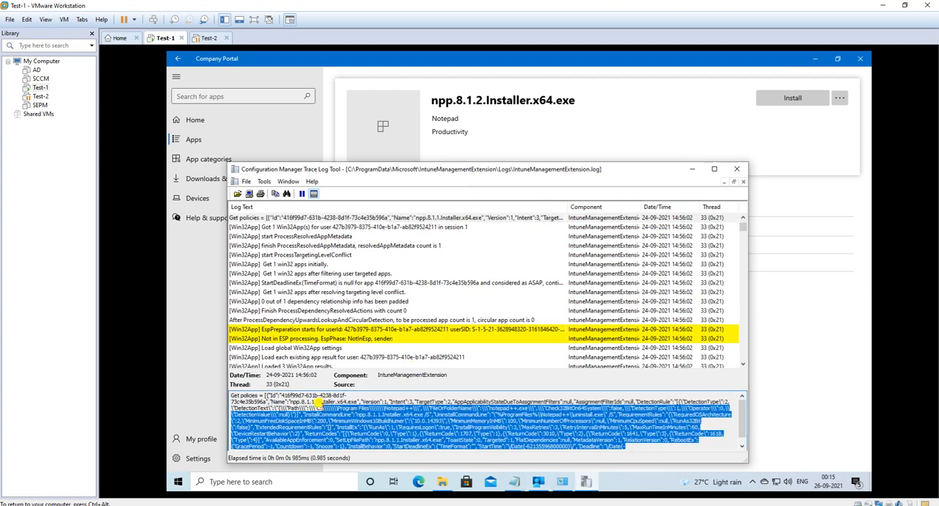
{"action": "left_click", "coordinate": [683, 436]}
{"action": "left_click_drag", "start_coordinate": [624, 426], "coordinate": [650, 426]}
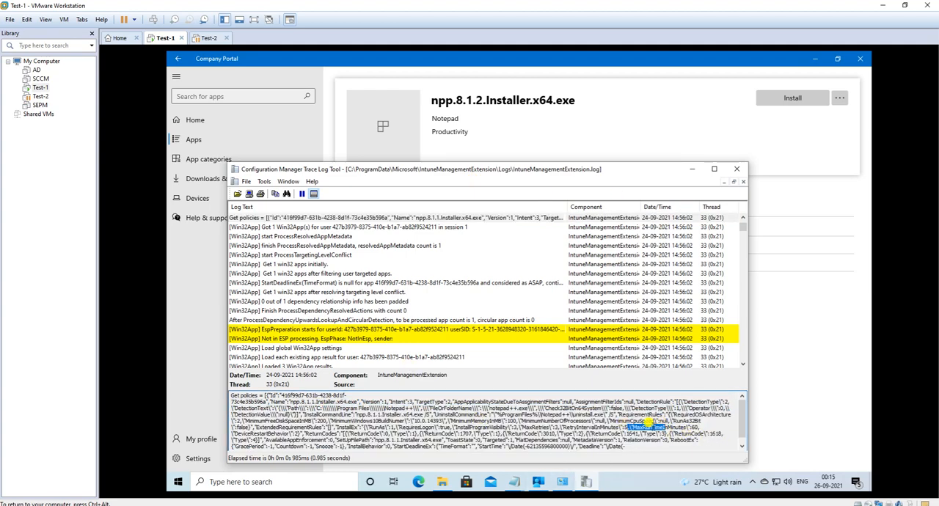
{"action": "left_click_drag", "start_coordinate": [562, 427], "coordinate": [602, 427]}
{"action": "left_click_drag", "start_coordinate": [450, 420], "coordinate": [573, 440]}
{"action": "left_click", "coordinate": [388, 402]}
{"action": "left_click_drag", "start_coordinate": [393, 420], "coordinate": [497, 440]}
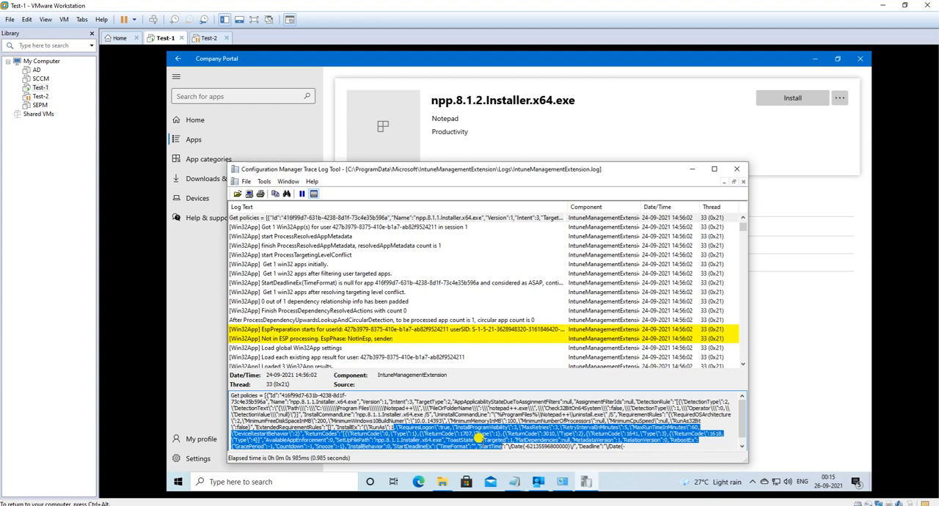
Step: Switch to Control Panel, reload Programs and Features to check the installed Notepad++ version, and sort the programs by publisher
{"action": "left_click", "coordinate": [691, 170]}
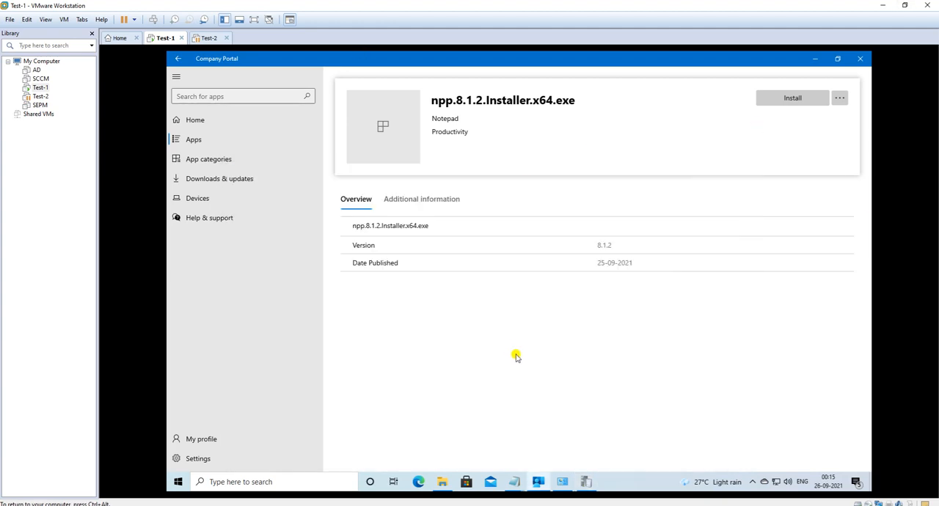
{"action": "left_click", "coordinate": [561, 481]}
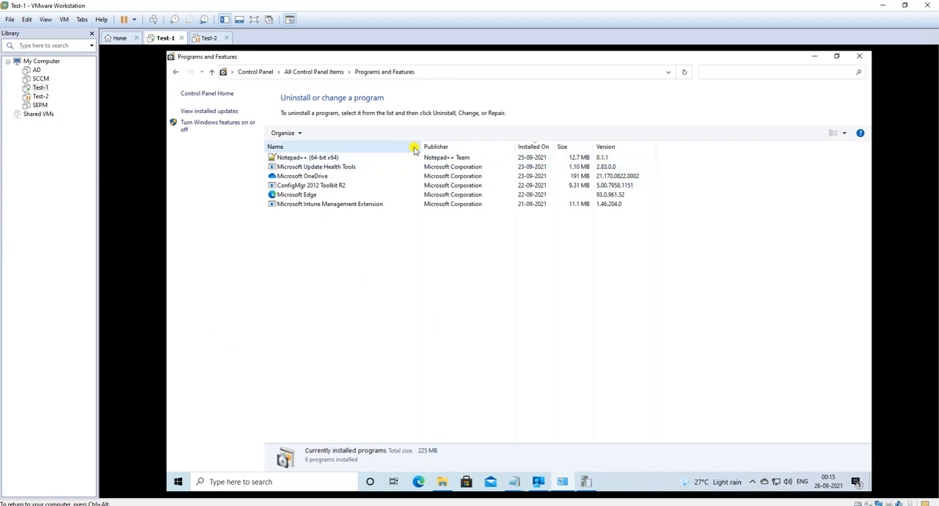
{"action": "left_click", "coordinate": [327, 72]}
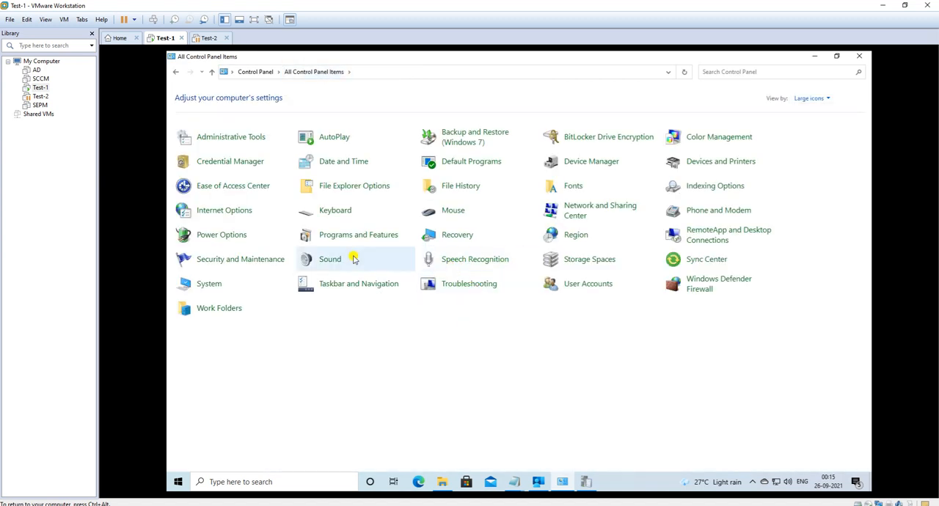
{"action": "left_click", "coordinate": [342, 236]}
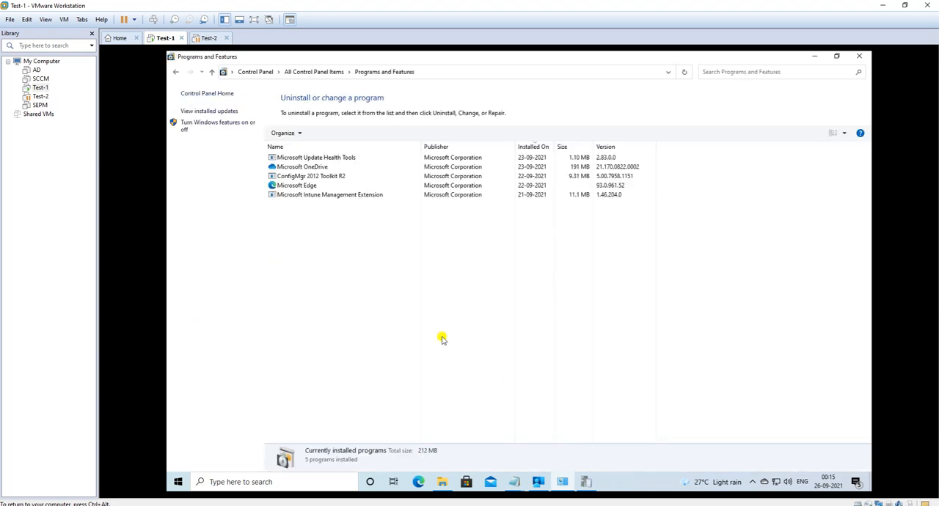
{"action": "left_click", "coordinate": [465, 148]}
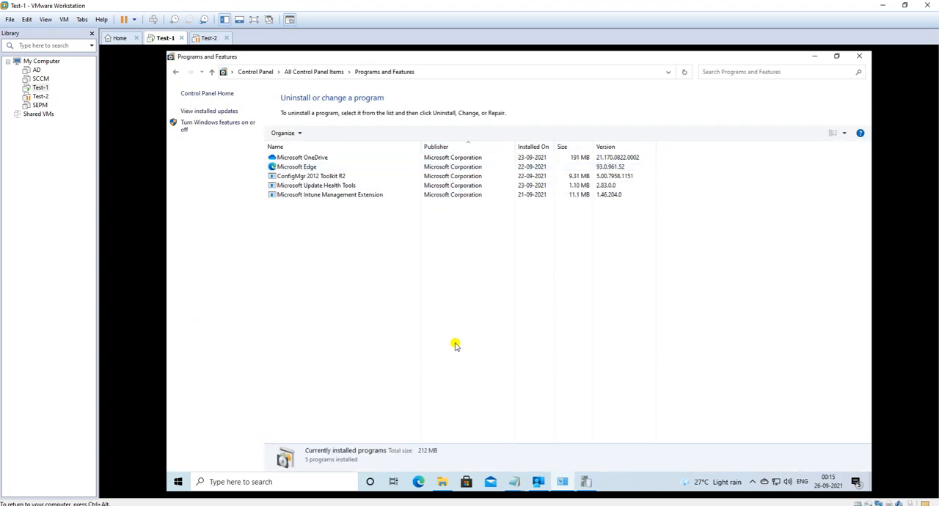
Step: Check the notification list for the Intune software distribution messages about npp.8.1.1.Installer.x64.exe, and close the list
{"action": "mouse_move", "coordinate": [539, 477]}
{"action": "left_click", "coordinate": [856, 482]}
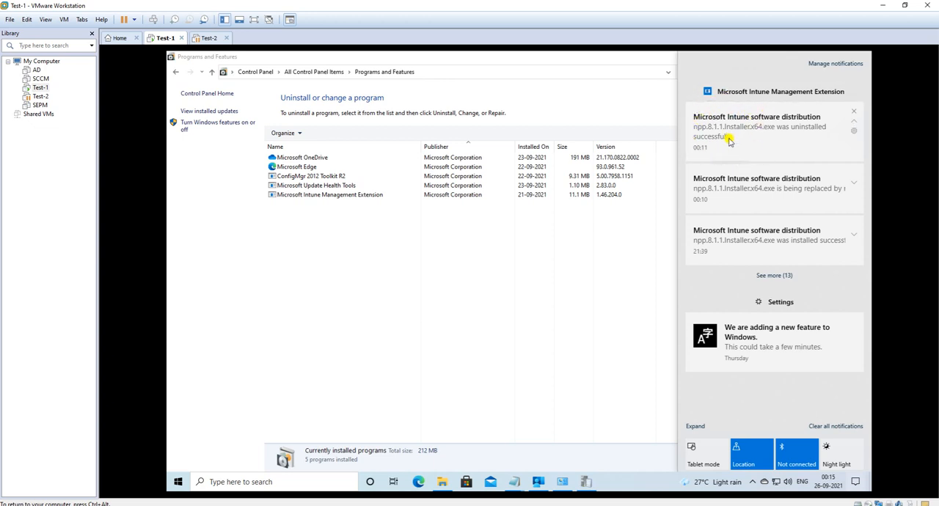
{"action": "left_click", "coordinate": [487, 260]}
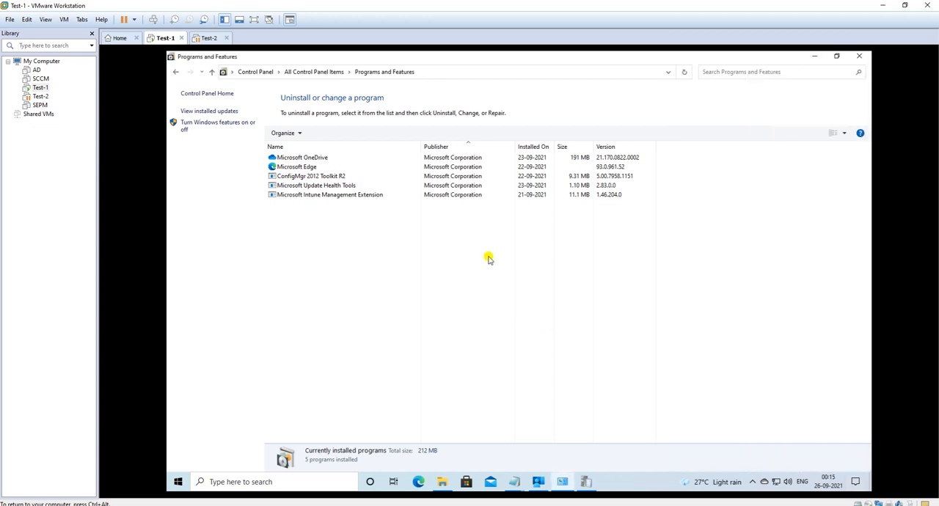
Step: Start installing npp.8.1.2.Installer.x64.exe from Company Portal and switch to the Configuration Manager Trace Log Tool
{"action": "left_click", "coordinate": [538, 481]}
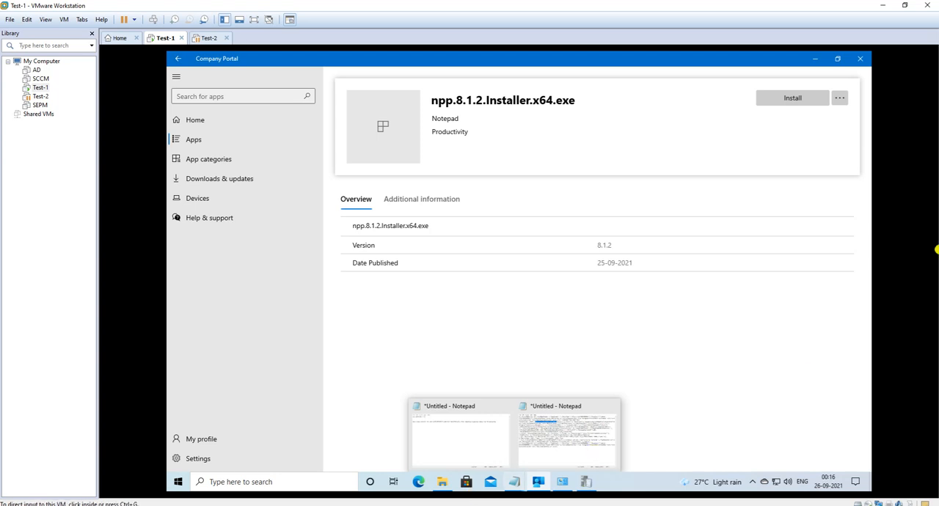
{"action": "left_click", "coordinate": [787, 95]}
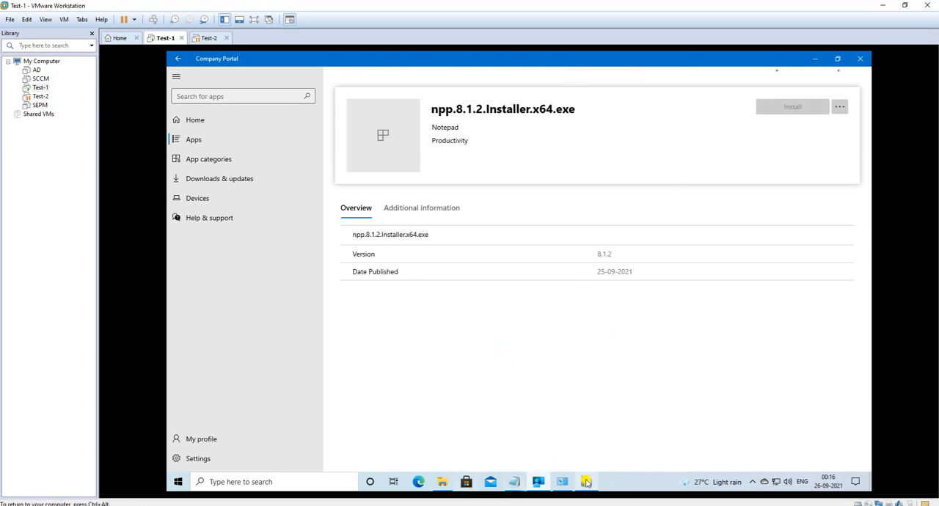
{"action": "mouse_move", "coordinate": [587, 482]}
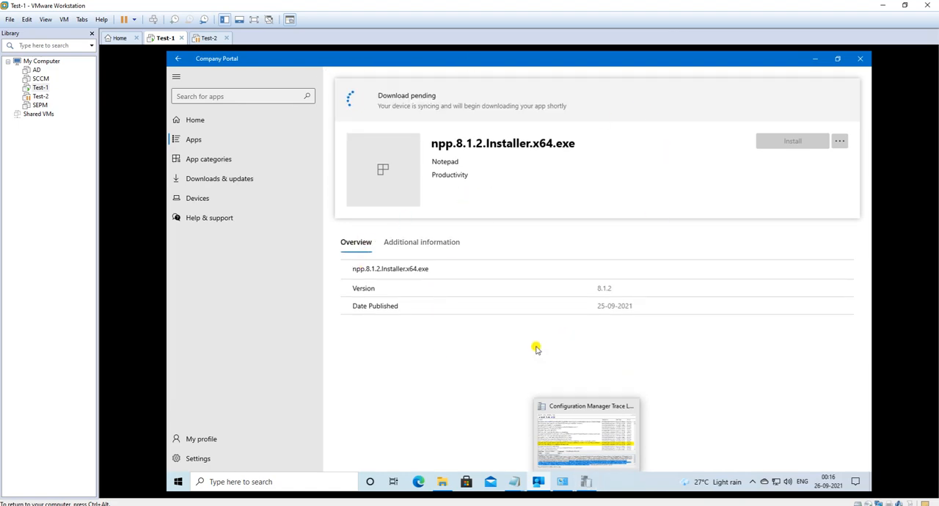
{"action": "left_click", "coordinate": [578, 436]}
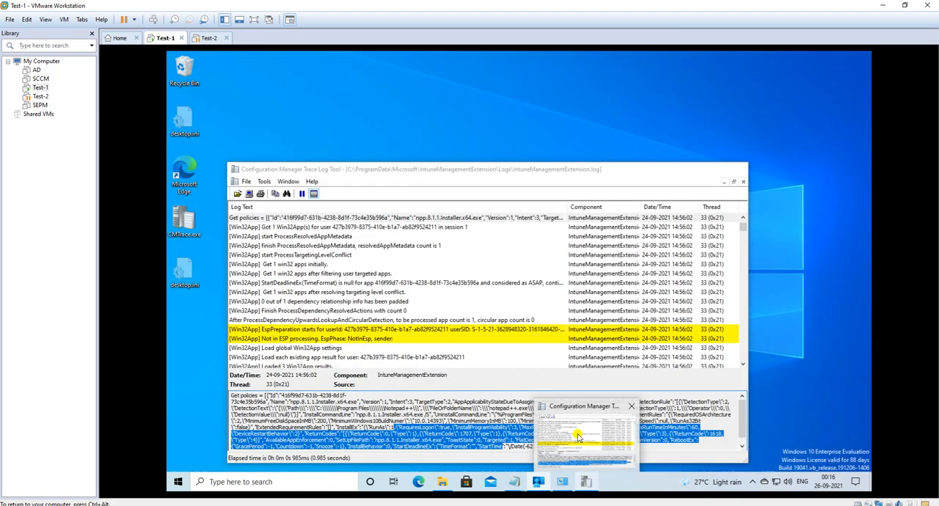
{"action": "left_click", "coordinate": [578, 437]}
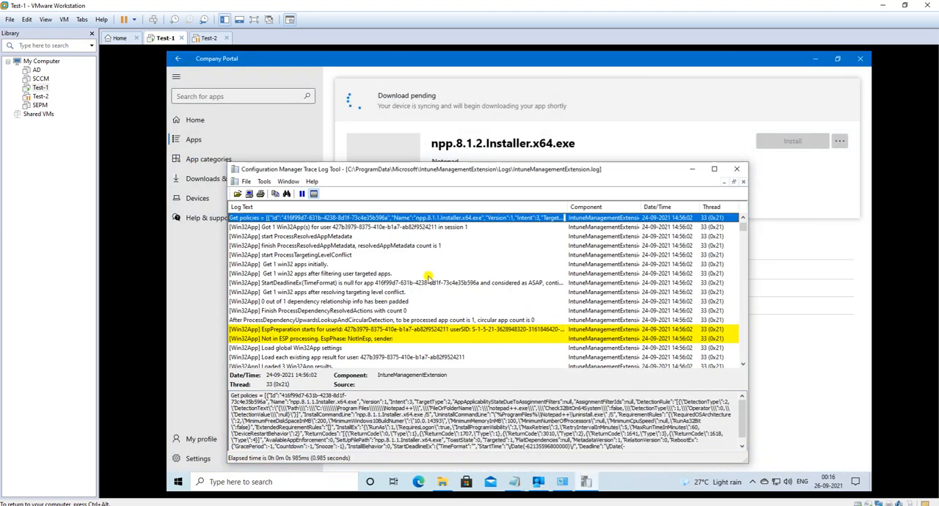
{"action": "scroll", "coordinate": [414, 293], "scroll_direction": "down", "scroll_amount": 20}
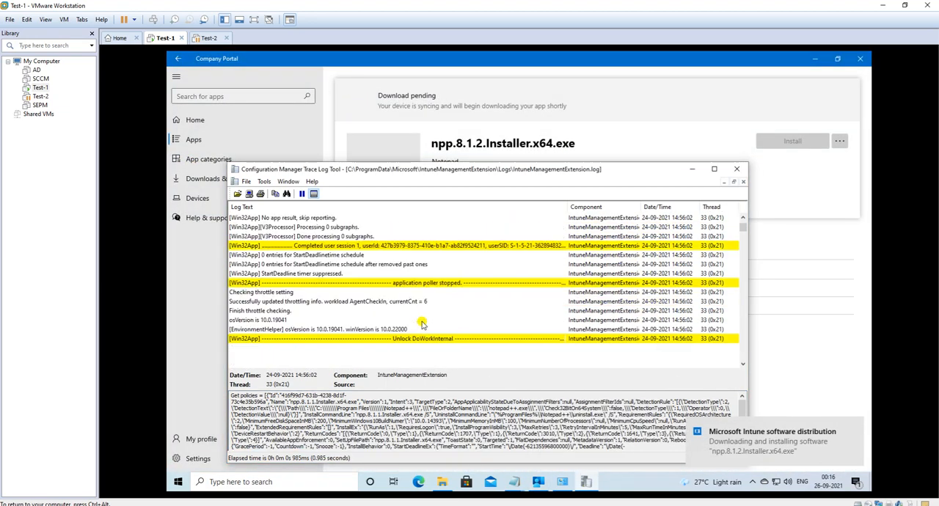
{"action": "scroll", "coordinate": [426, 326], "scroll_direction": "down", "scroll_amount": 3}
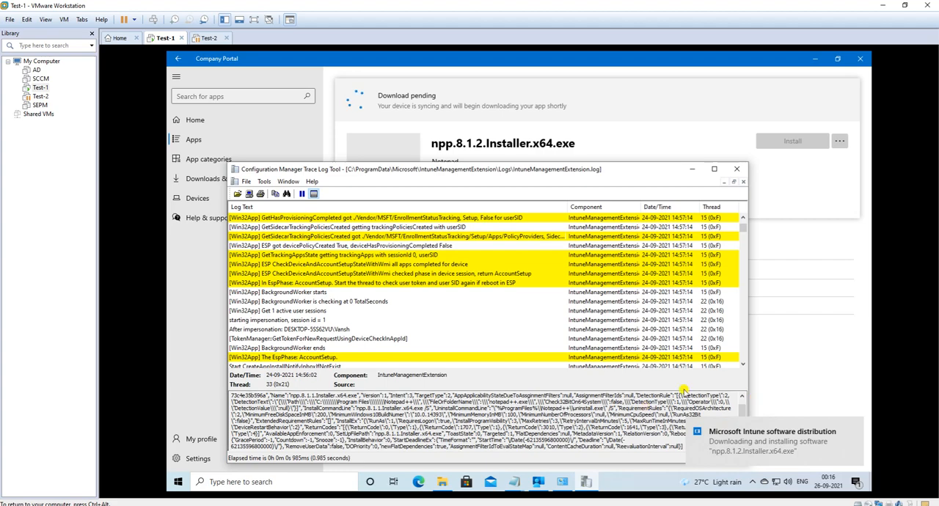
{"action": "scroll", "coordinate": [428, 289], "scroll_direction": "up", "scroll_amount": 5}
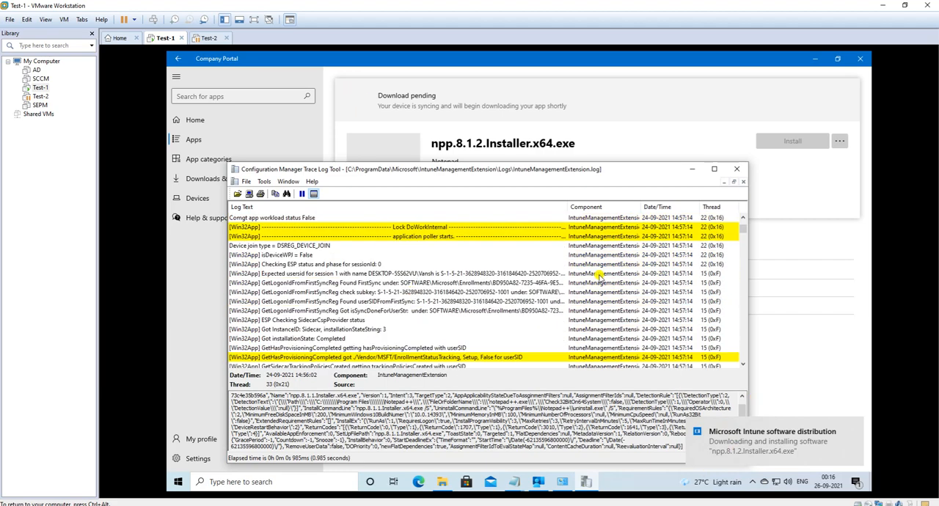
{"action": "left_click_drag", "start_coordinate": [741, 228], "coordinate": [742, 362]}
{"action": "scroll", "coordinate": [411, 319], "scroll_direction": "down", "scroll_amount": 1}
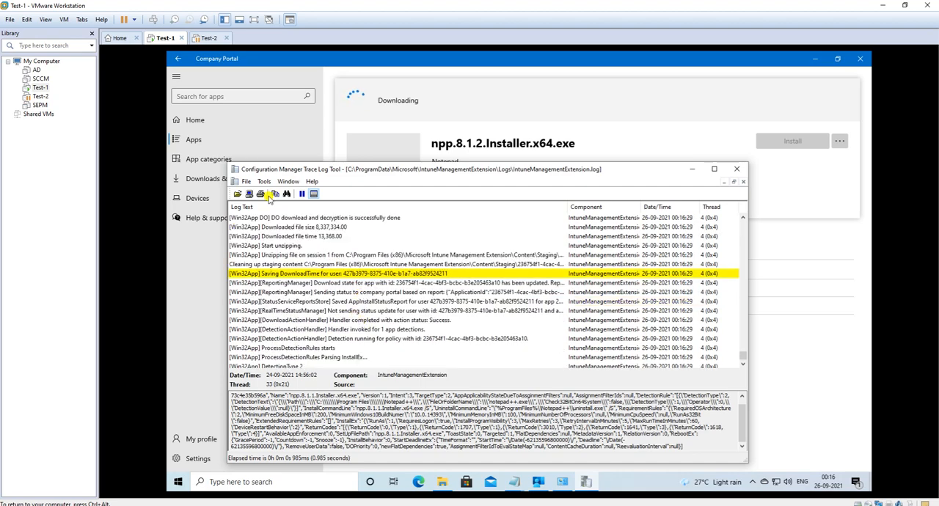
{"action": "left_click", "coordinate": [281, 246]}
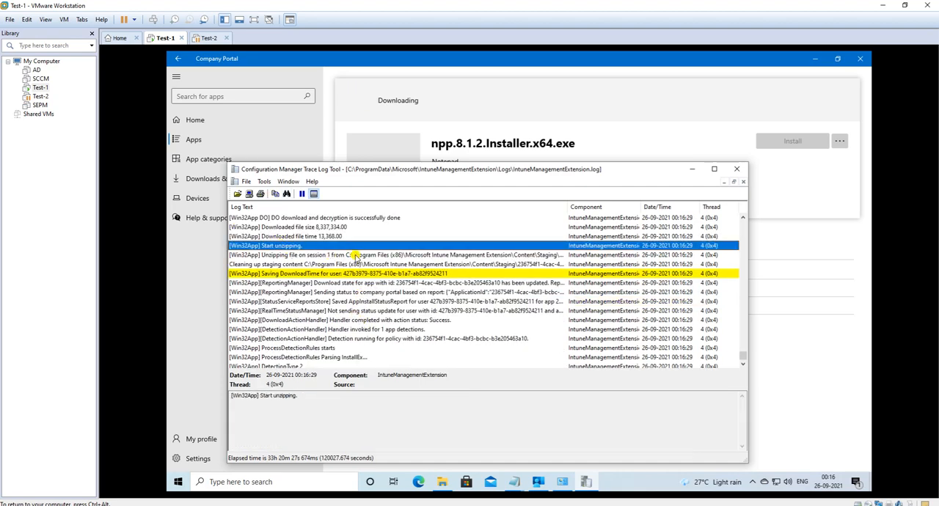
{"action": "left_click", "coordinate": [279, 237]}
{"action": "left_click", "coordinate": [282, 227]}
Step: Go back to the 00:16:27 entries and examine the DO TEL, MDM certificate, downloaded file size and download time lines
{"action": "scroll", "coordinate": [284, 229], "scroll_direction": "up", "scroll_amount": 1}
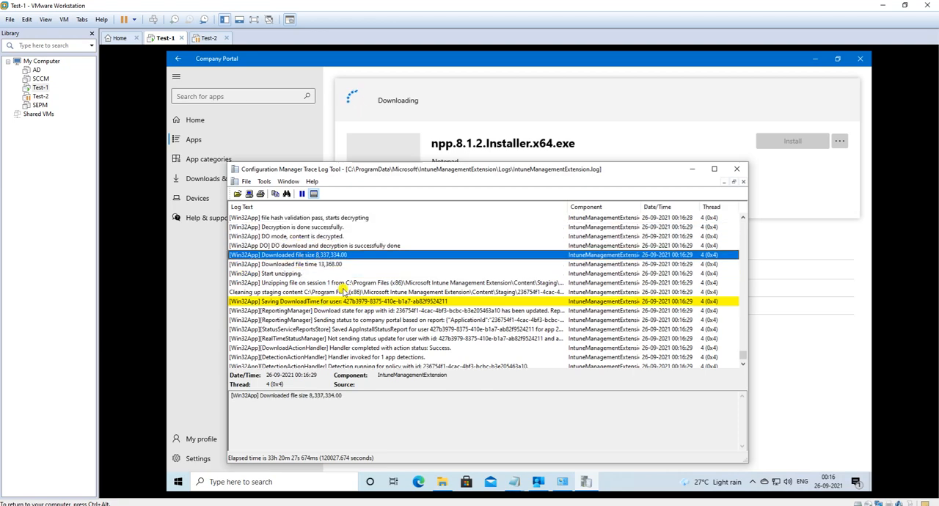
{"action": "scroll", "coordinate": [334, 272], "scroll_direction": "up", "scroll_amount": 3}
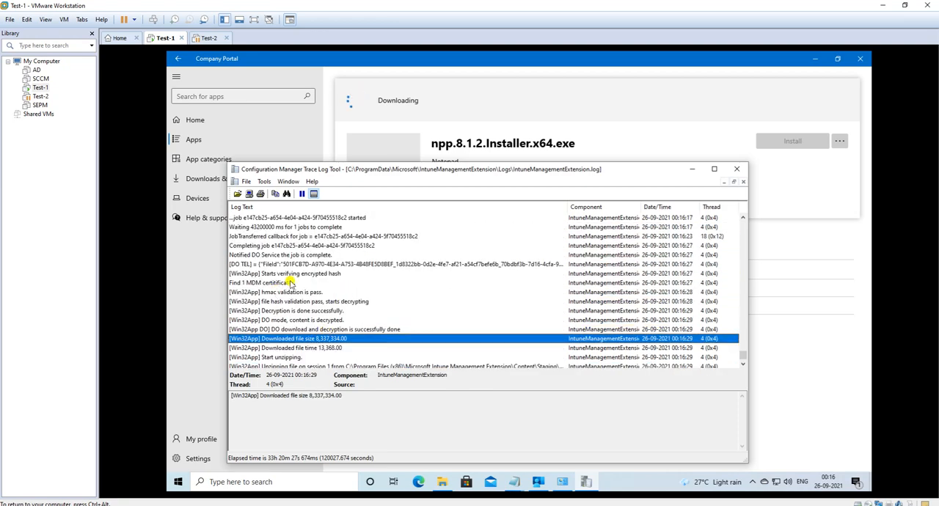
{"action": "left_click", "coordinate": [296, 264]}
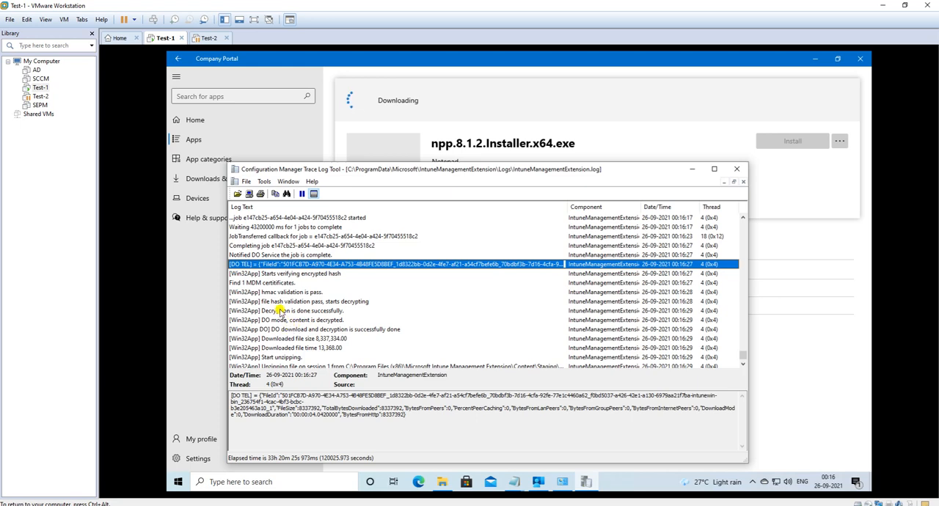
{"action": "left_click", "coordinate": [264, 282]}
{"action": "scroll", "coordinate": [326, 305], "scroll_direction": "down", "scroll_amount": 2}
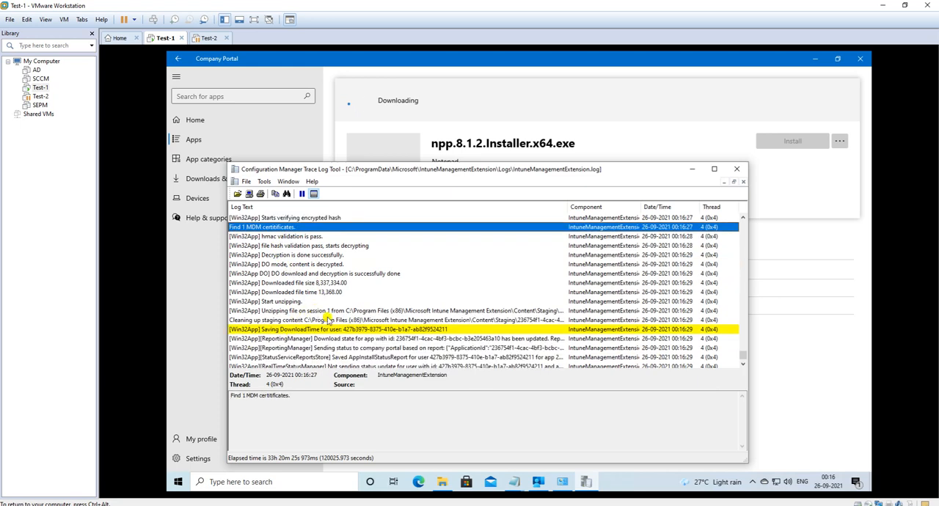
{"action": "left_click", "coordinate": [276, 284]}
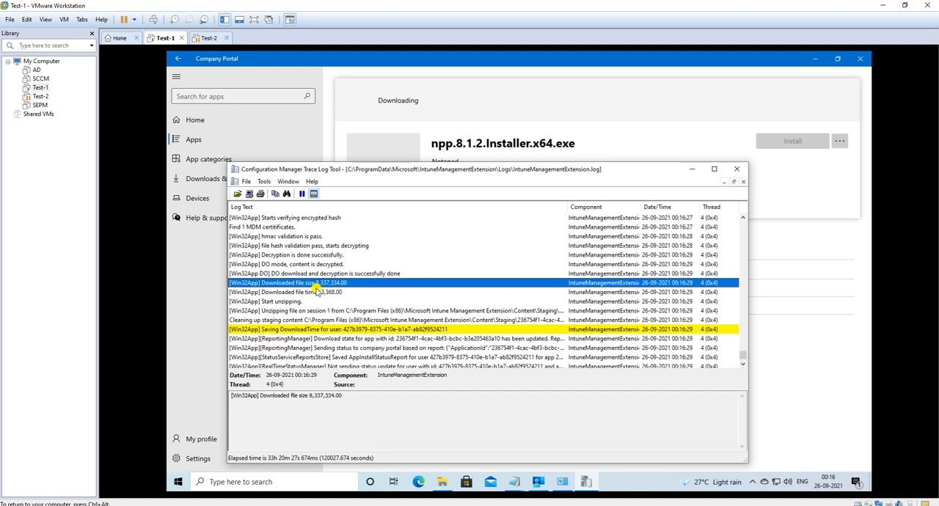
{"action": "left_click", "coordinate": [317, 291]}
Step: Inspect the InstallBehavior and npp.8.1.2.Installer.x64.exe /S execution entries and follow the log to the post-install detection
{"action": "scroll", "coordinate": [463, 329], "scroll_direction": "down", "scroll_amount": 10}
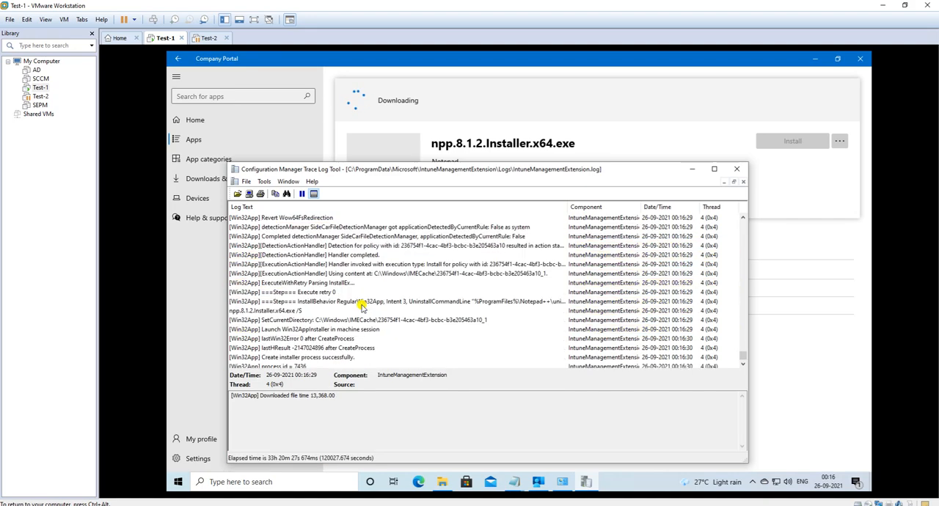
{"action": "scroll", "coordinate": [362, 300], "scroll_direction": "up", "scroll_amount": 4}
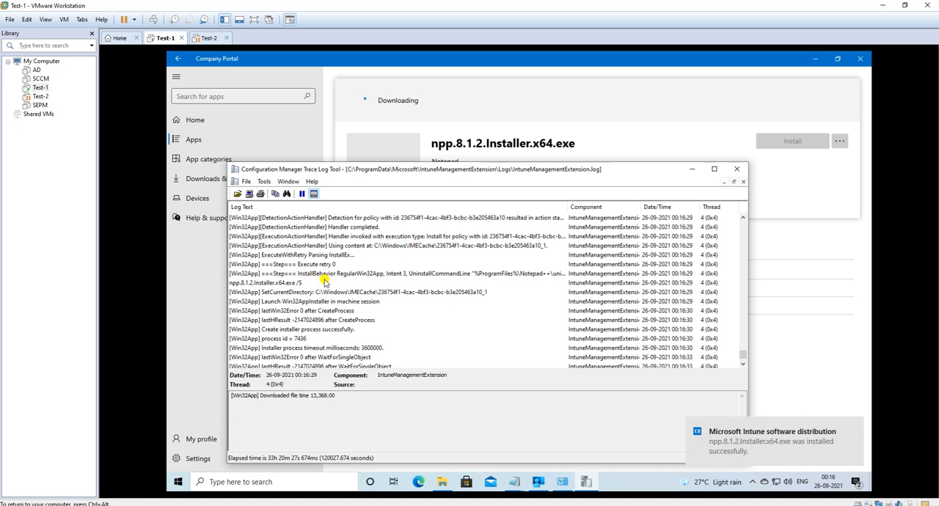
{"action": "left_click", "coordinate": [317, 274]}
{"action": "left_click", "coordinate": [297, 284]}
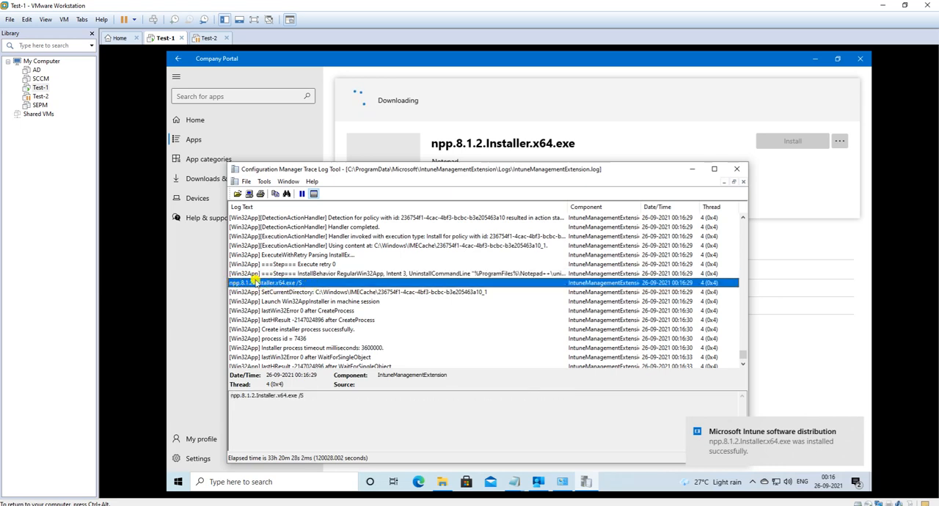
{"action": "scroll", "coordinate": [326, 319], "scroll_direction": "down", "scroll_amount": 12}
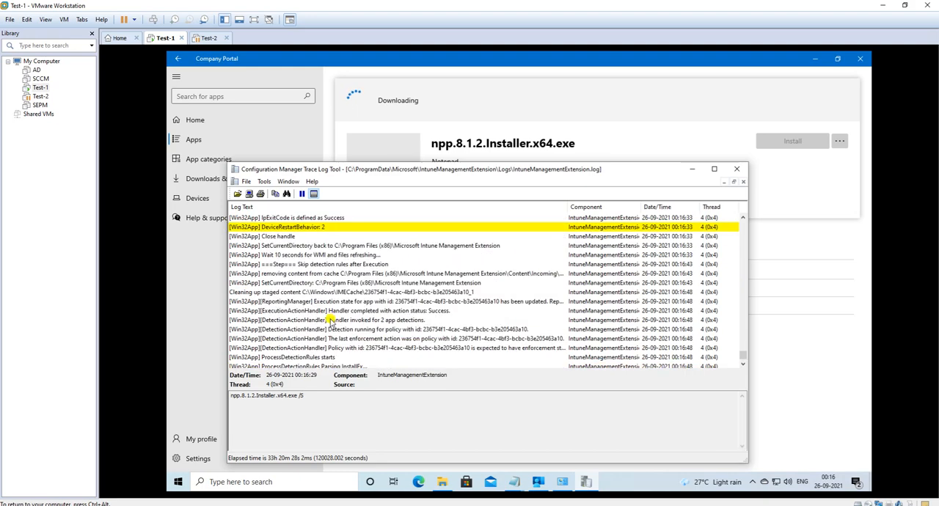
Step: Check the 8.1.2 installation in the notifications, Company Portal and Programs and Features, sorting the installed programs by publisher
{"action": "left_click", "coordinate": [854, 481]}
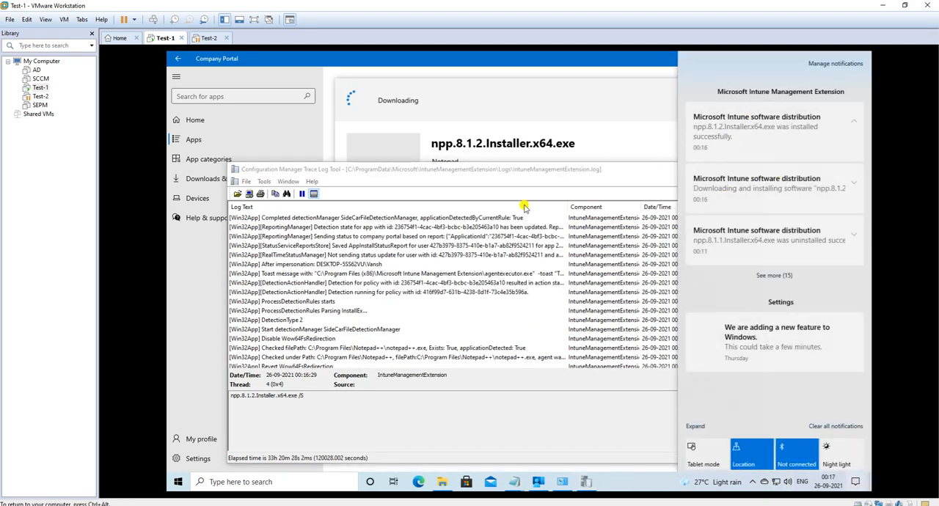
{"action": "left_click", "coordinate": [479, 104]}
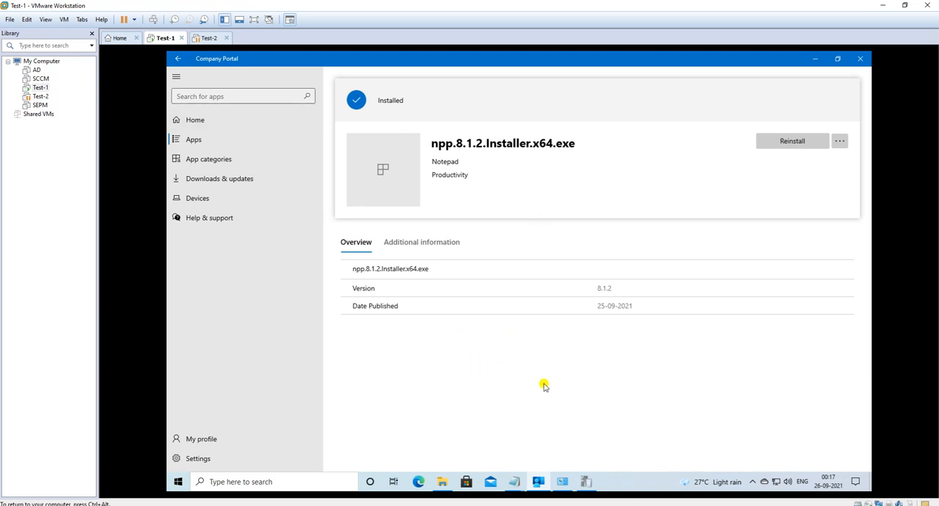
{"action": "left_click", "coordinate": [562, 481]}
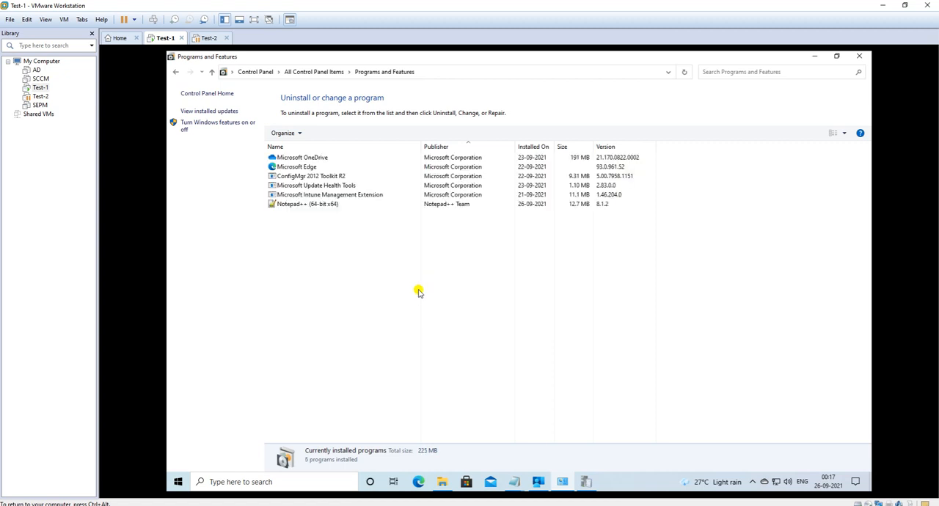
{"action": "left_click", "coordinate": [460, 147]}
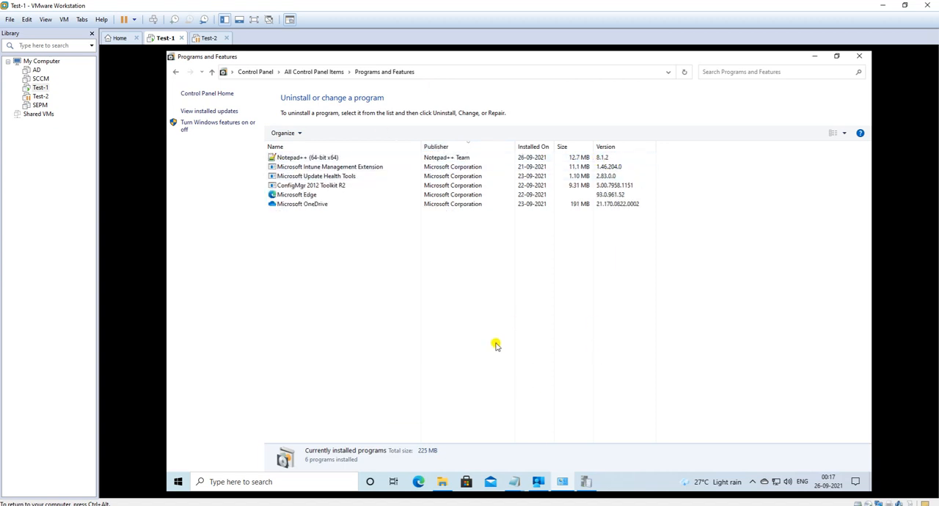
Step: Return to the Configuration Manager Trace Log Tool and close it
{"action": "left_click", "coordinate": [586, 481]}
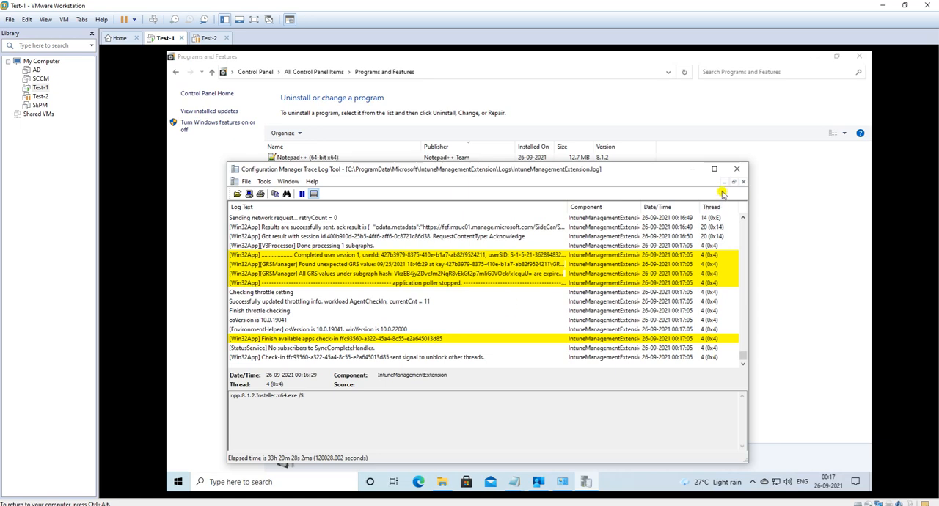
{"action": "left_click", "coordinate": [737, 169]}
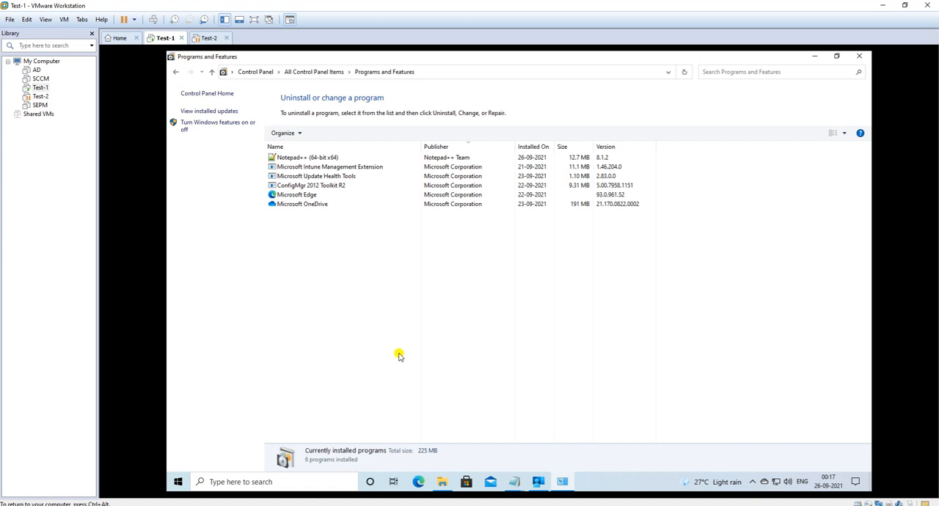
{"action": "mouse_move", "coordinate": [514, 481]}
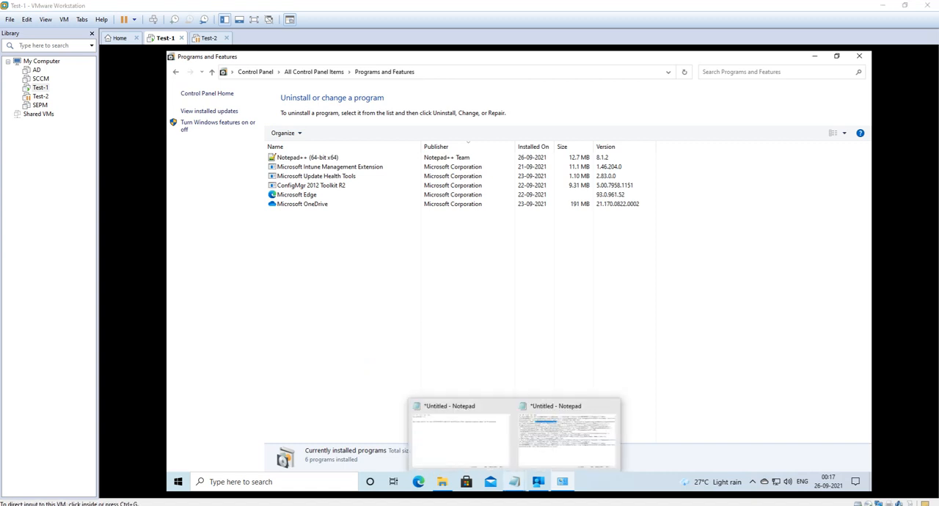